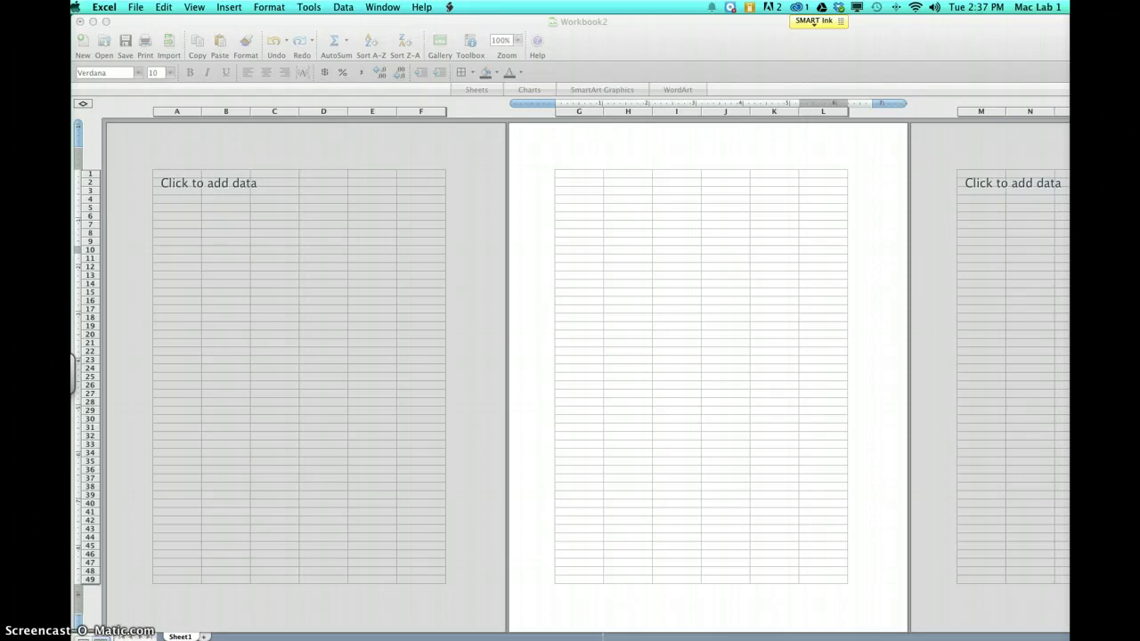
- Select the 15-column by 12-row block A1:O12 for the crossword grid
click(176, 173)
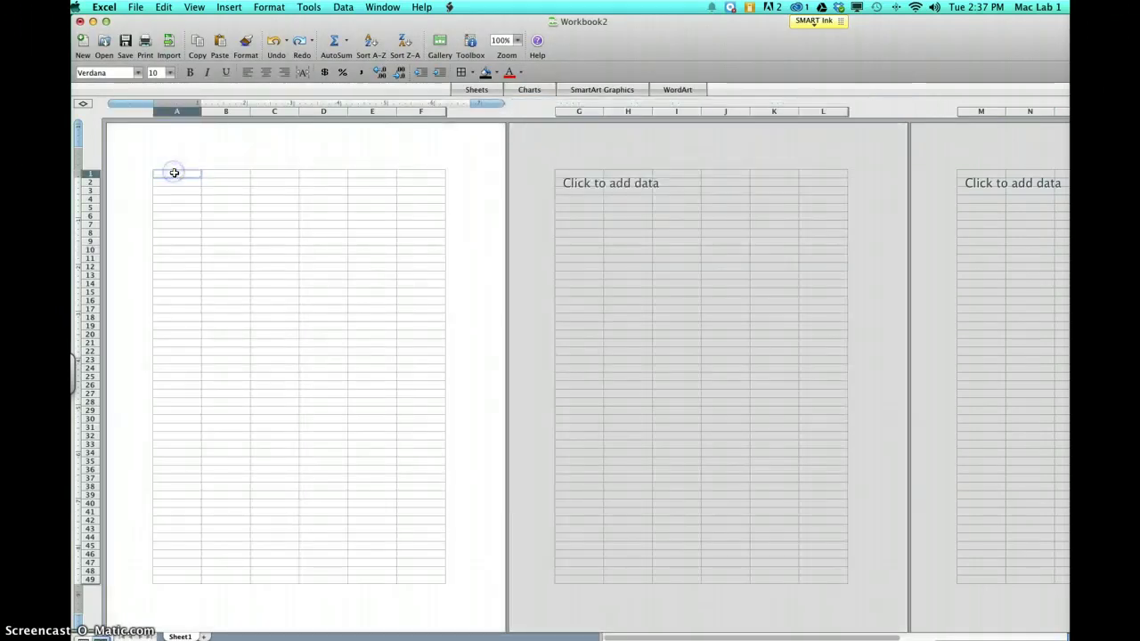
drag(174, 173, 570, 268)
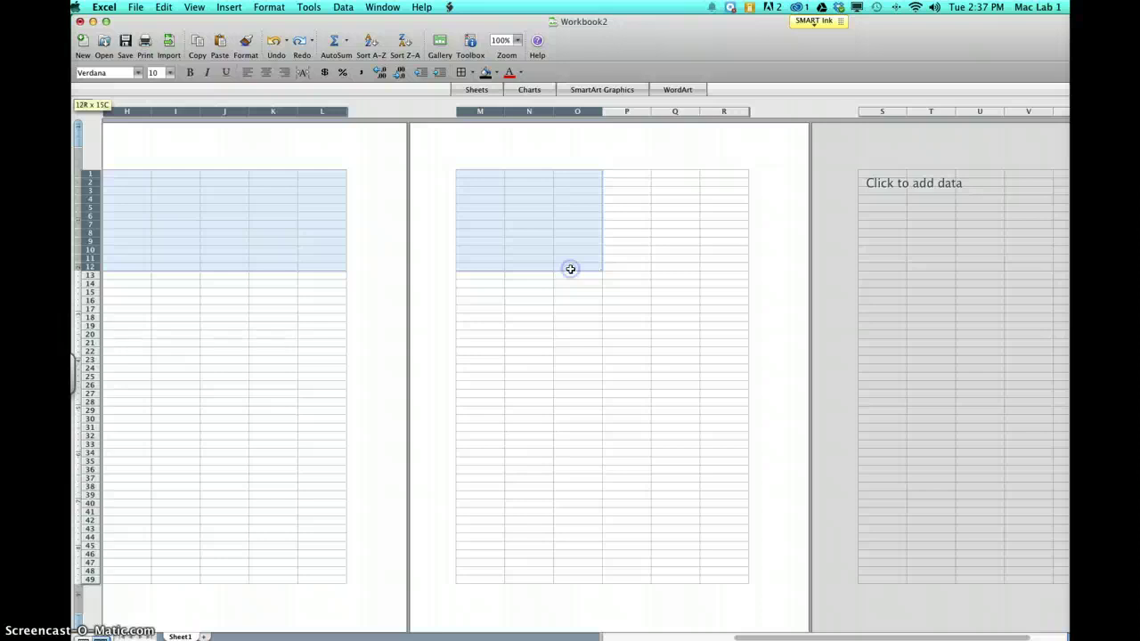
drag(570, 269, 570, 268)
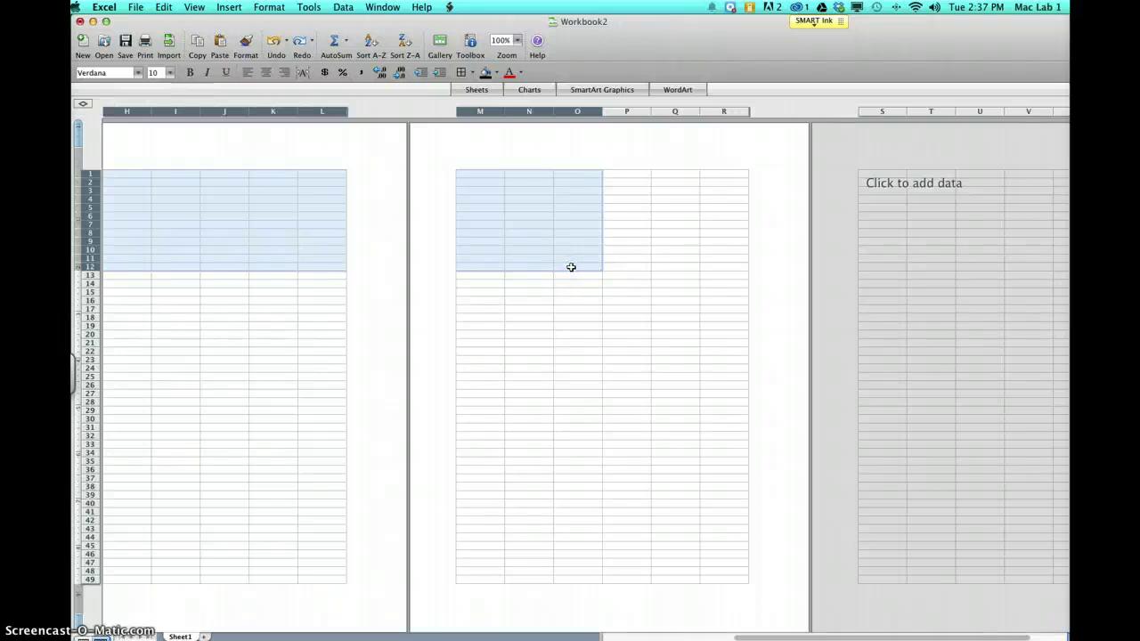
- Set the row height of rows 1–12 to 0.5
click(269, 8)
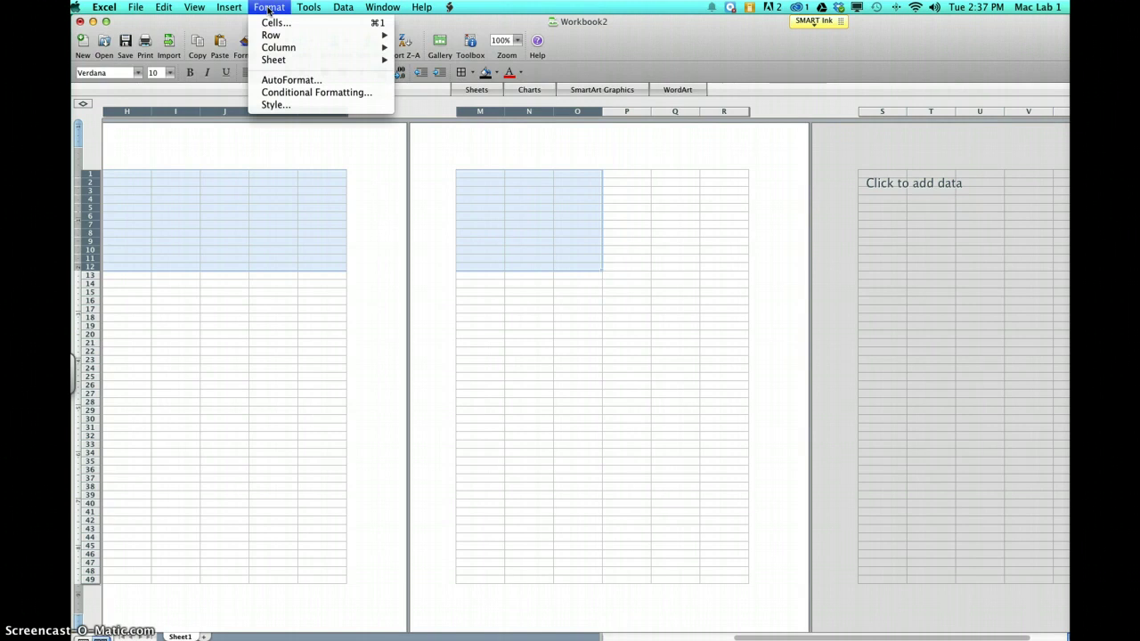
mouse_move(278, 34)
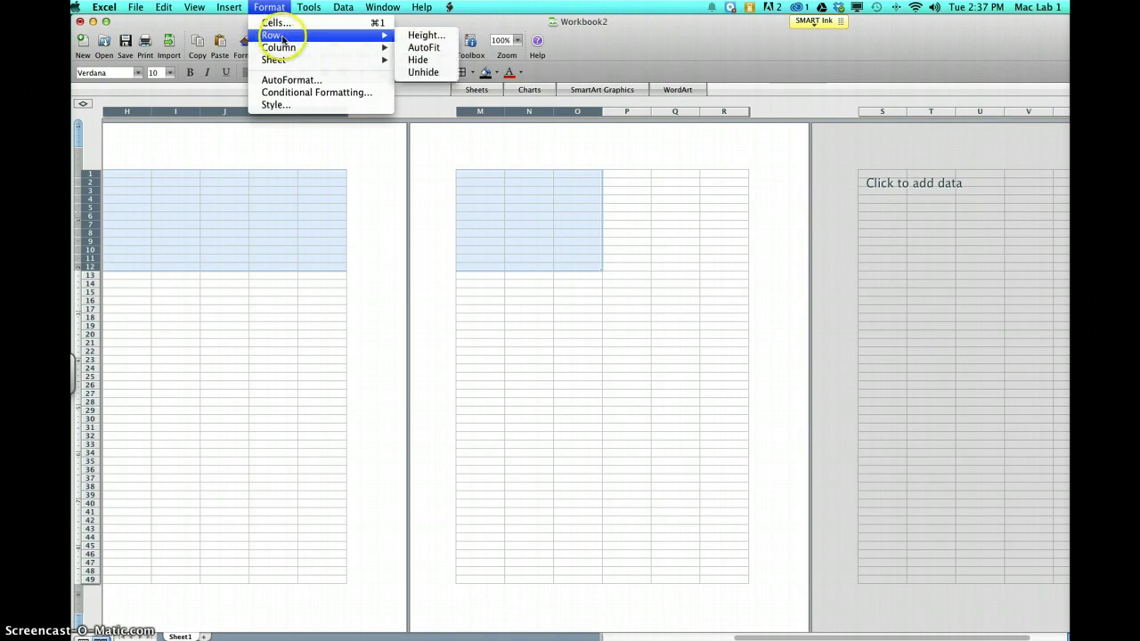
click(412, 34)
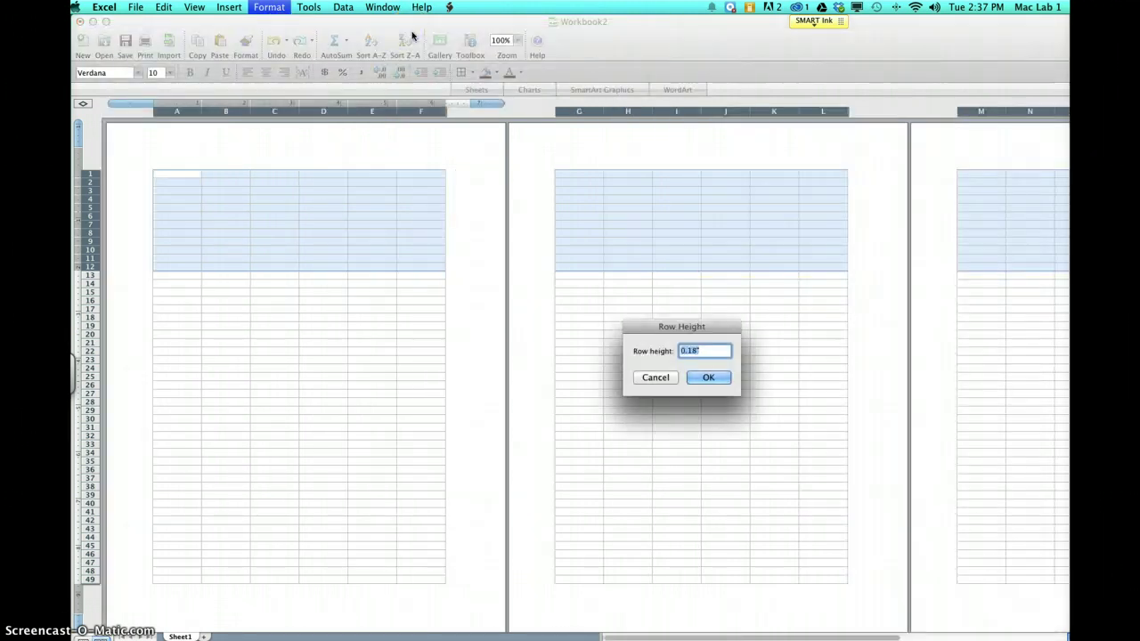
text(.5)
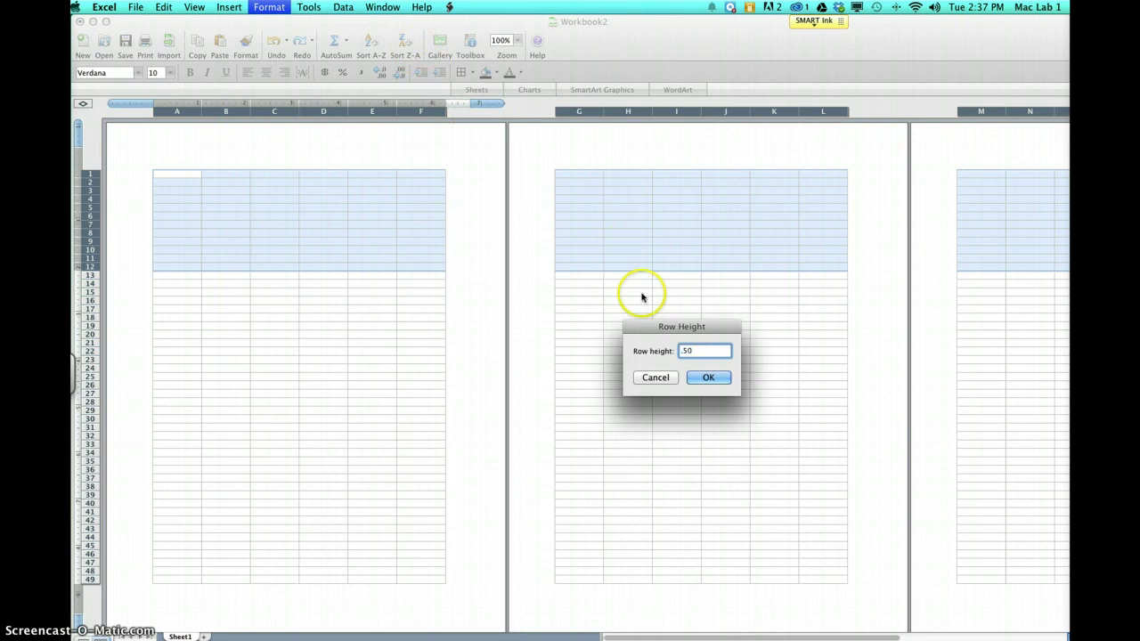
click(703, 377)
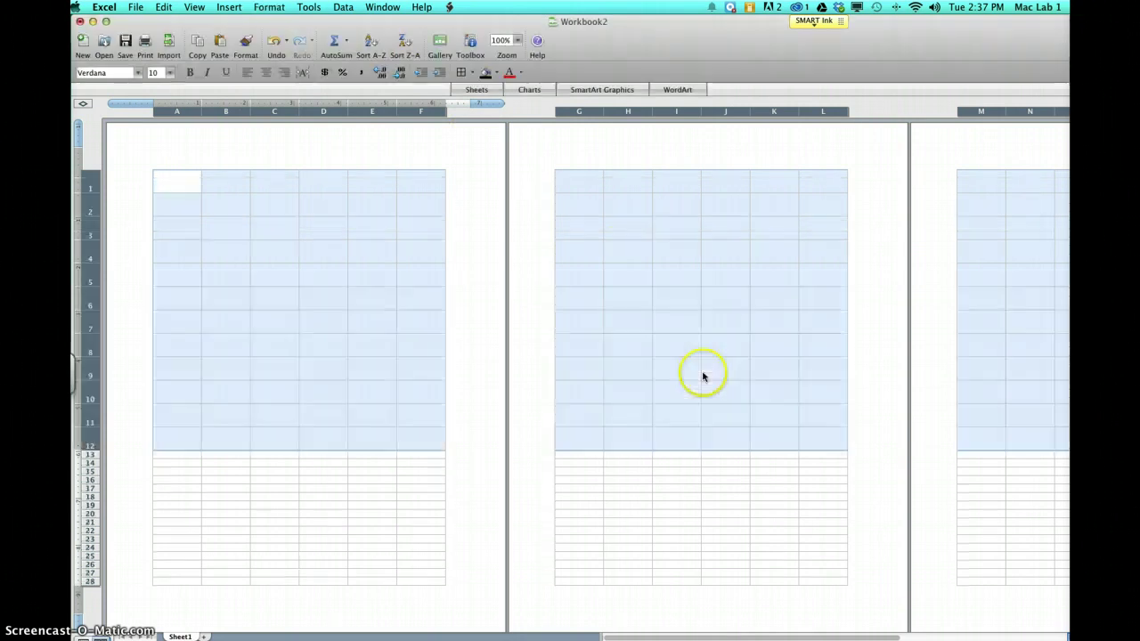
- Set the column width of columns A–O to 0.50 so the cells are square
click(270, 7)
mouse_move(283, 38)
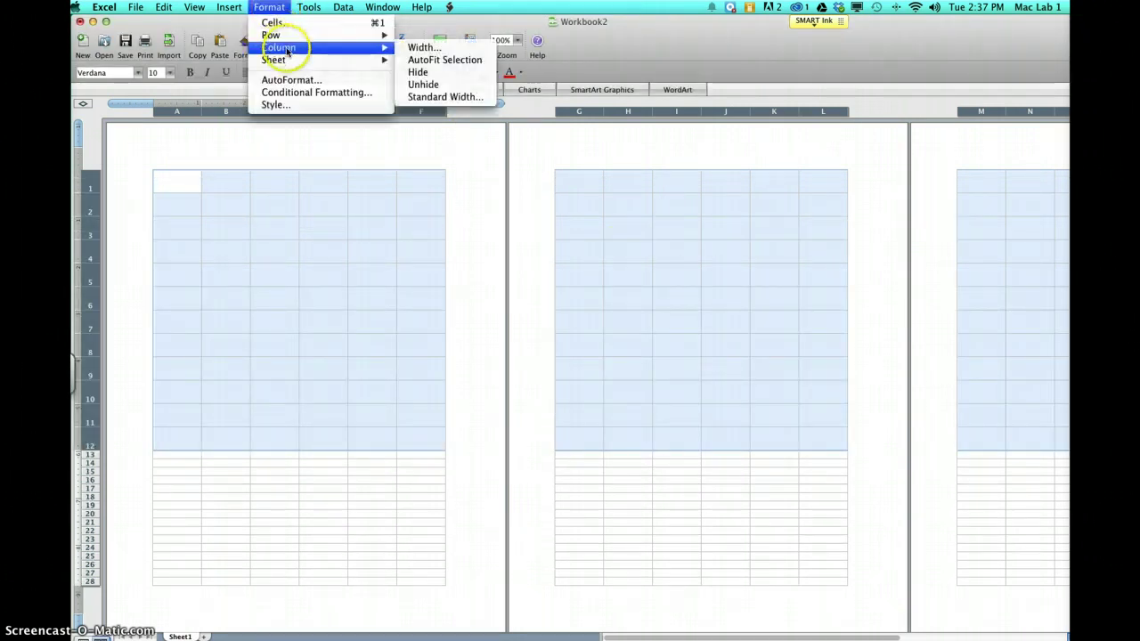
click(409, 48)
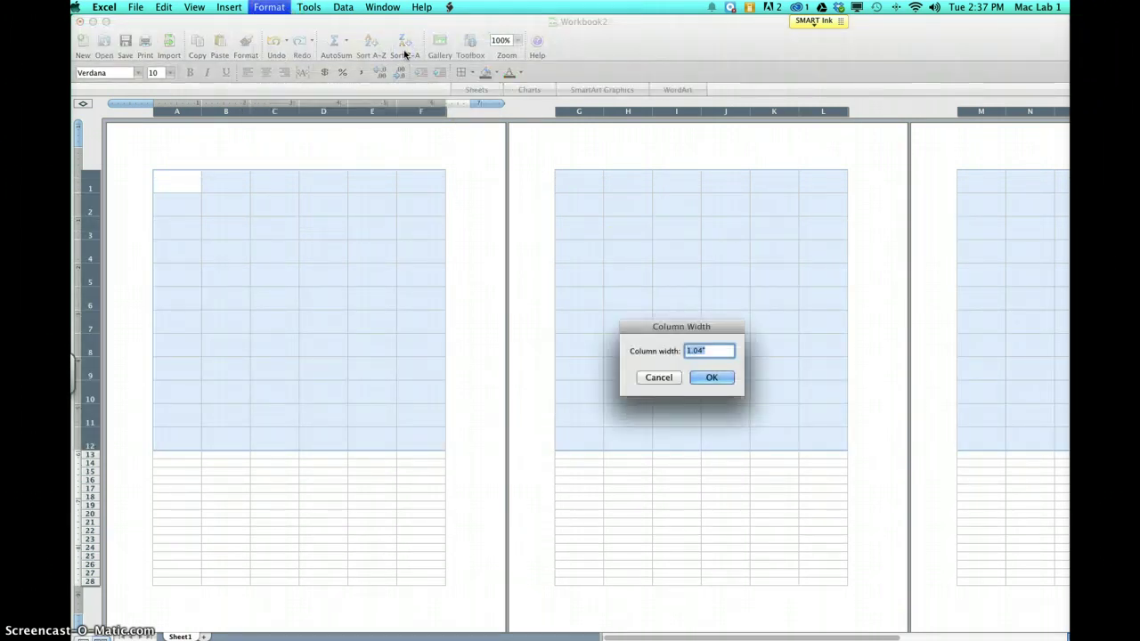
text(.50)
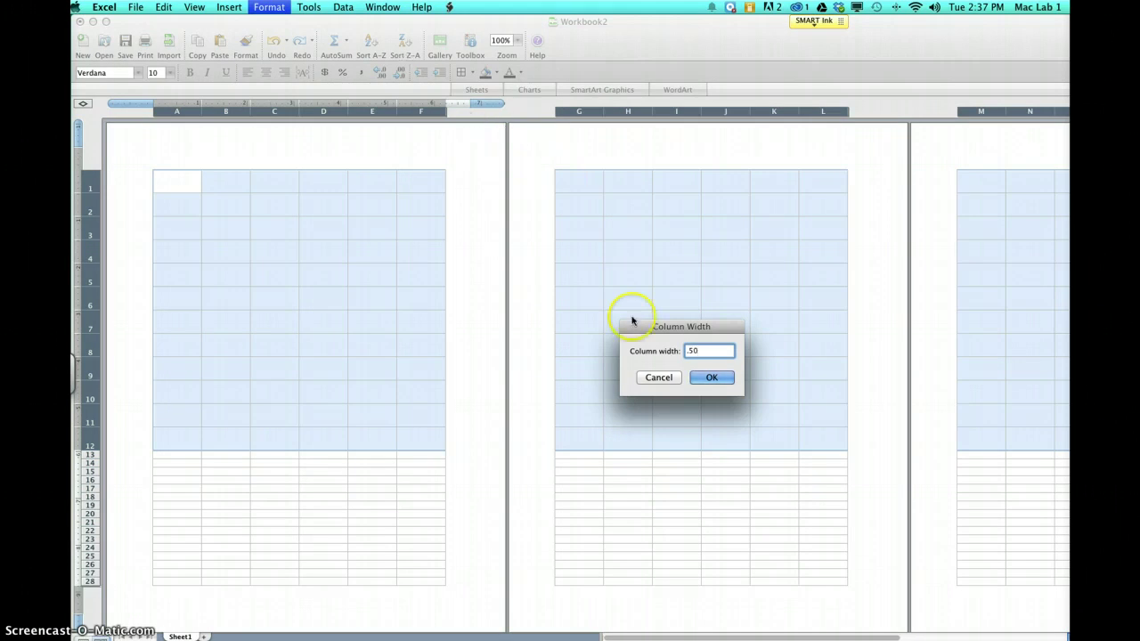
click(708, 380)
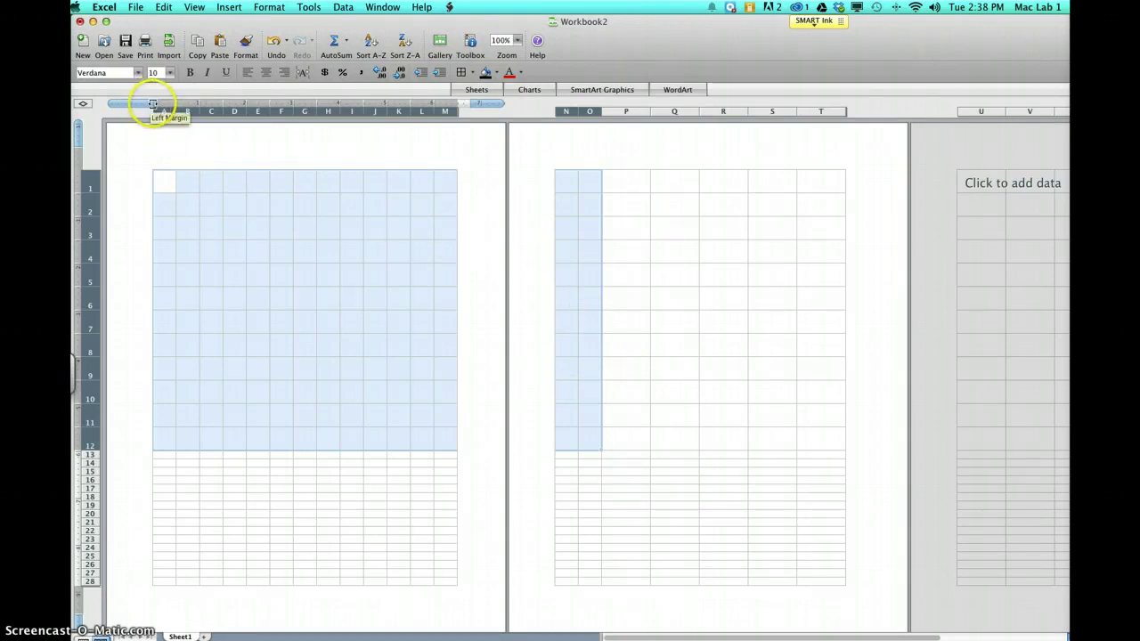
- Narrow the left and right page margins on the ruler so column O fits on page one
drag(153, 104, 128, 105)
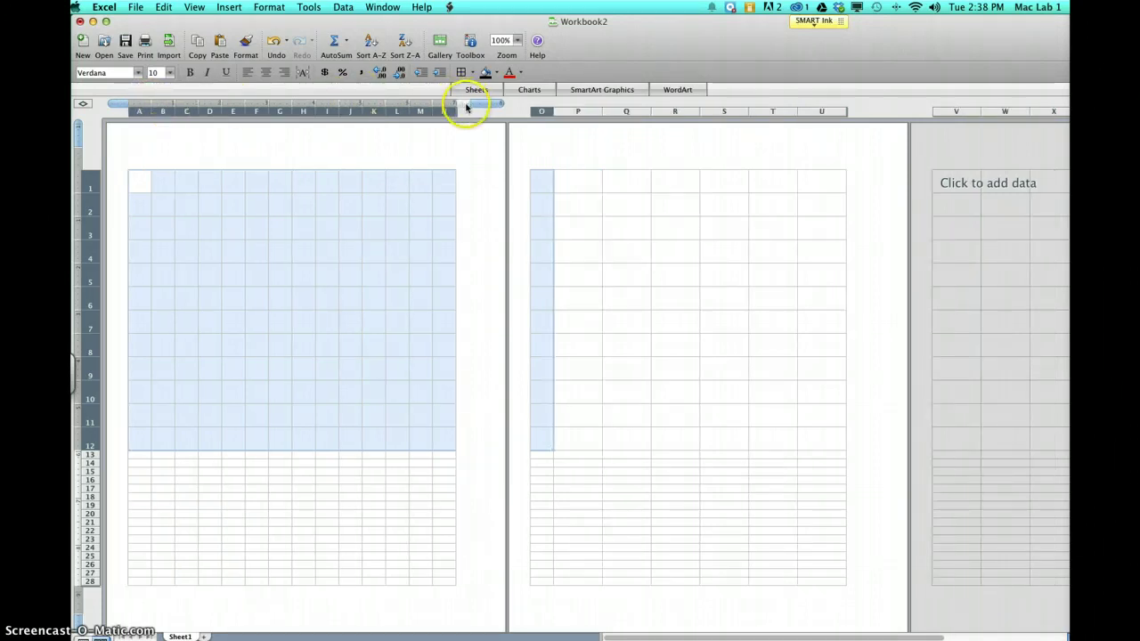
drag(468, 105, 489, 105)
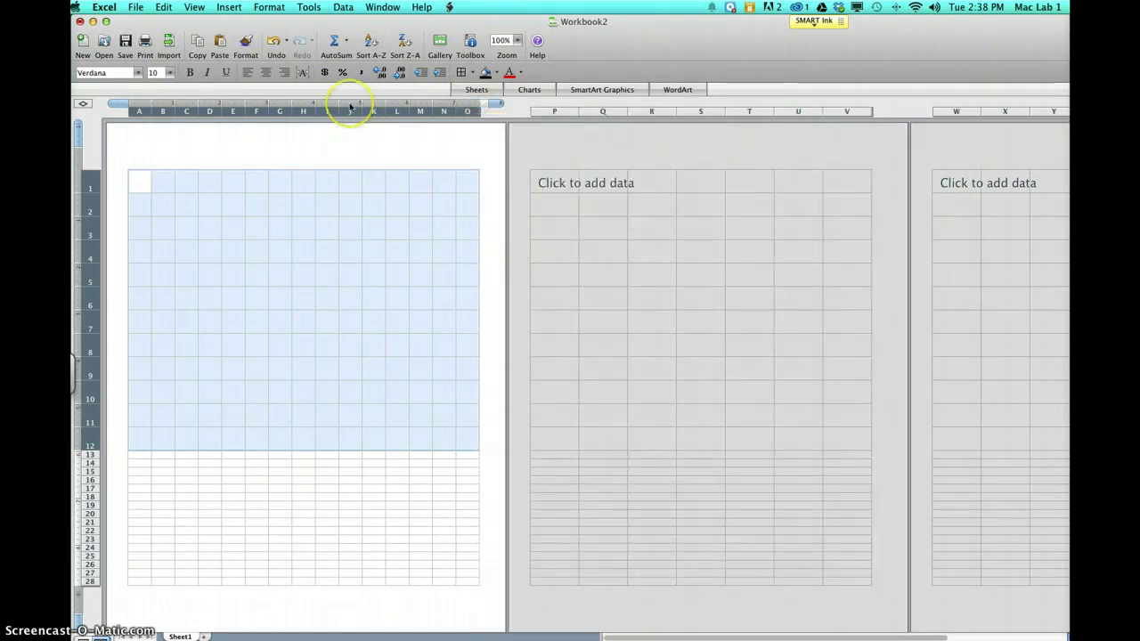
- Zoom the sheet to 150% and deselect the grid
click(194, 7)
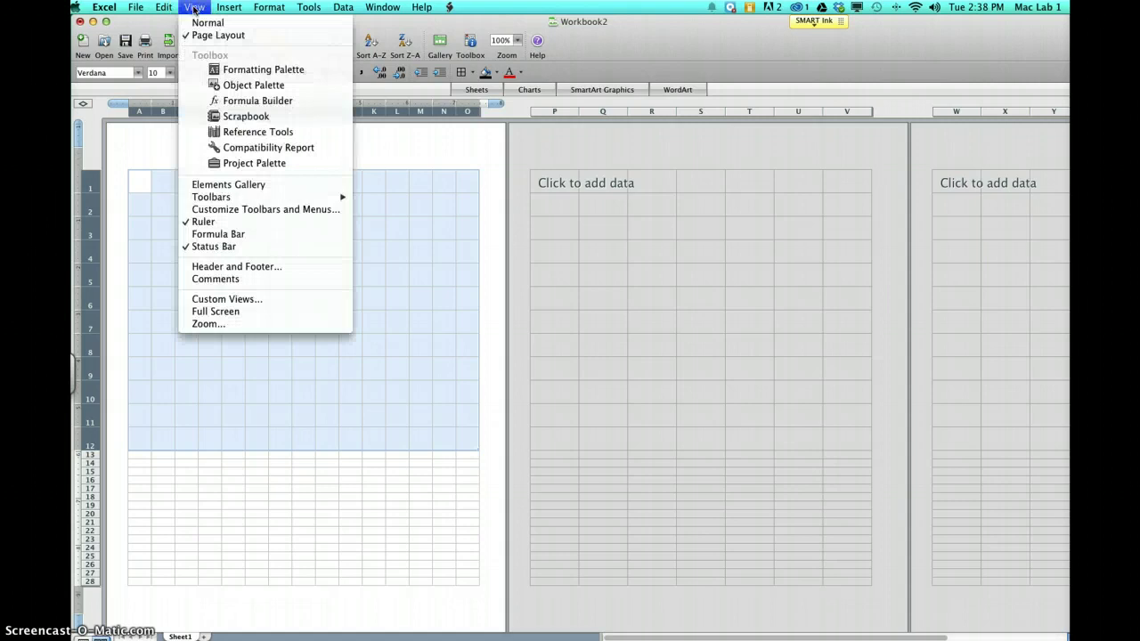
click(229, 324)
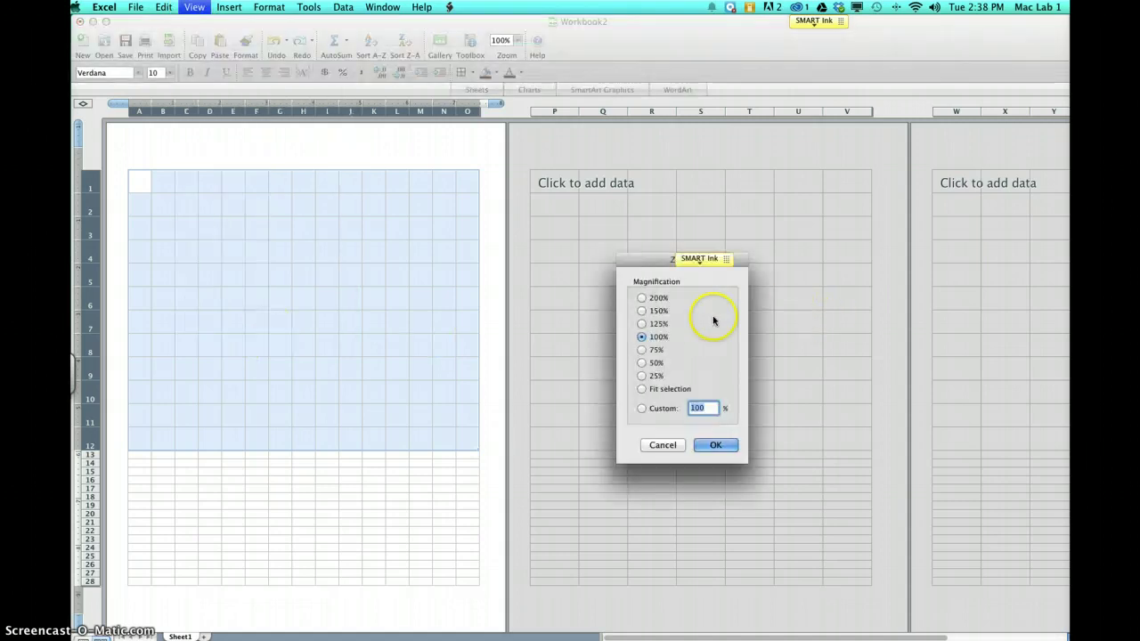
click(642, 310)
click(715, 444)
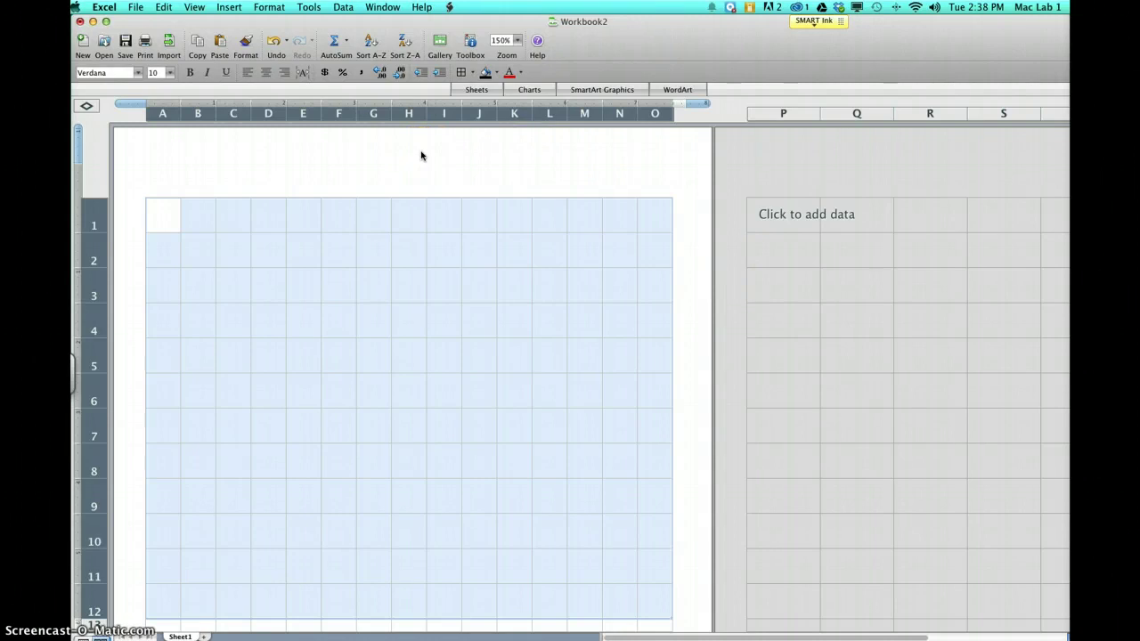
click(364, 227)
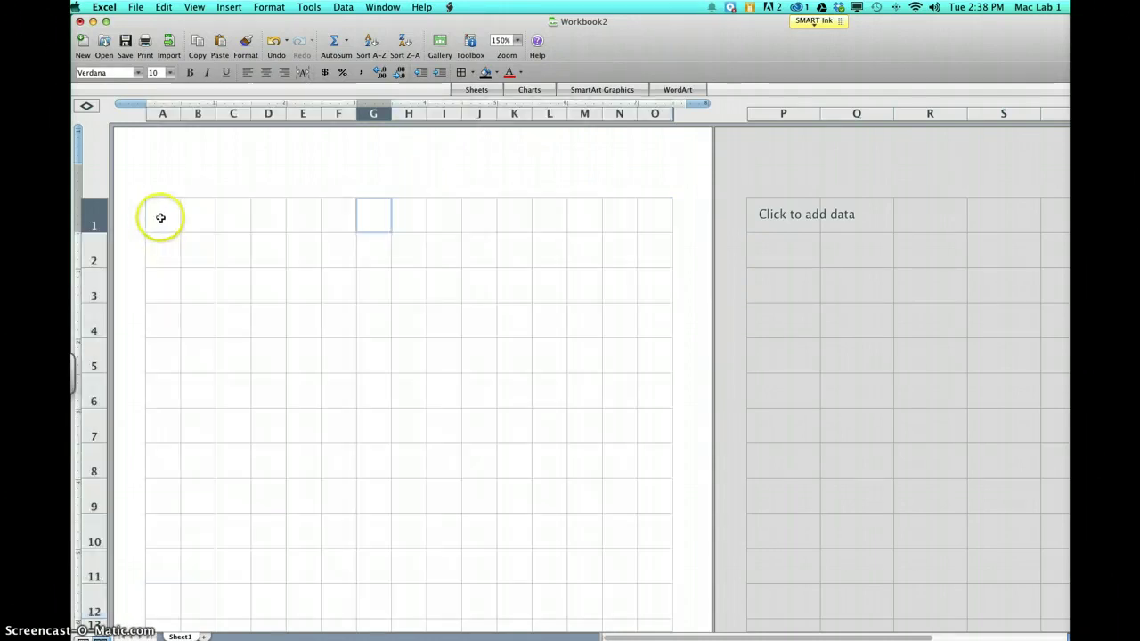
- Merge A1:O1 into one title cell centred horizontally and vertically
drag(160, 216, 651, 225)
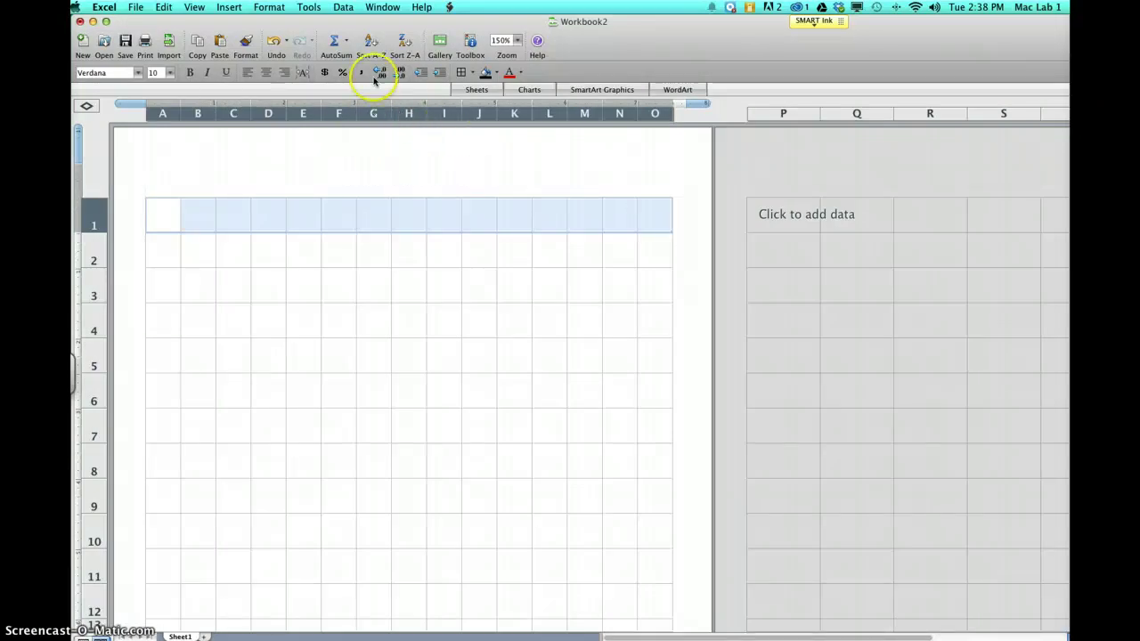
click(471, 43)
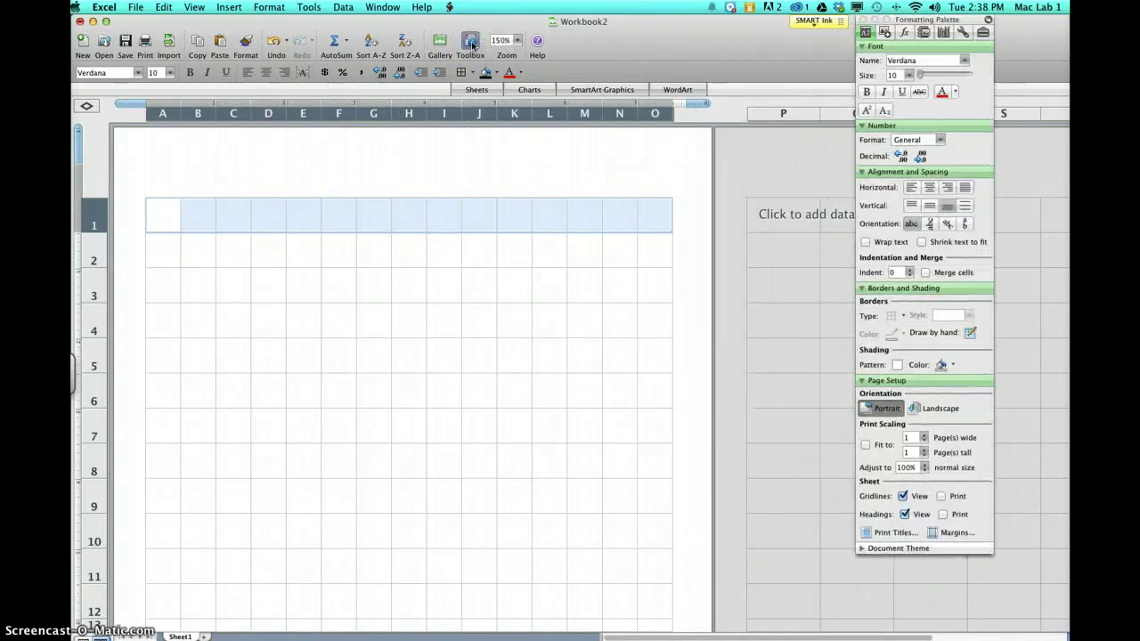
click(925, 272)
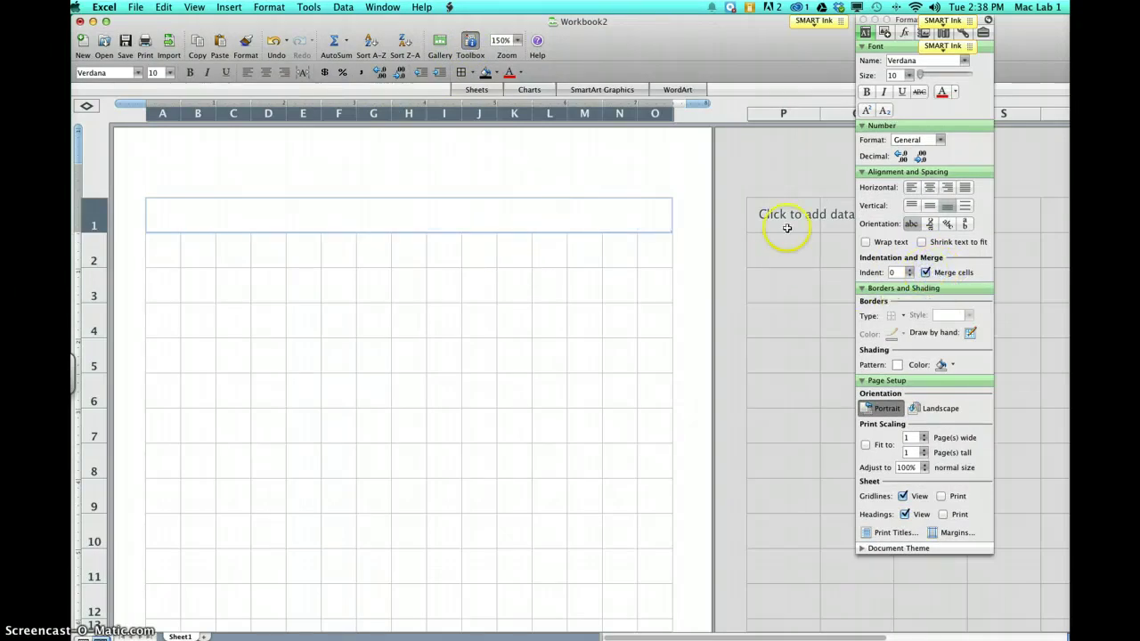
click(941, 207)
click(931, 188)
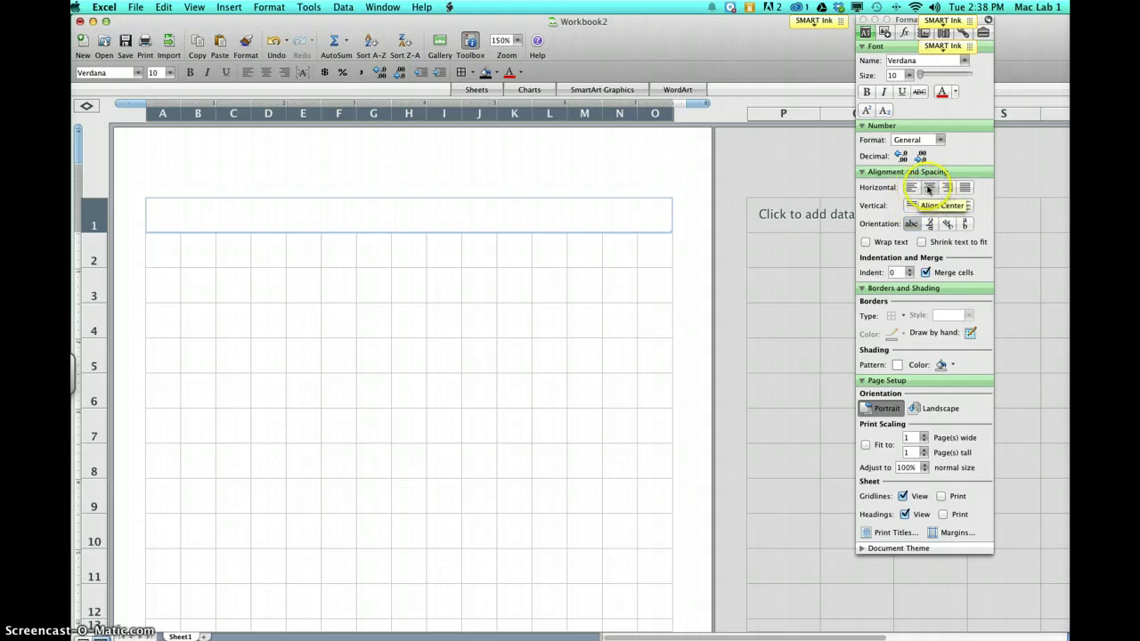
click(932, 188)
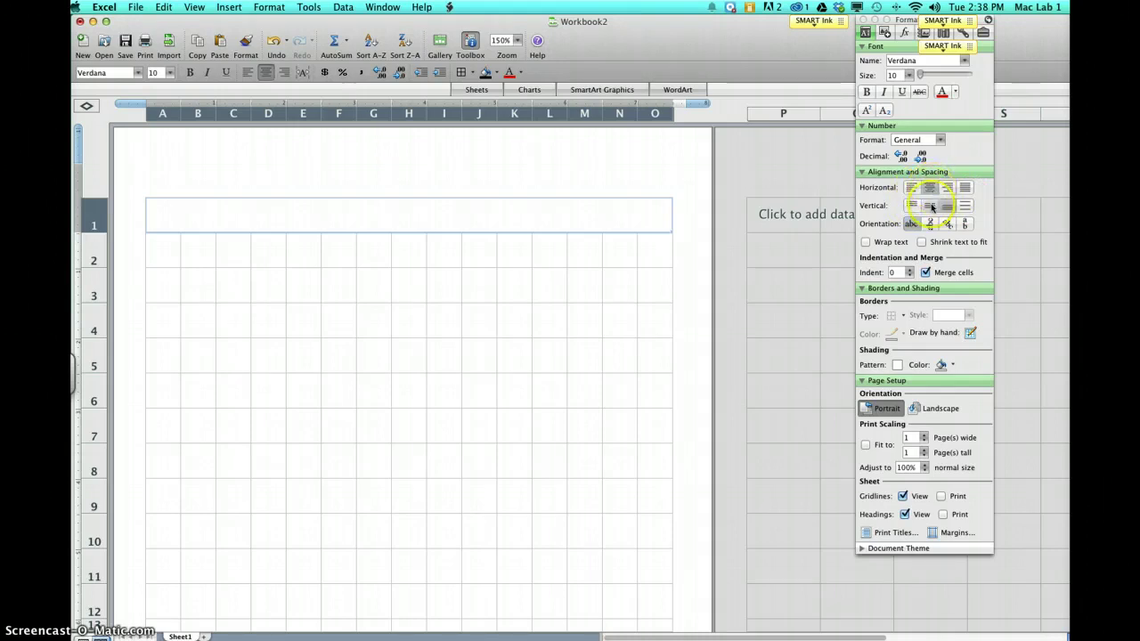
click(930, 207)
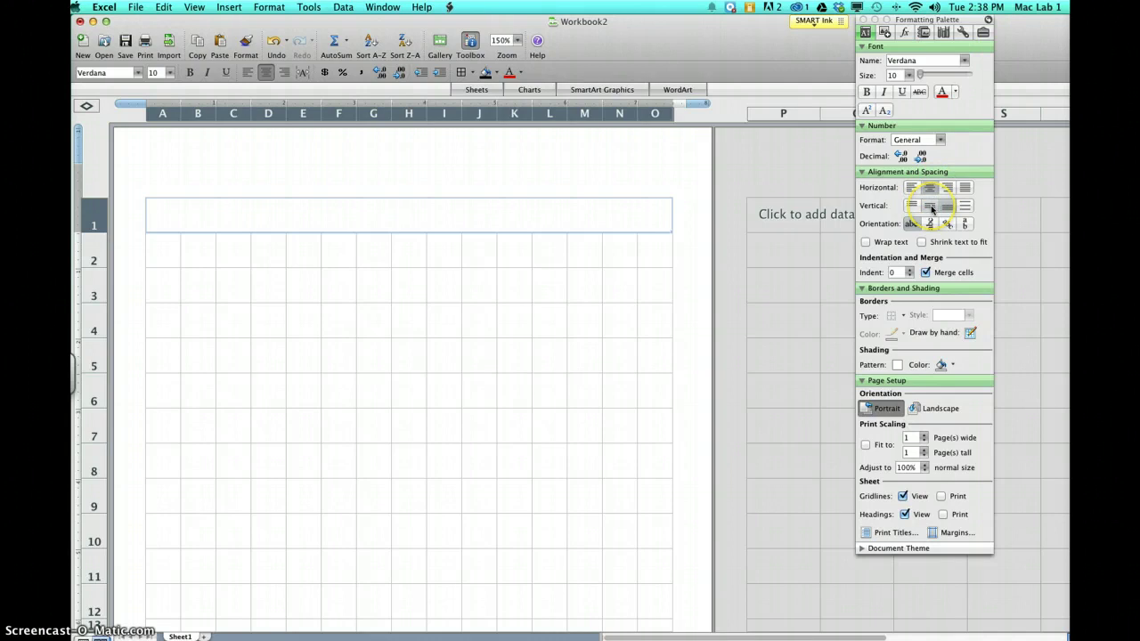
click(603, 214)
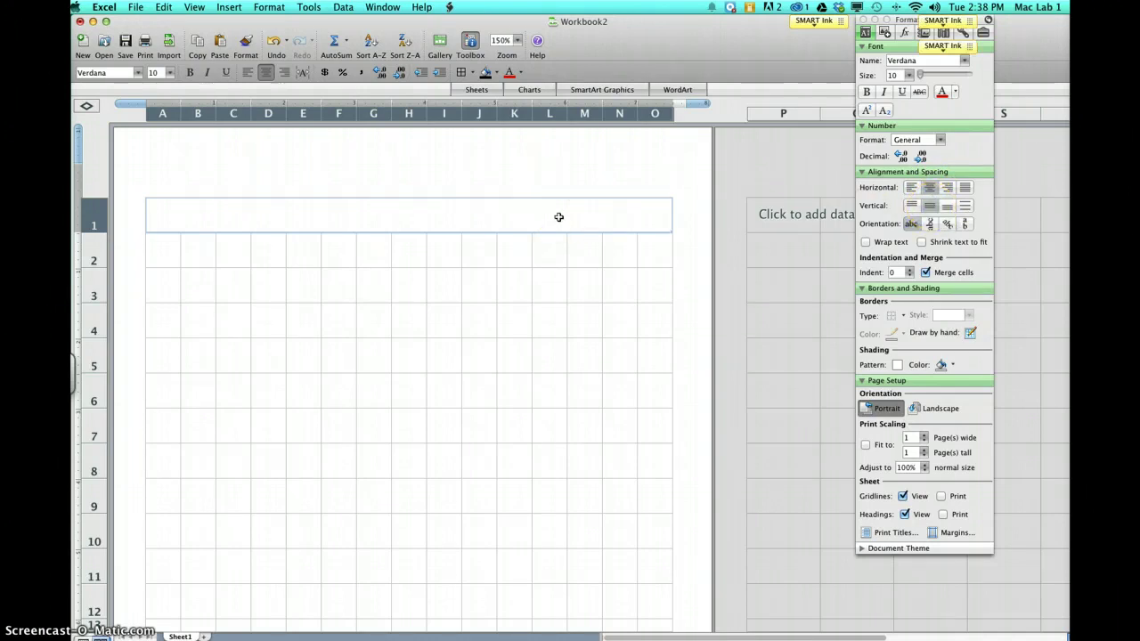
- Enter the title 'Sample Crossword Puzzle' in the merged cell, correcting the typos
text(S)
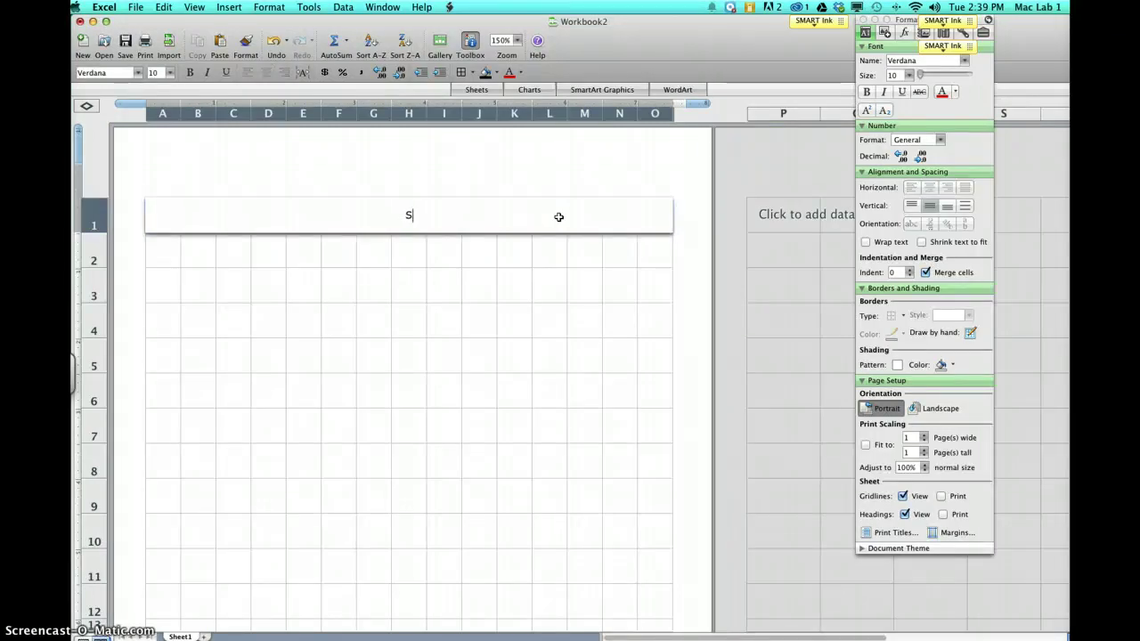
text(Apmle Crossword)
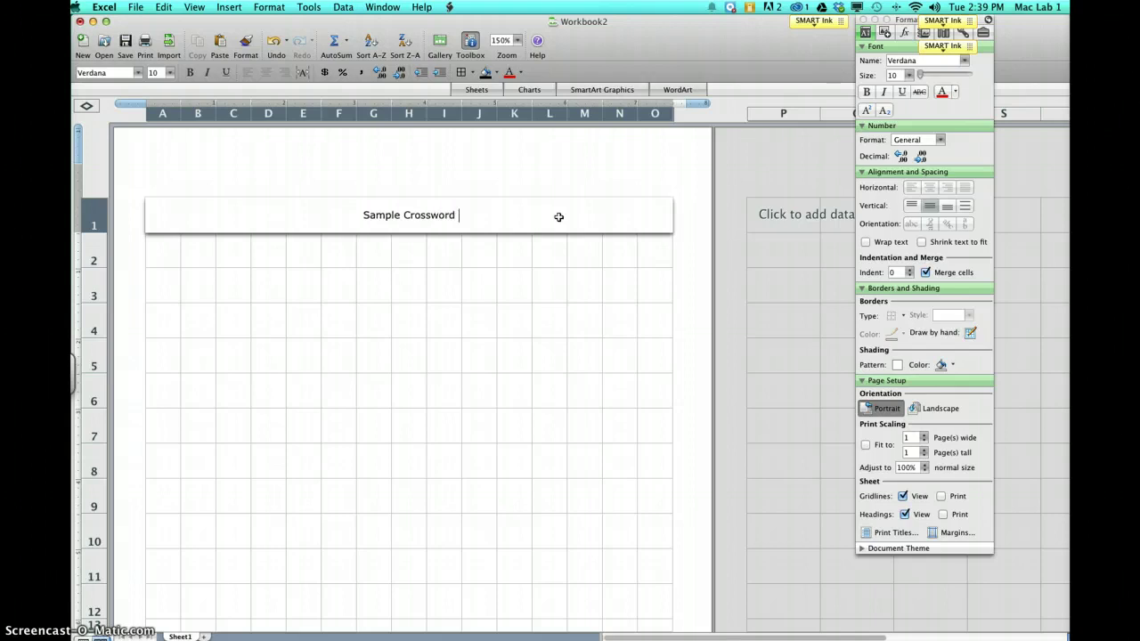
text( PUzzle)
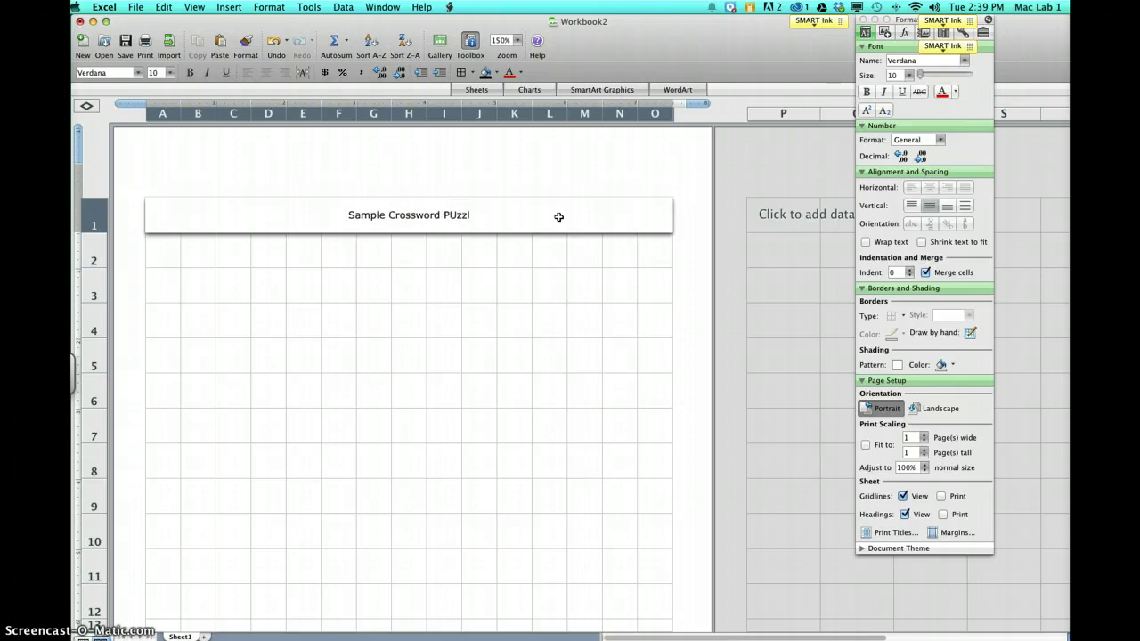
key(BackSpace)
key(BackSpace)
key(BackSpace)
key(BackSpace)
key(BackSpace)
key(BackSpace)
key(BackSpace)
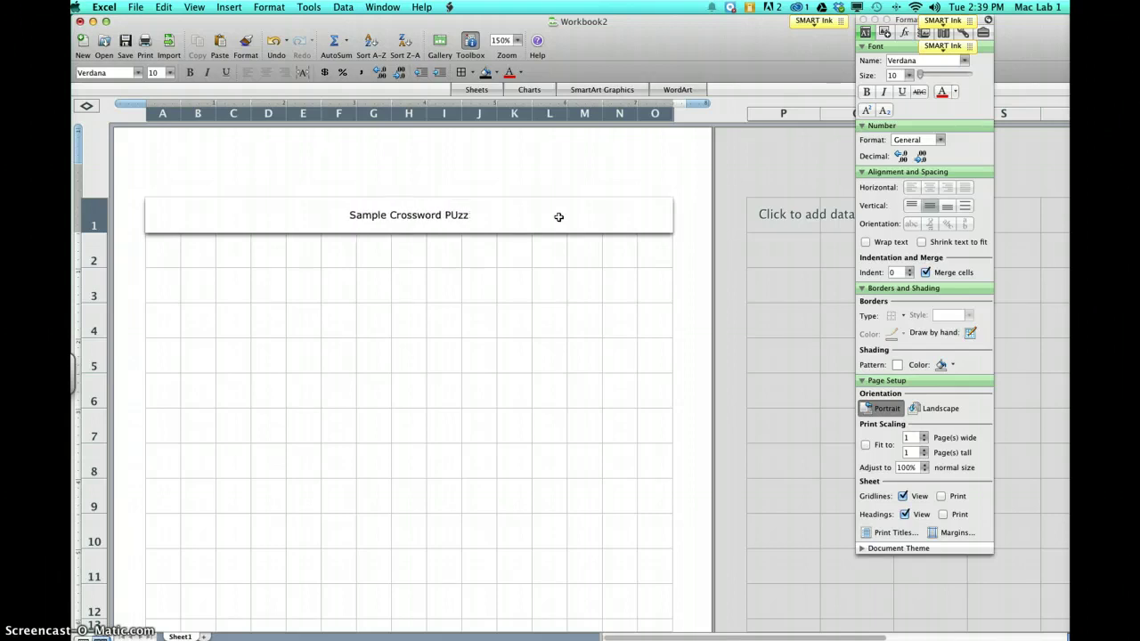
text(uzzle)
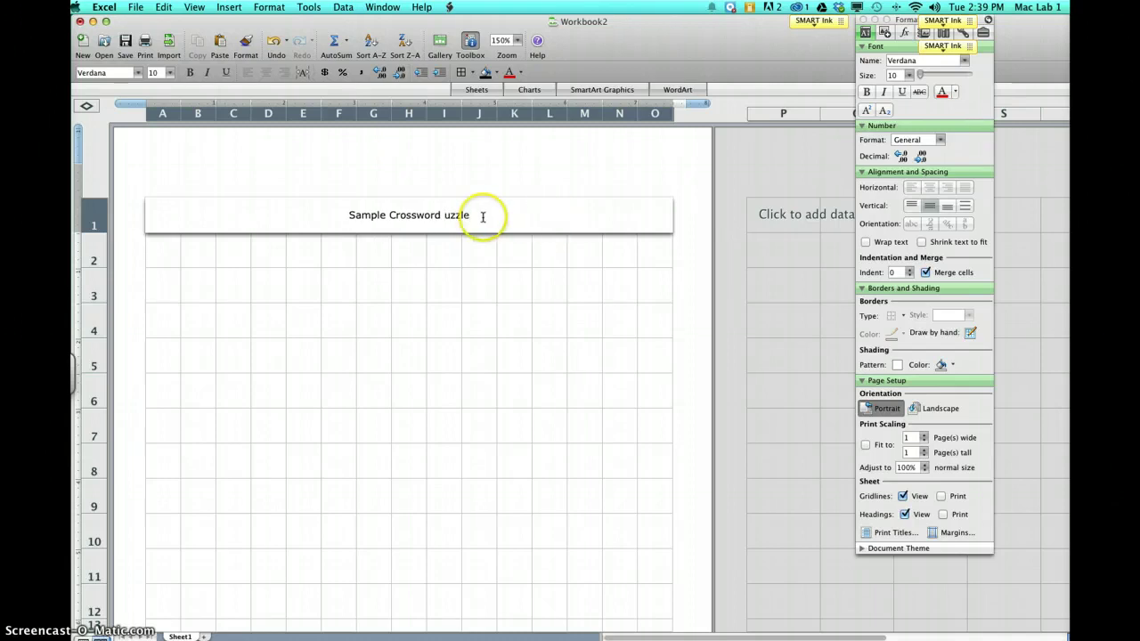
click(443, 214)
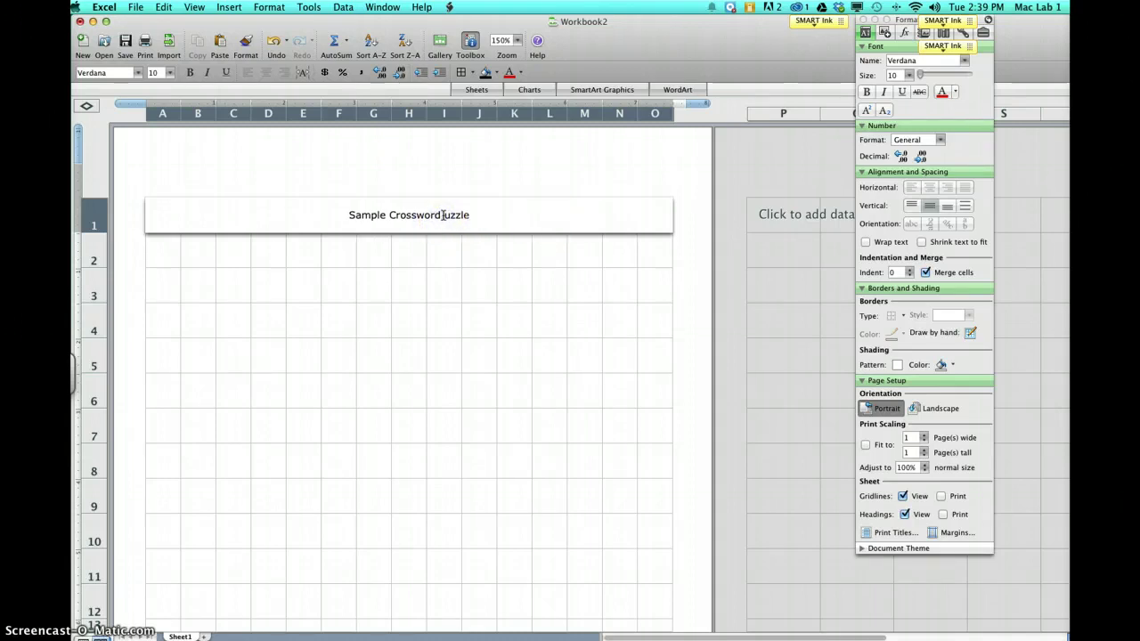
text(P)
click(445, 235)
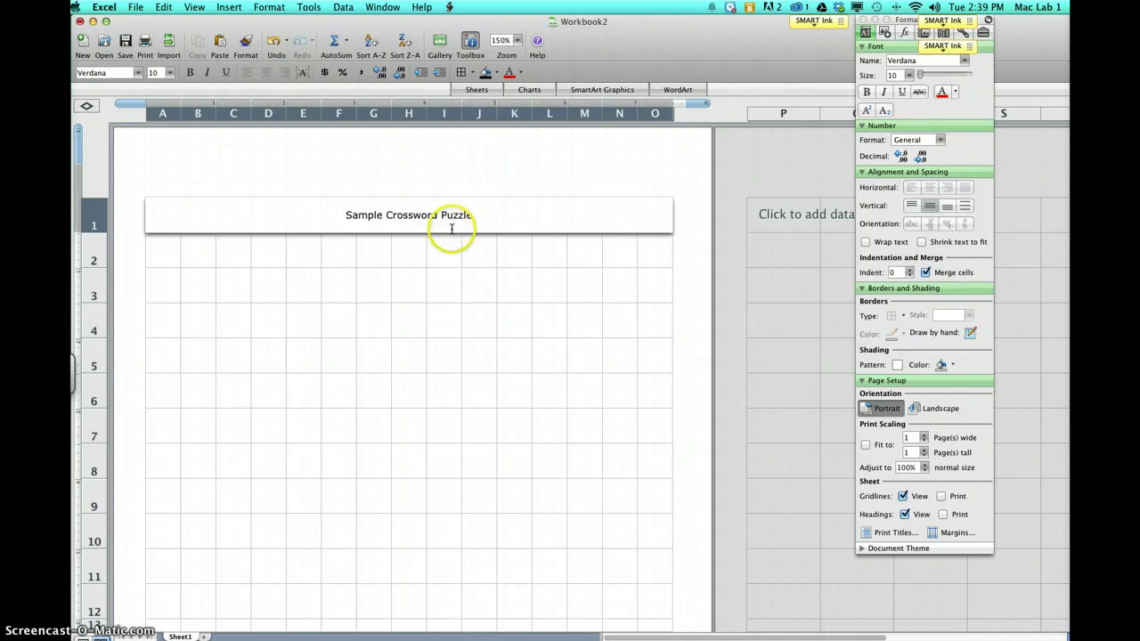
click(420, 222)
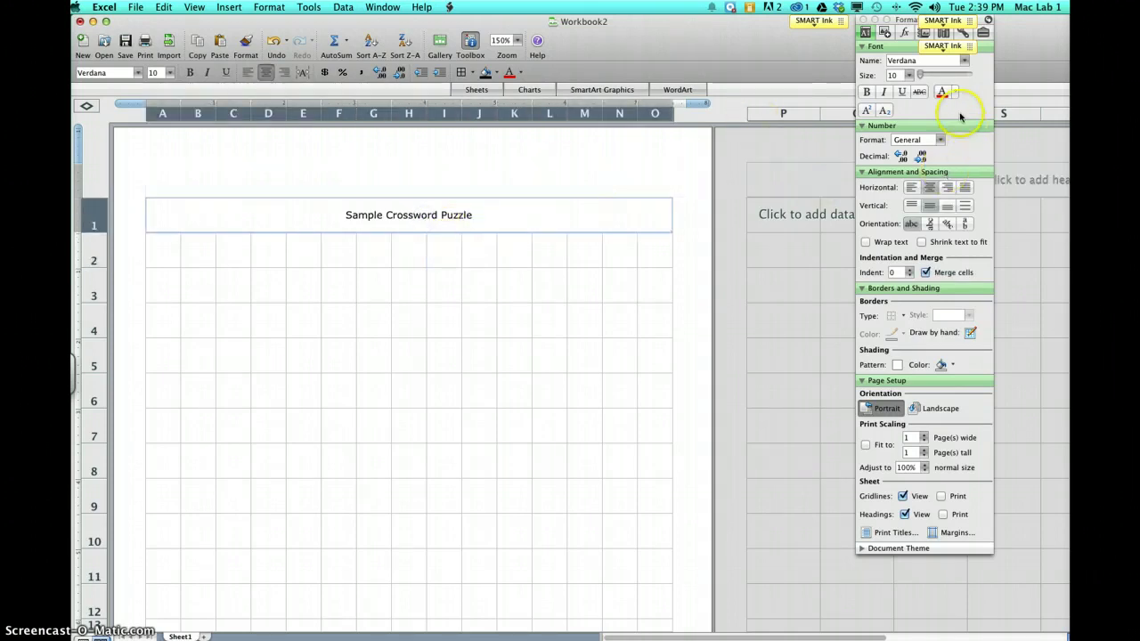
- Format the title in Copperplate Gothic Bold at size 20
click(965, 62)
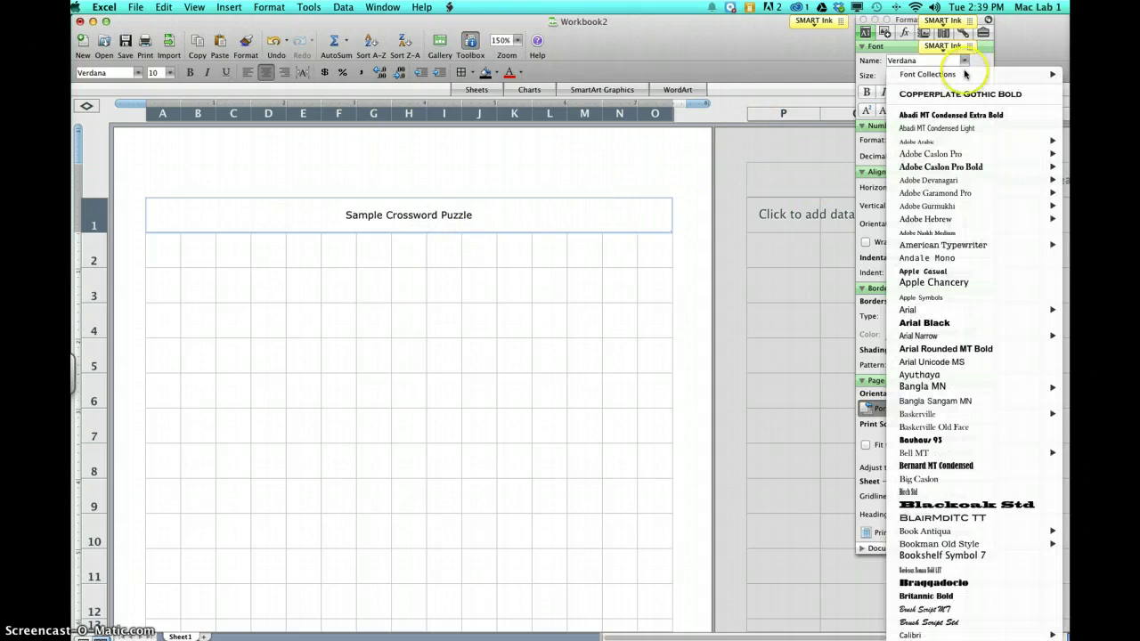
click(966, 93)
click(909, 75)
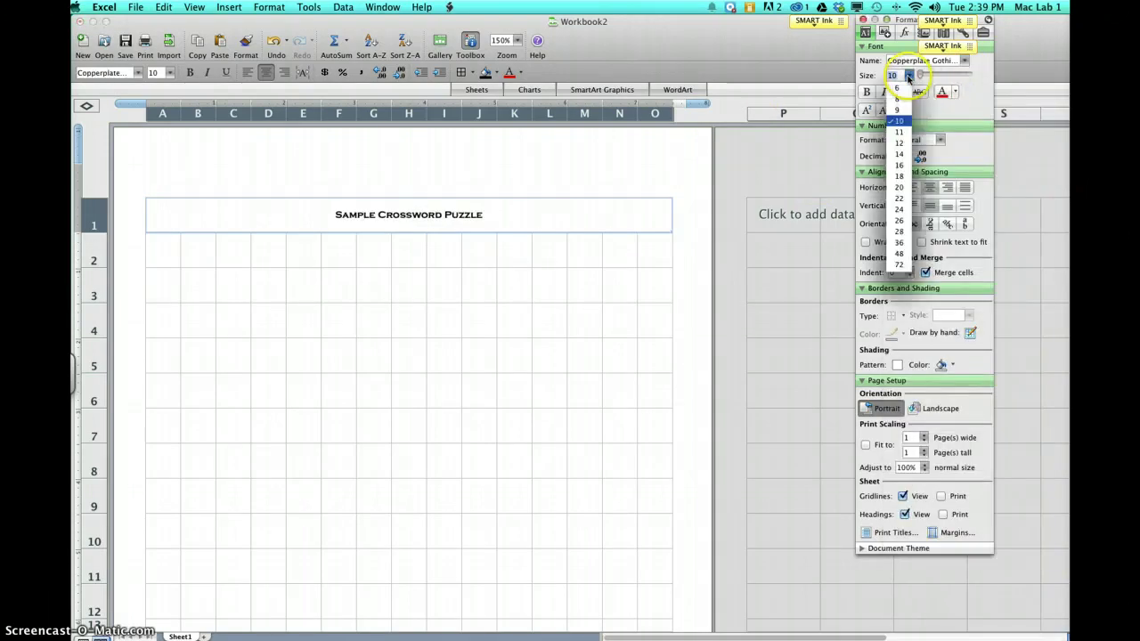
click(899, 188)
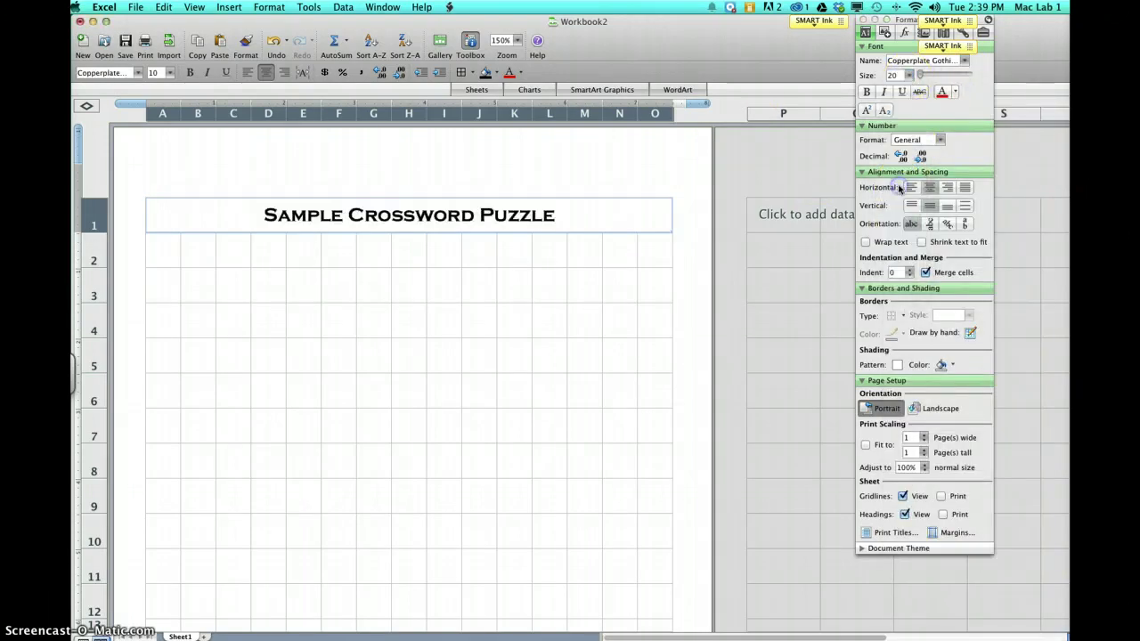
scroll(621, 412, down, 5)
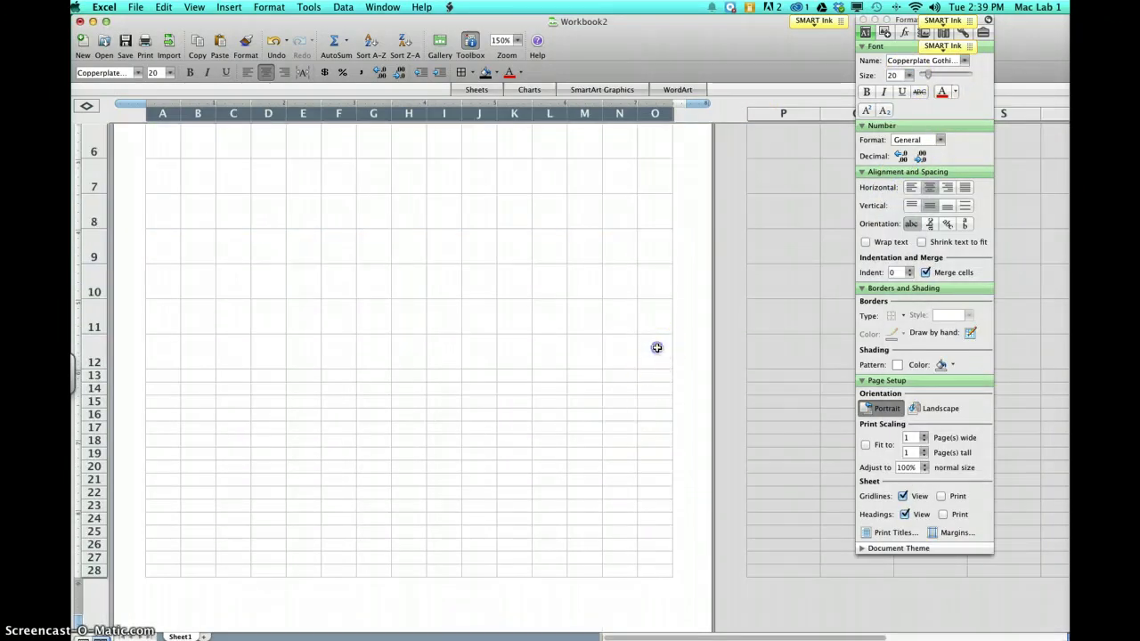
drag(656, 349, 164, 248)
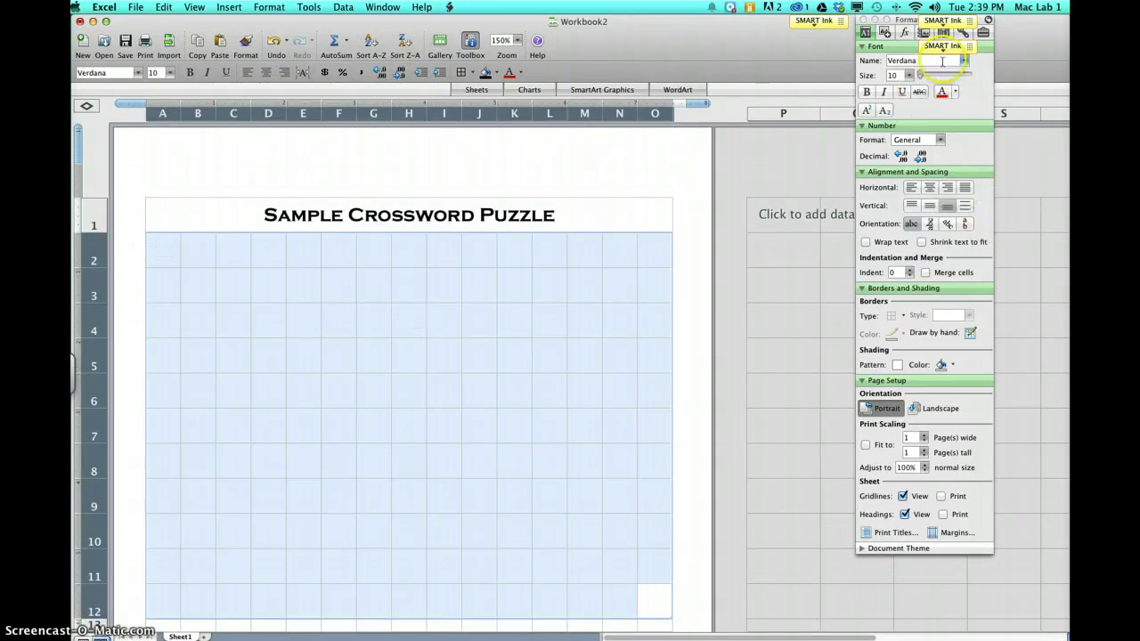
- Give grid cells A2:O12 Copperplate Gothic Bold 20, centred vertically and horizontally
click(963, 60)
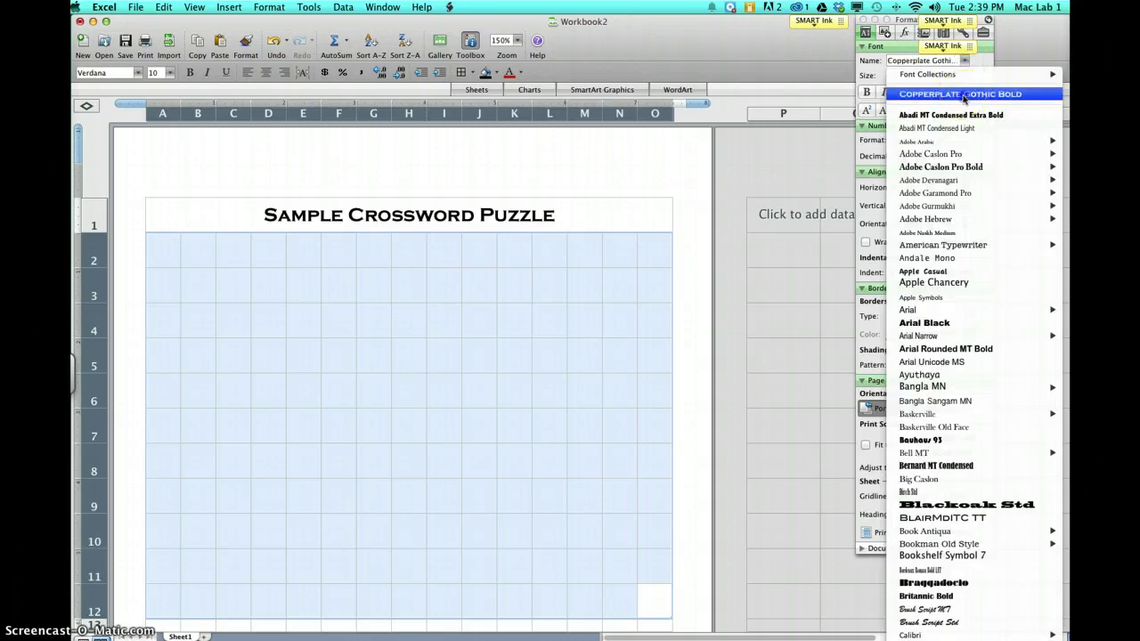
click(963, 95)
click(908, 74)
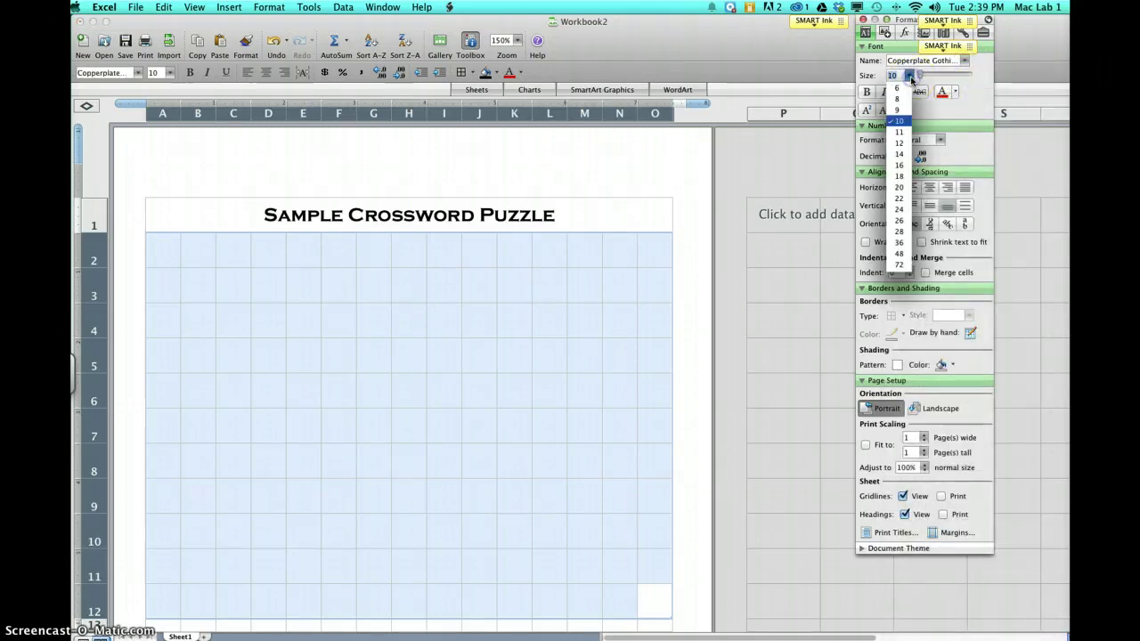
click(899, 187)
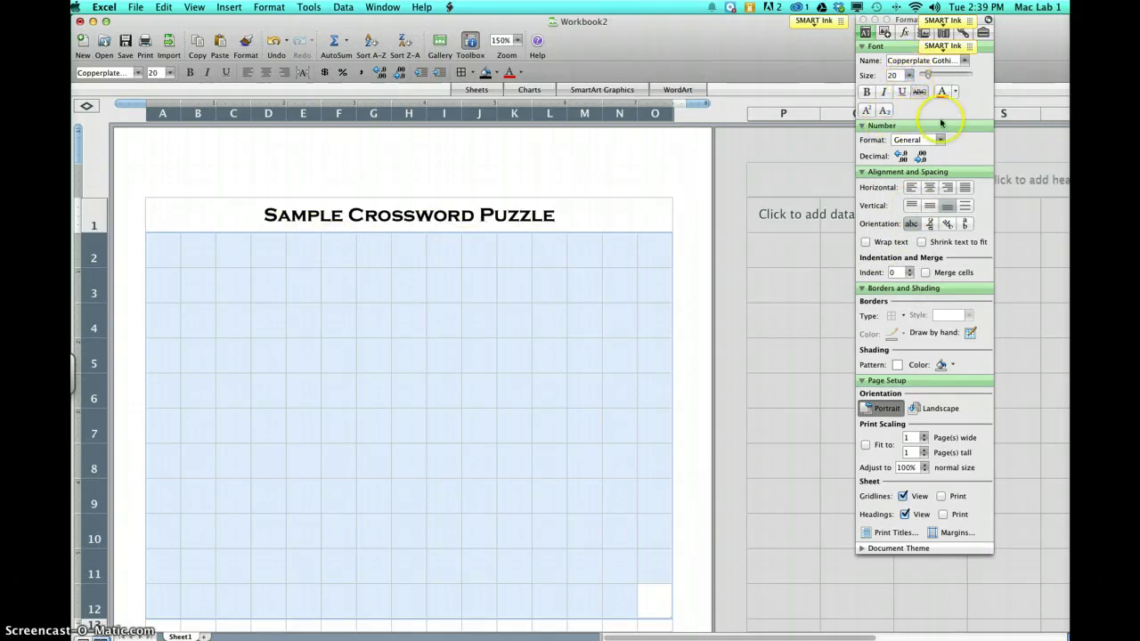
click(931, 208)
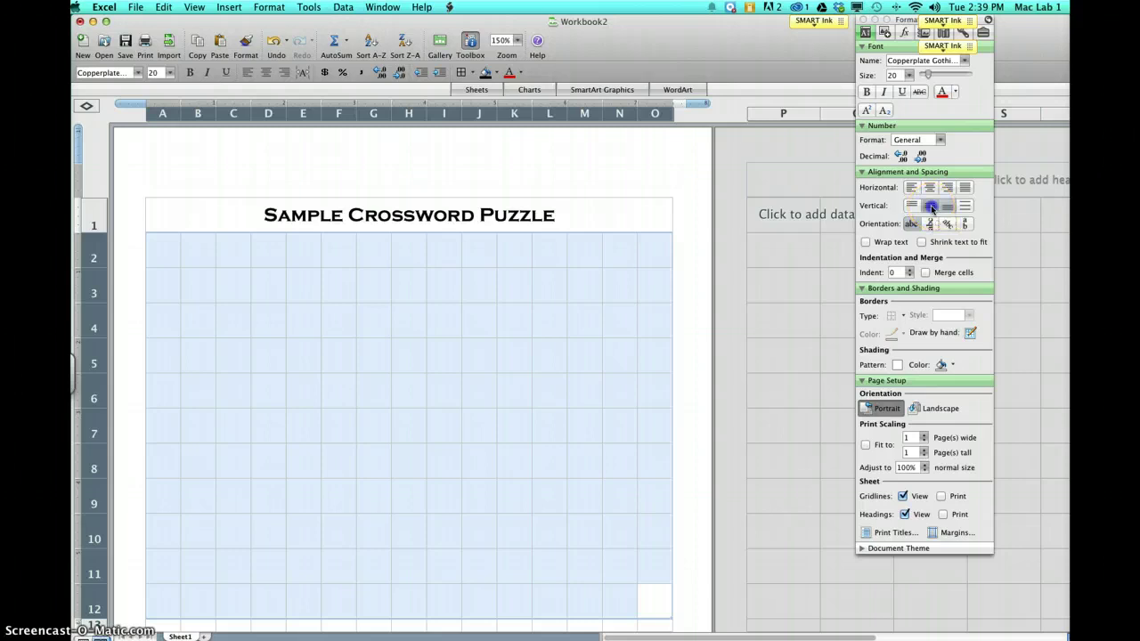
click(931, 188)
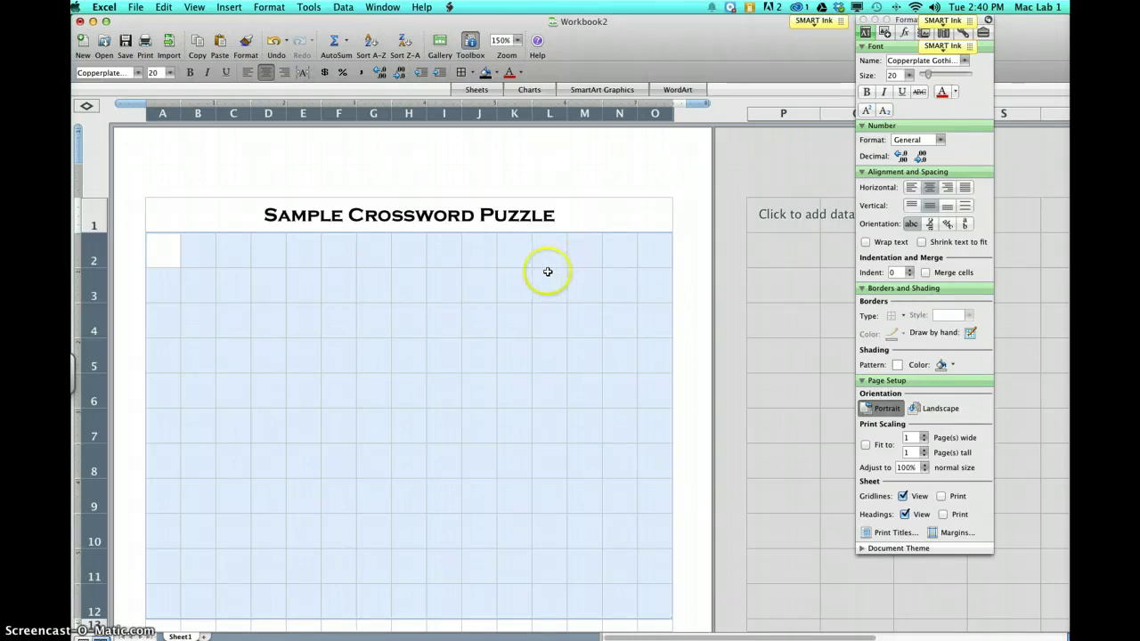
- Apply All Borders to the across answer J2:L2 and the down answer E3:E10
click(477, 255)
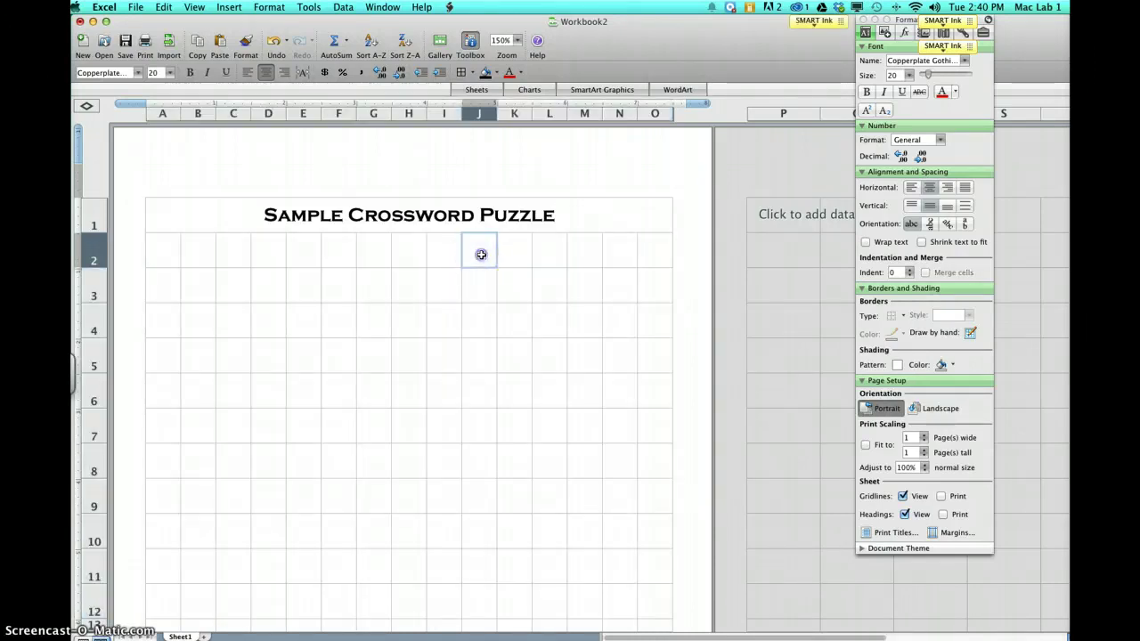
drag(477, 256, 542, 255)
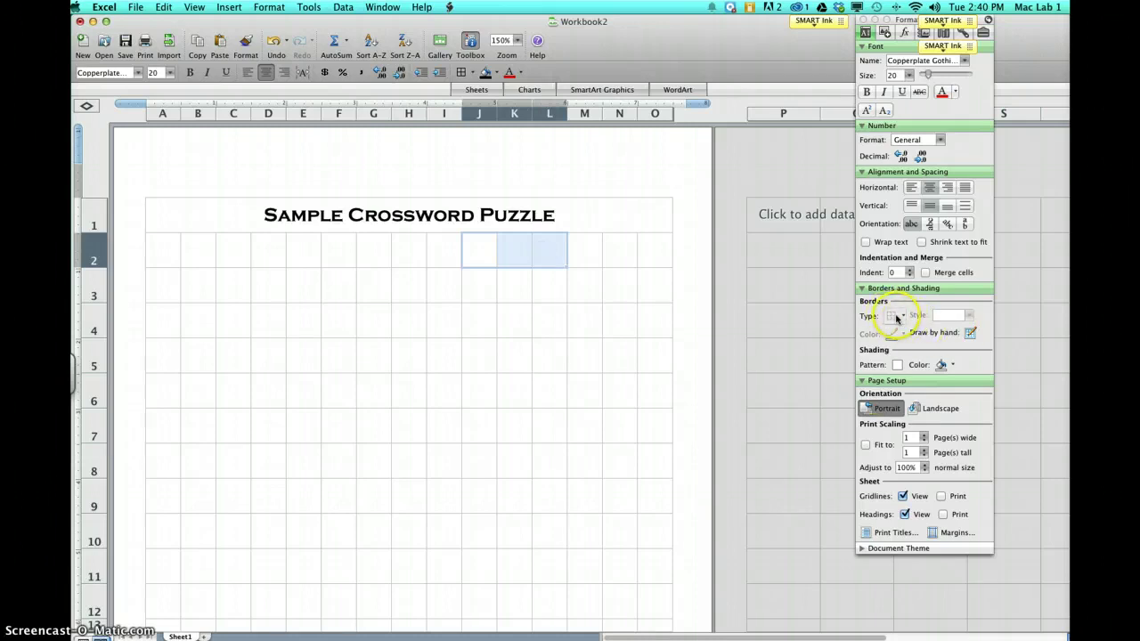
click(902, 317)
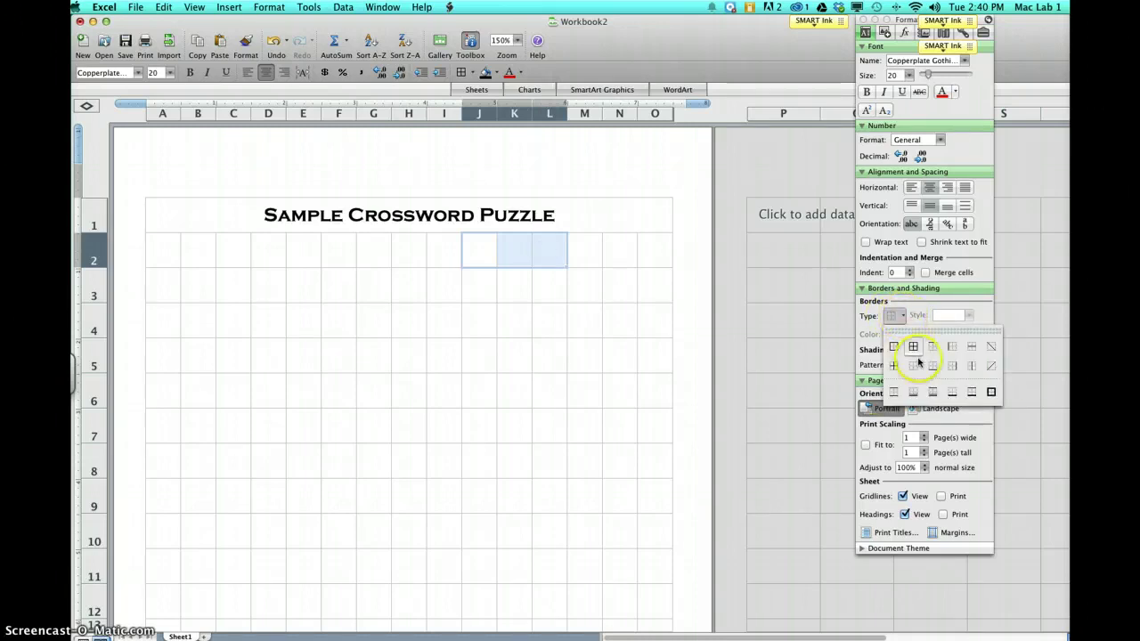
click(912, 347)
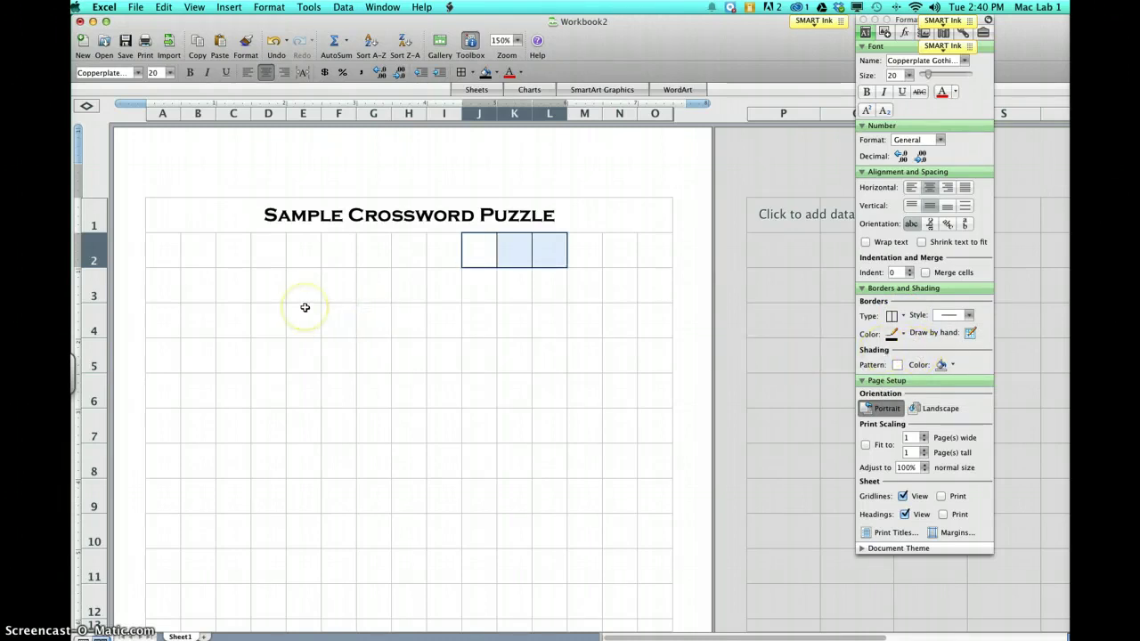
scroll(305, 307, right, 3)
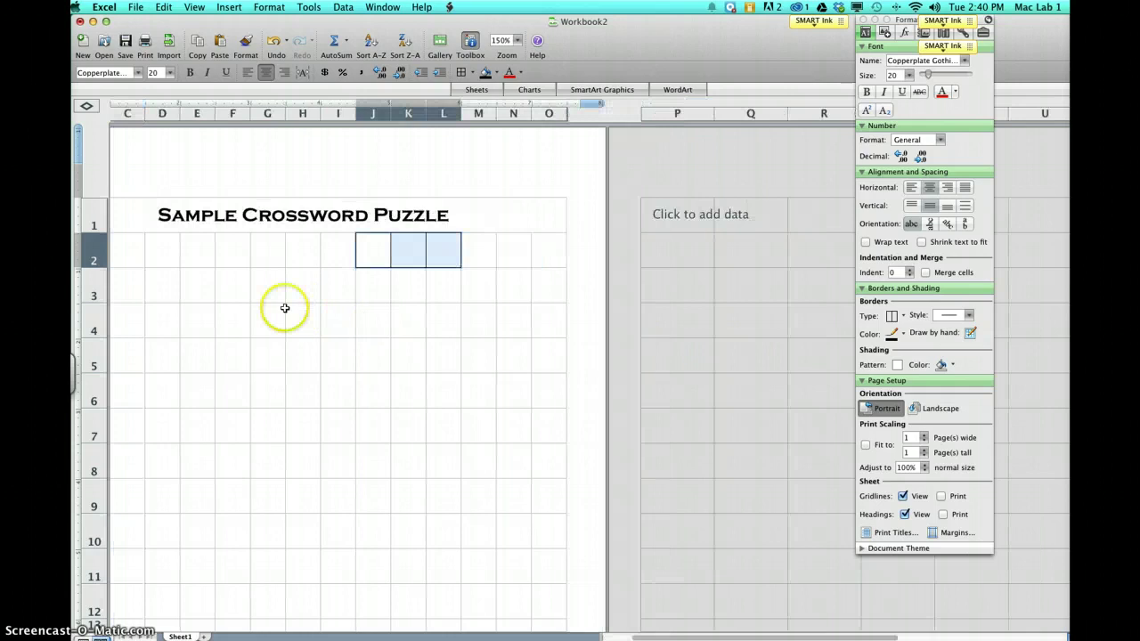
click(207, 292)
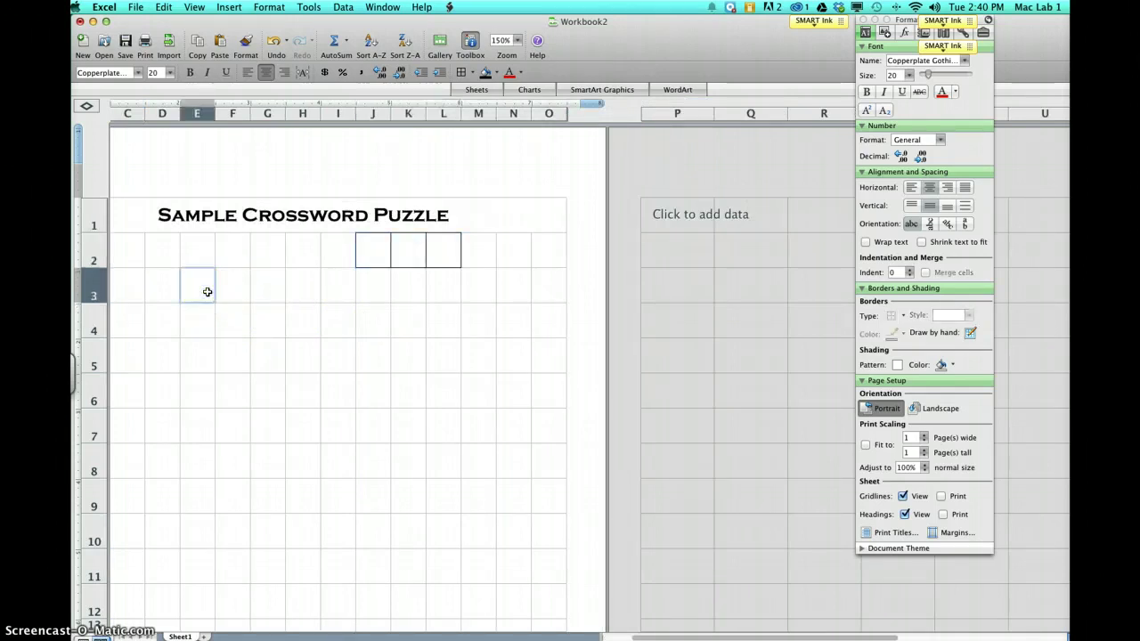
drag(206, 289, 195, 530)
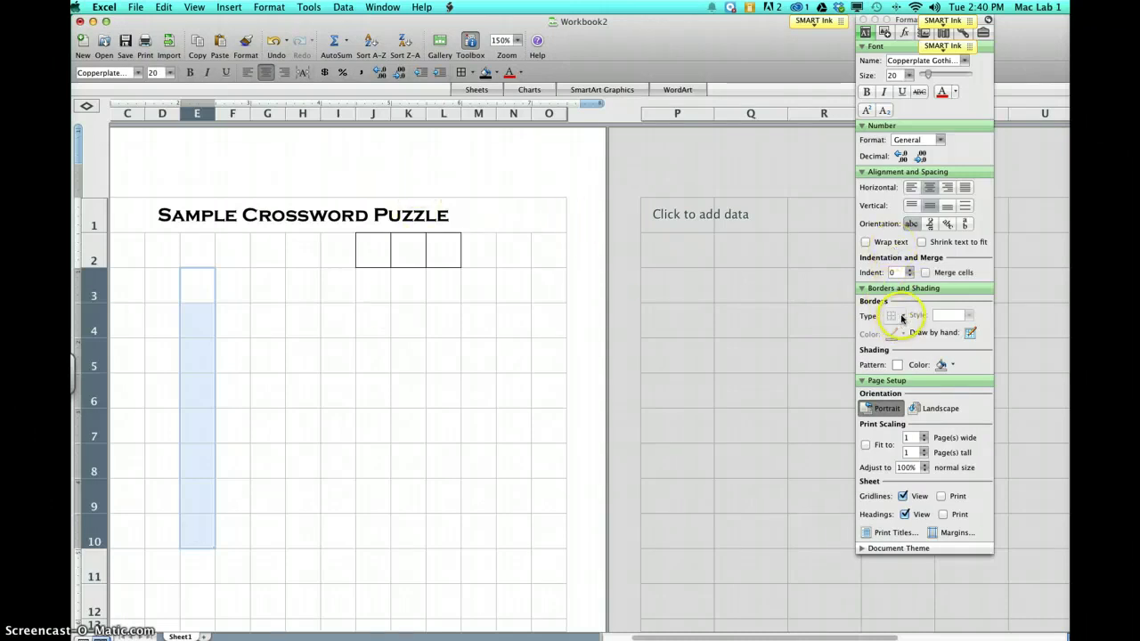
click(901, 316)
click(914, 348)
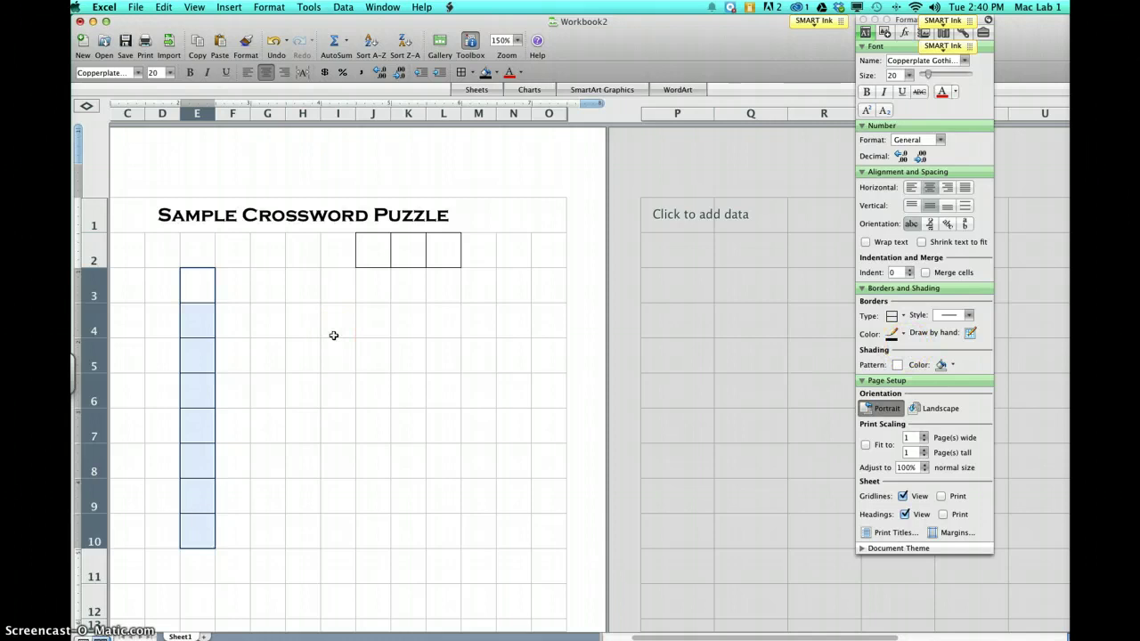
- Apply All Borders to the down answer M3:M10 using the toolbar Borders button
click(483, 283)
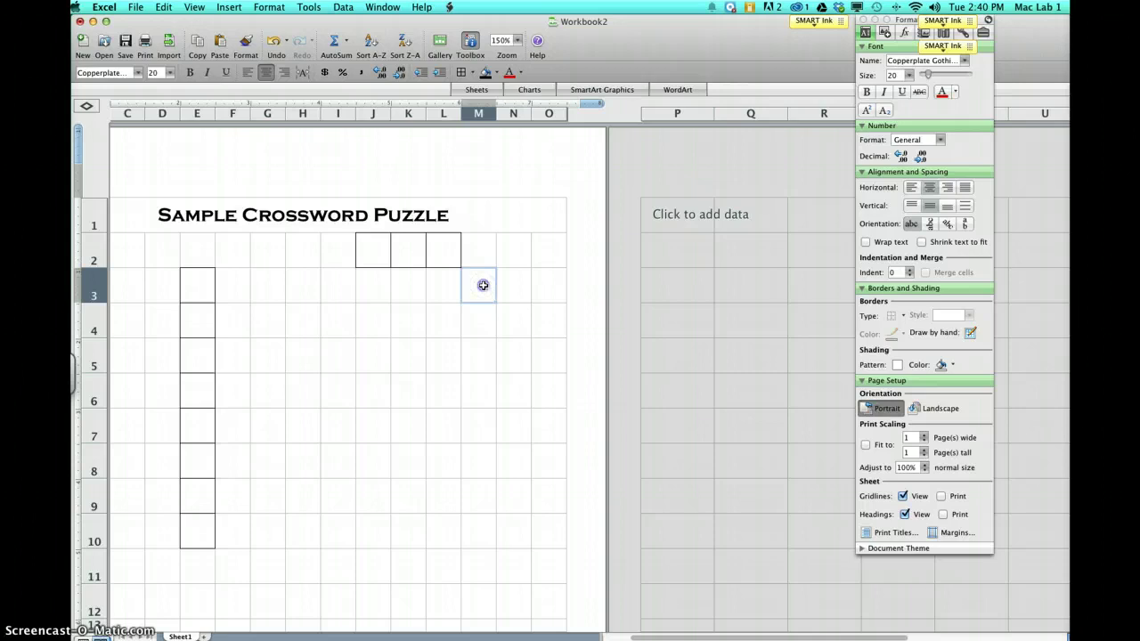
drag(484, 285, 488, 522)
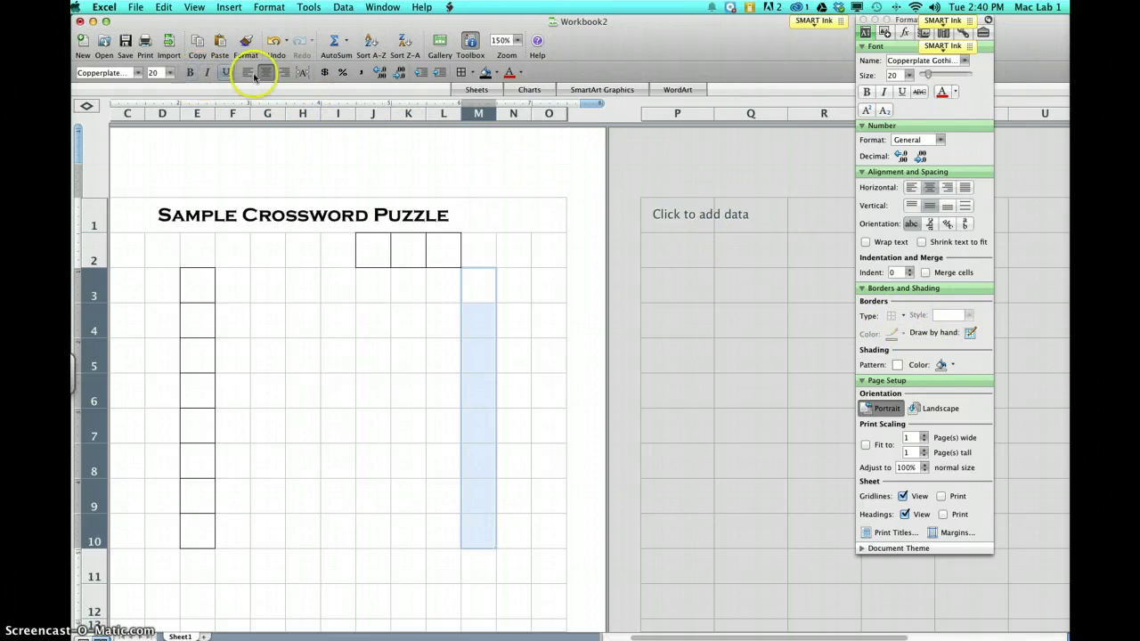
click(196, 7)
mouse_move(244, 197)
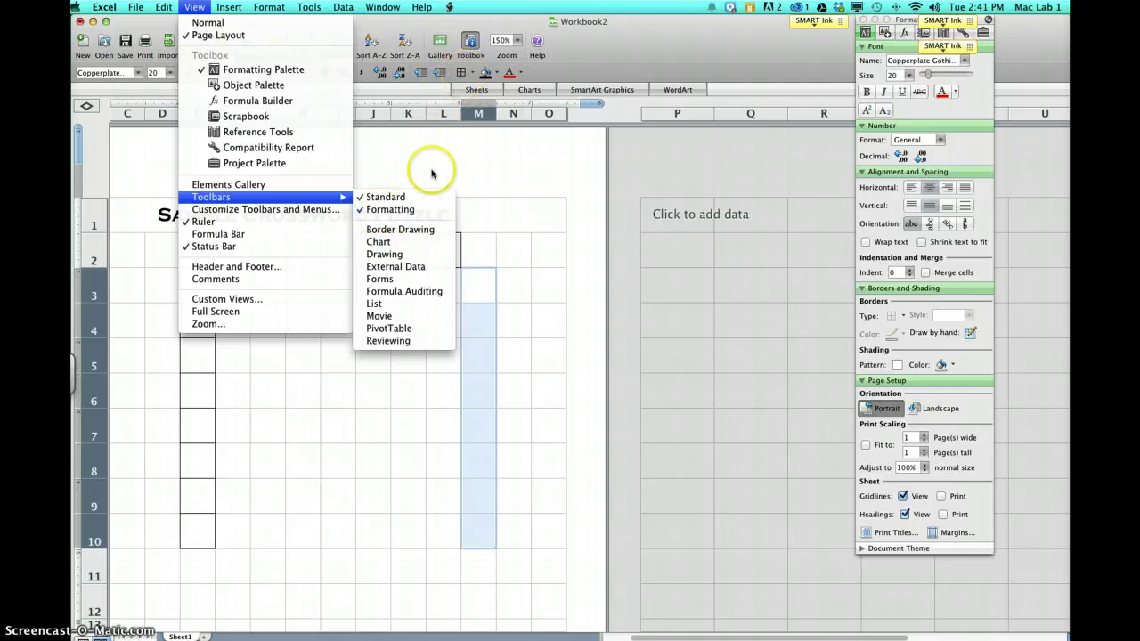
click(461, 75)
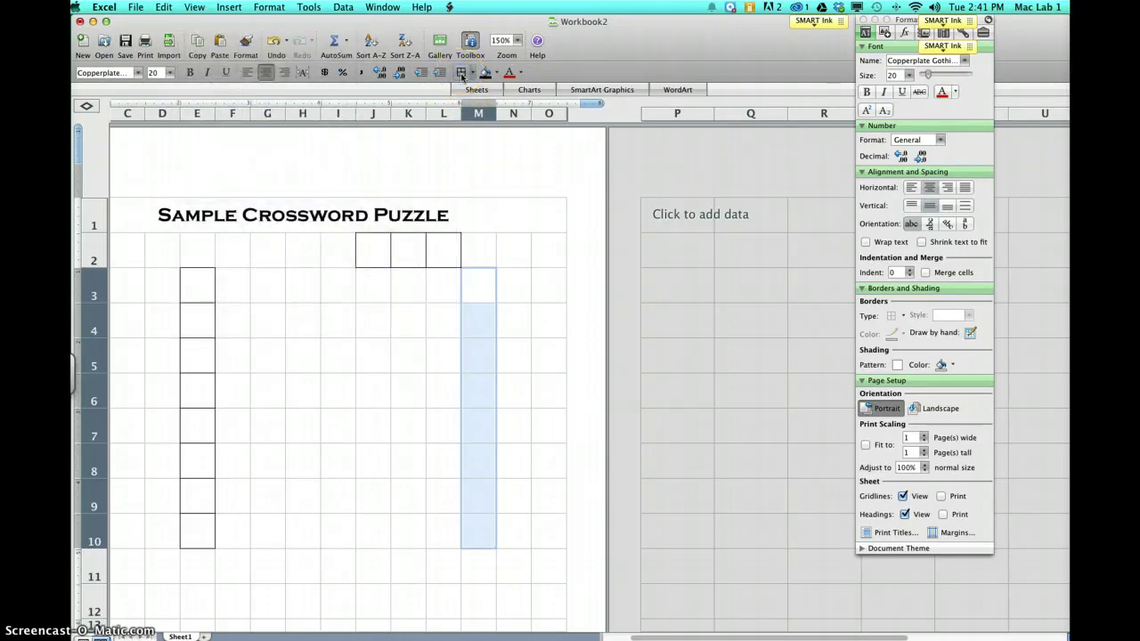
click(461, 75)
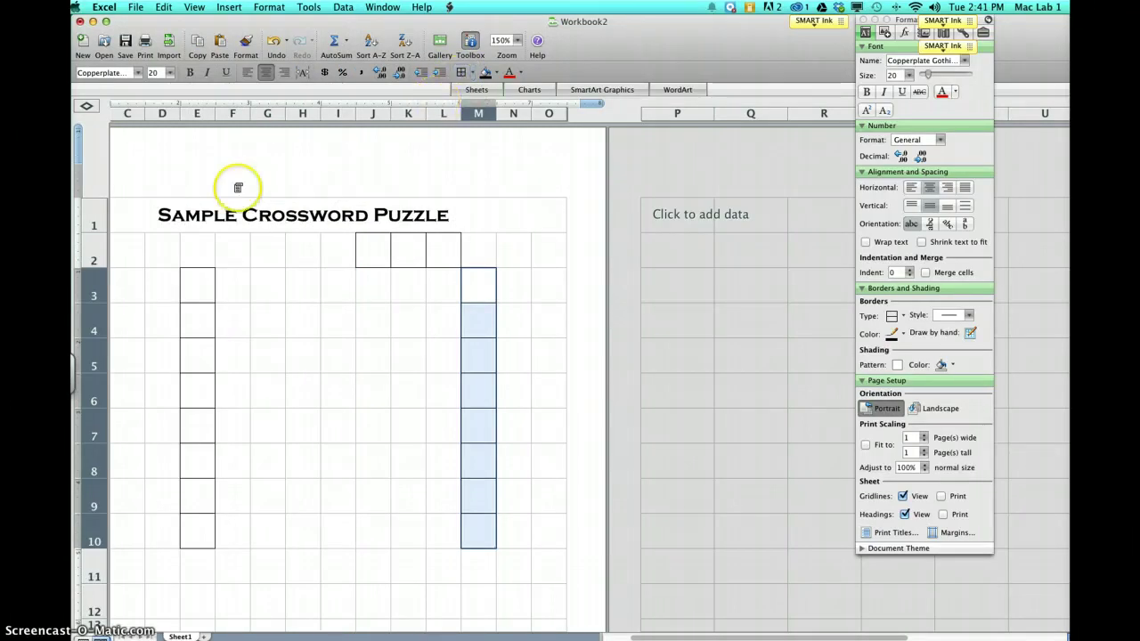
- Apply All Borders to the across answer D4:J4
click(165, 323)
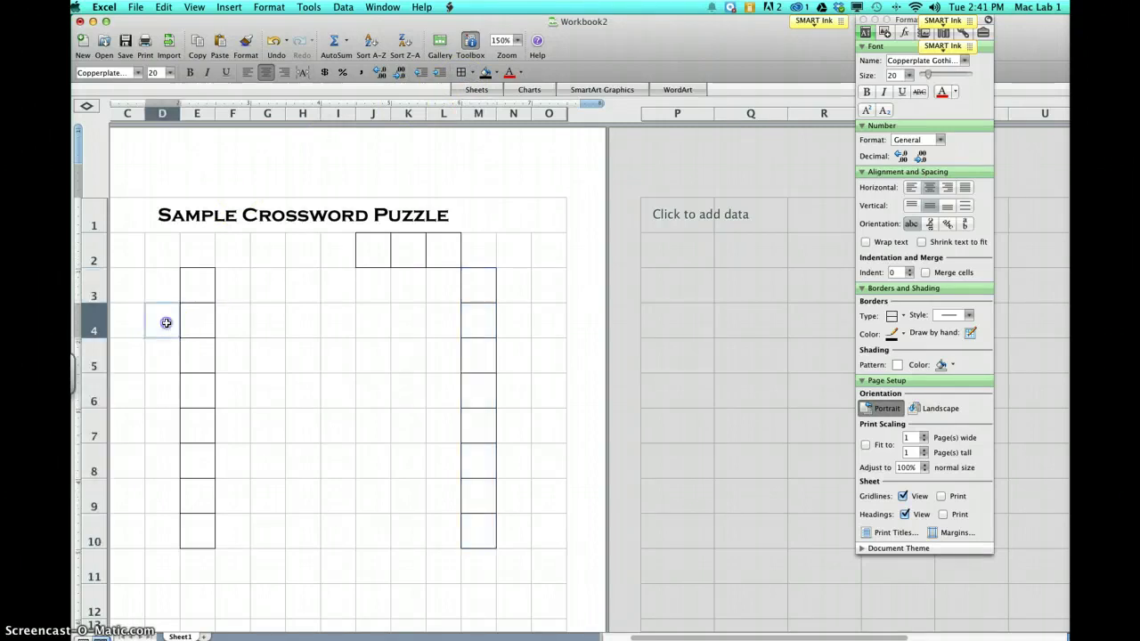
drag(166, 323, 357, 330)
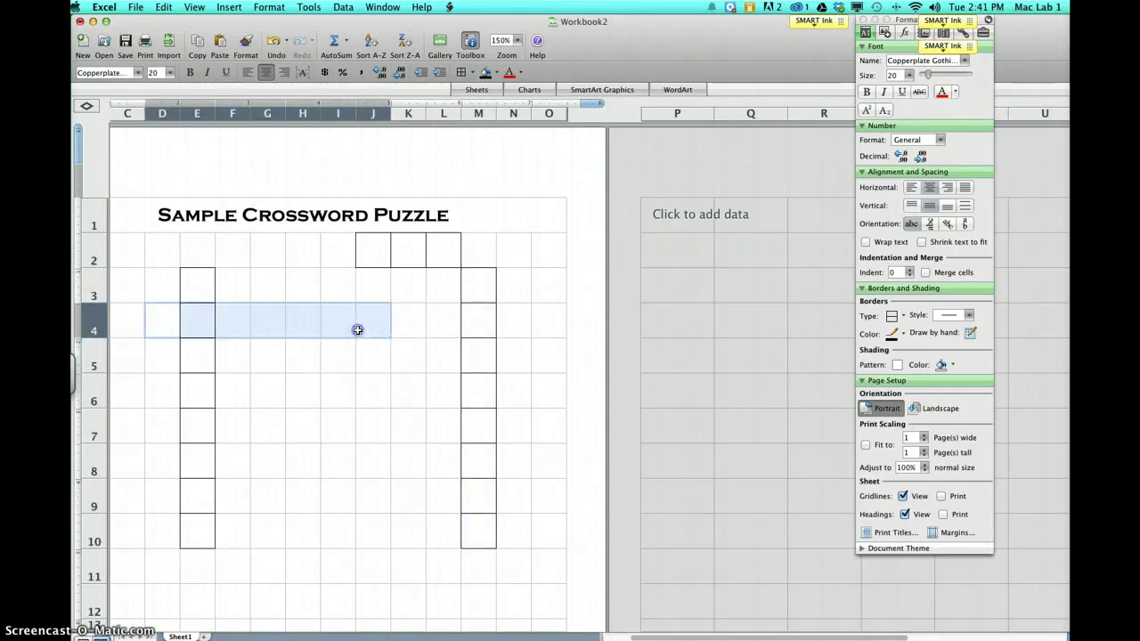
click(461, 72)
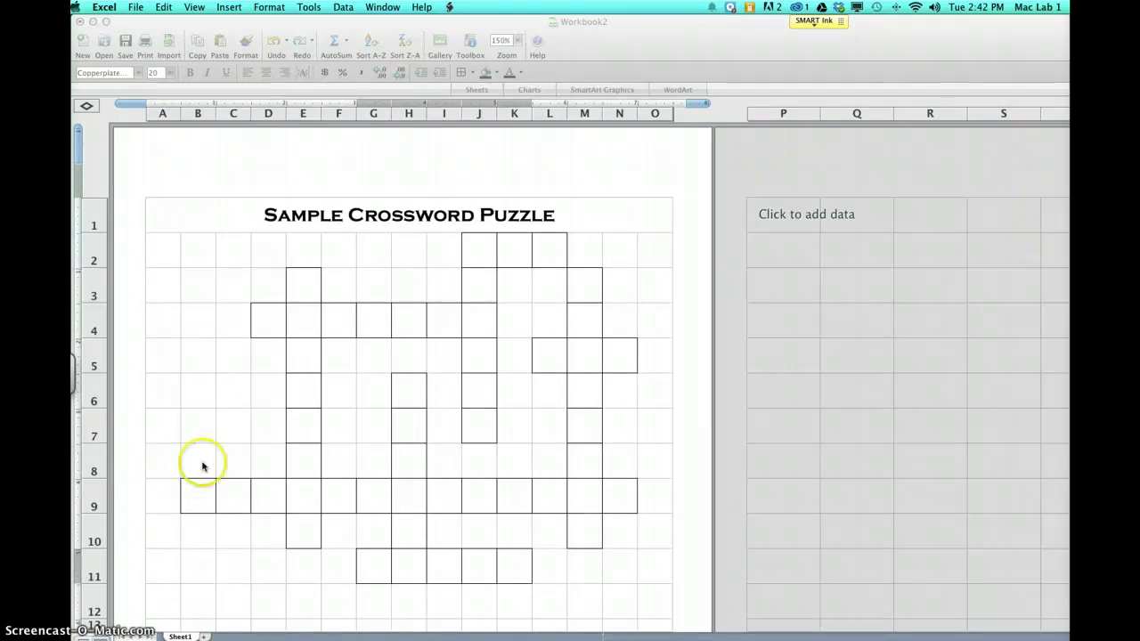
- Enter CPU across cells J2 to L2, one letter per cell
click(476, 250)
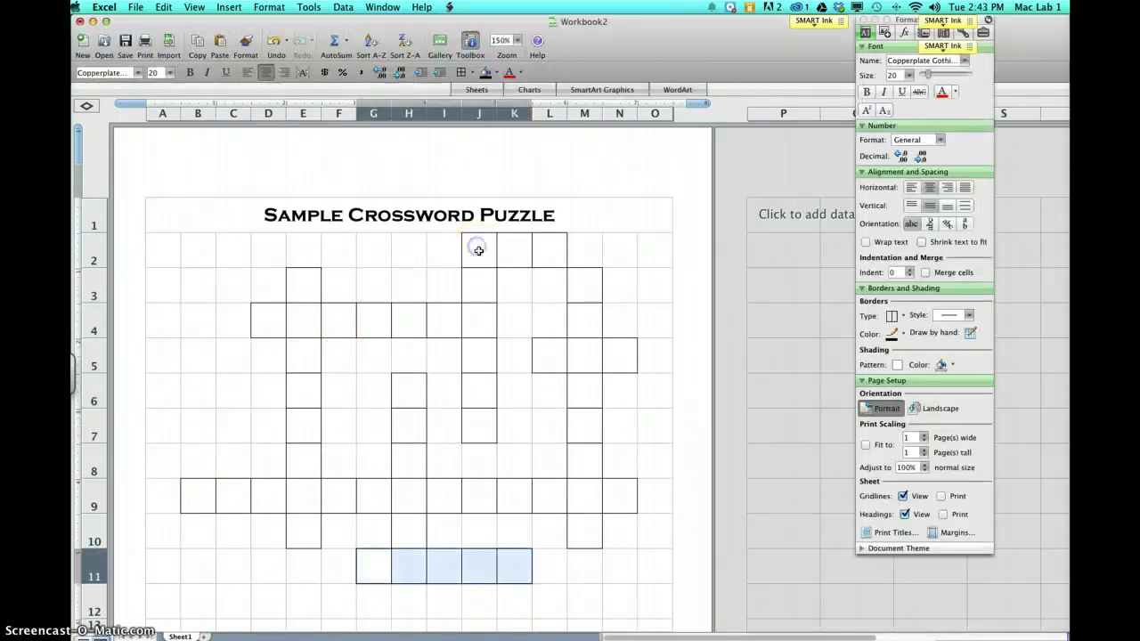
click(478, 251)
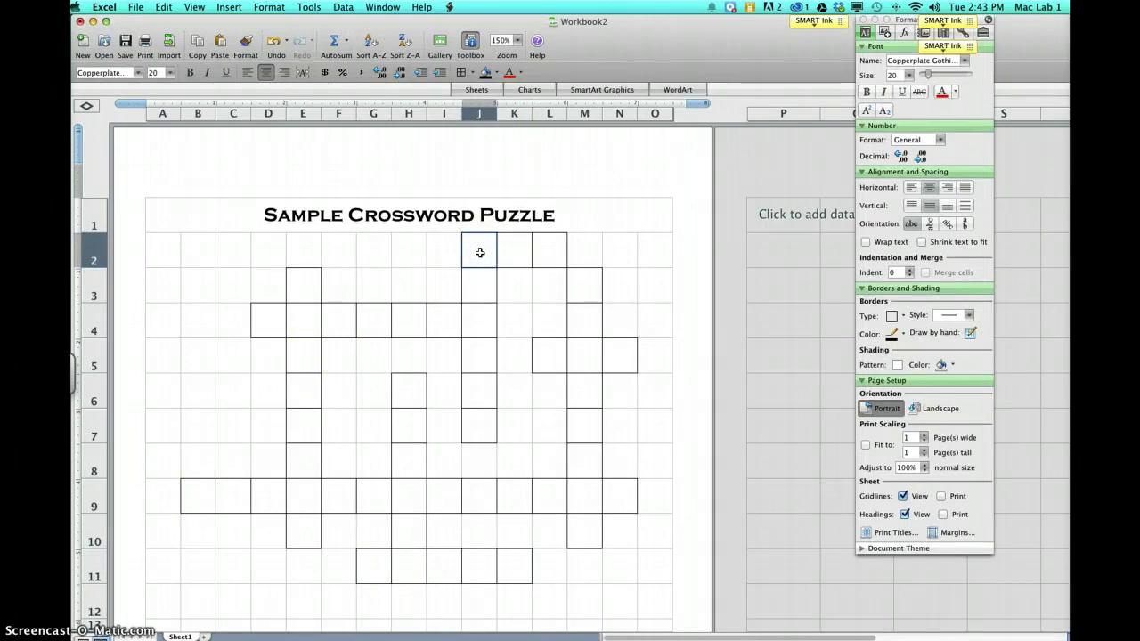
text(CP)
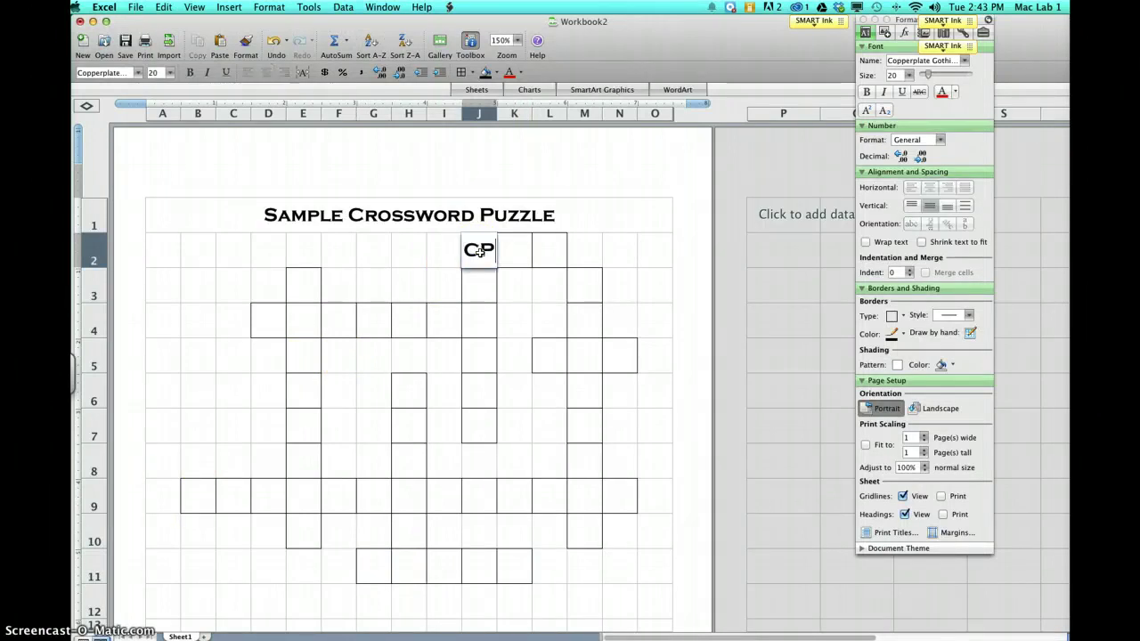
key(BackSpace)
key(Tab)
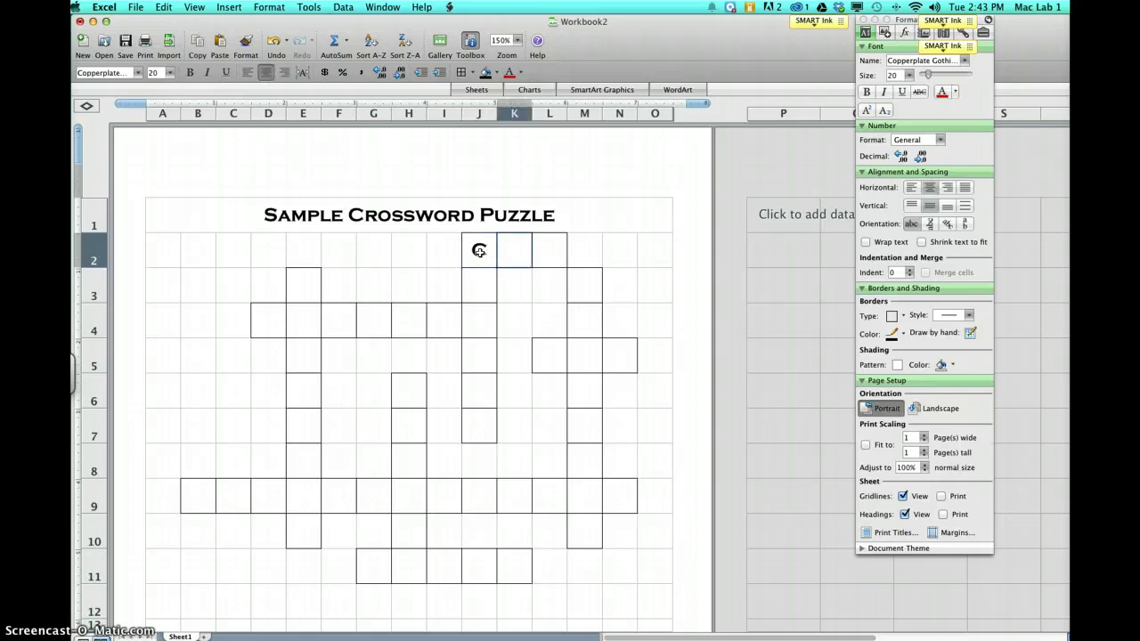
text(P)
key(Tab)
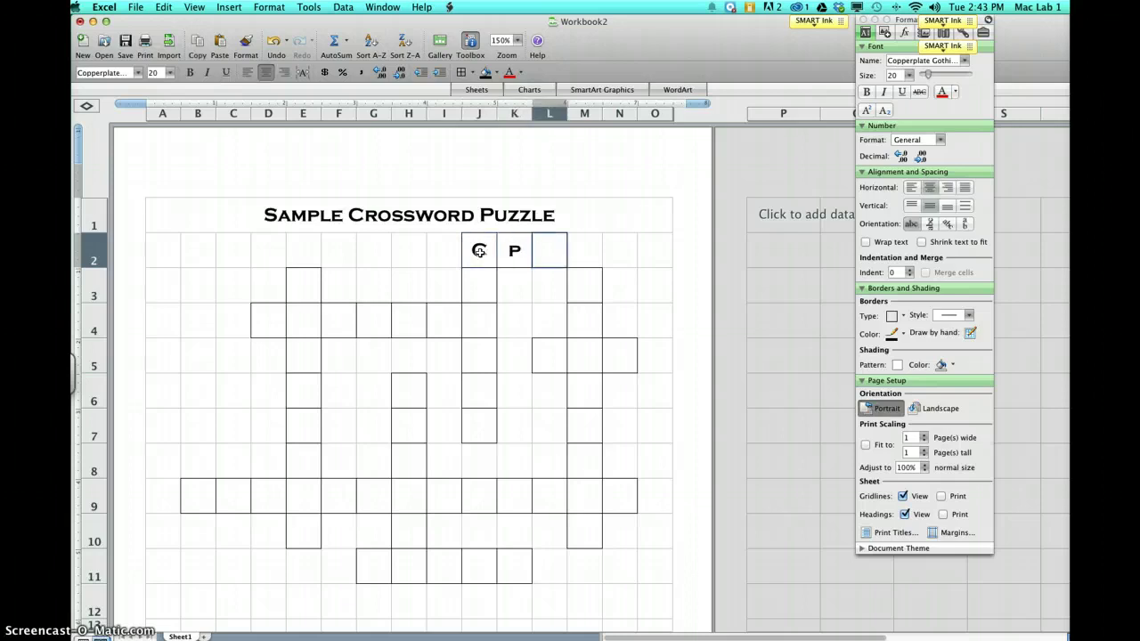
text(U)
key(shift+Tab)
- Fill CHROME down column J from the C in J2, one letter per cell
click(479, 251)
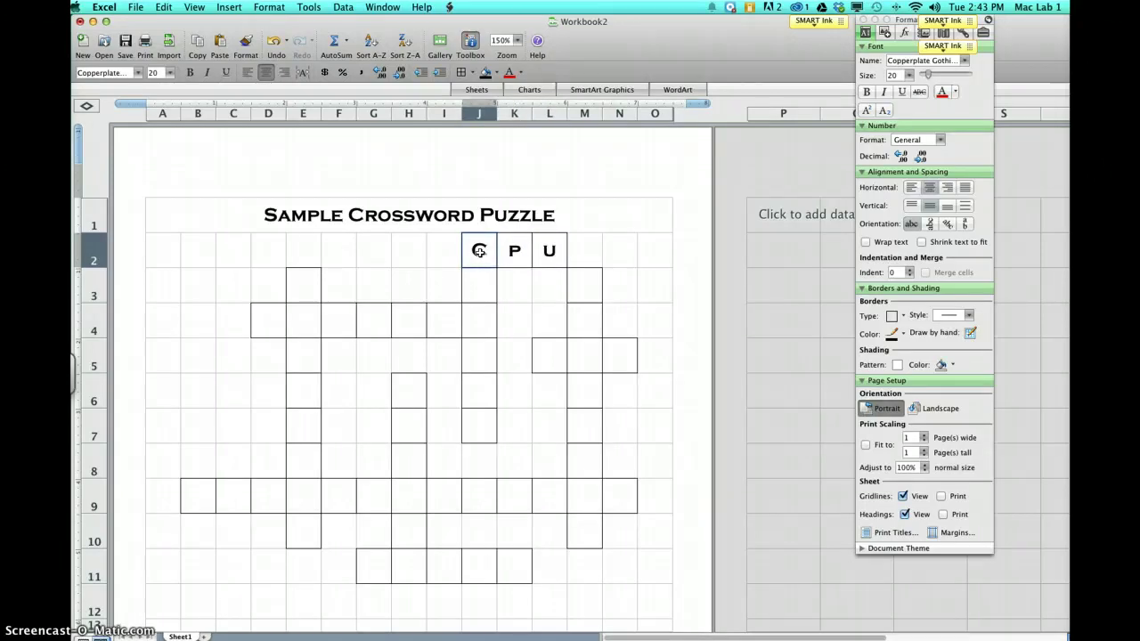
double_click(469, 267)
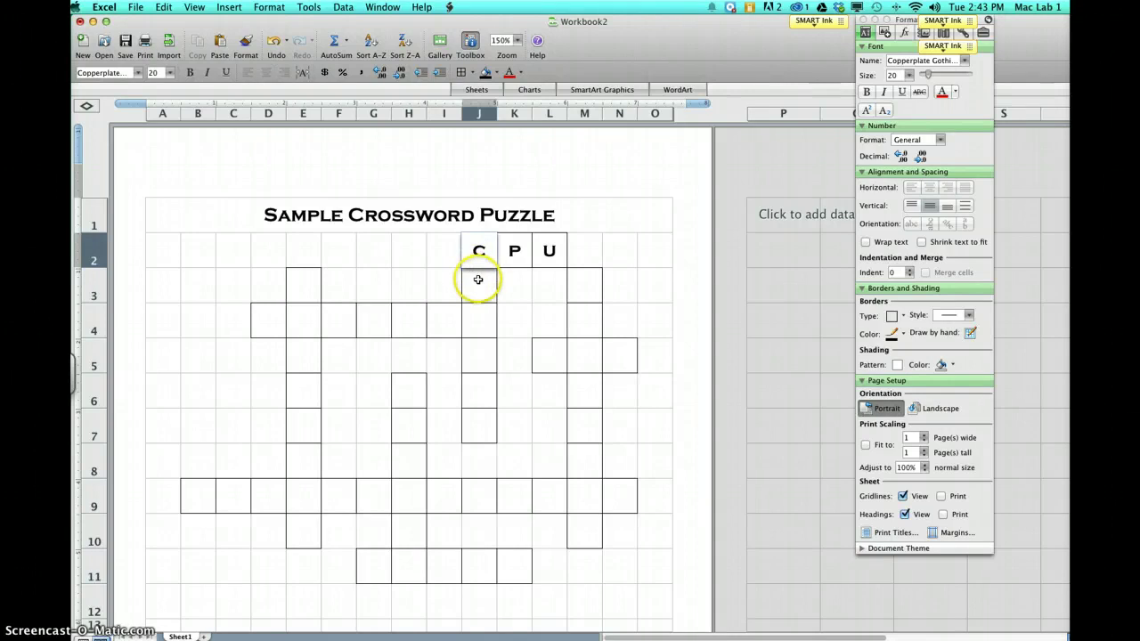
click(477, 280)
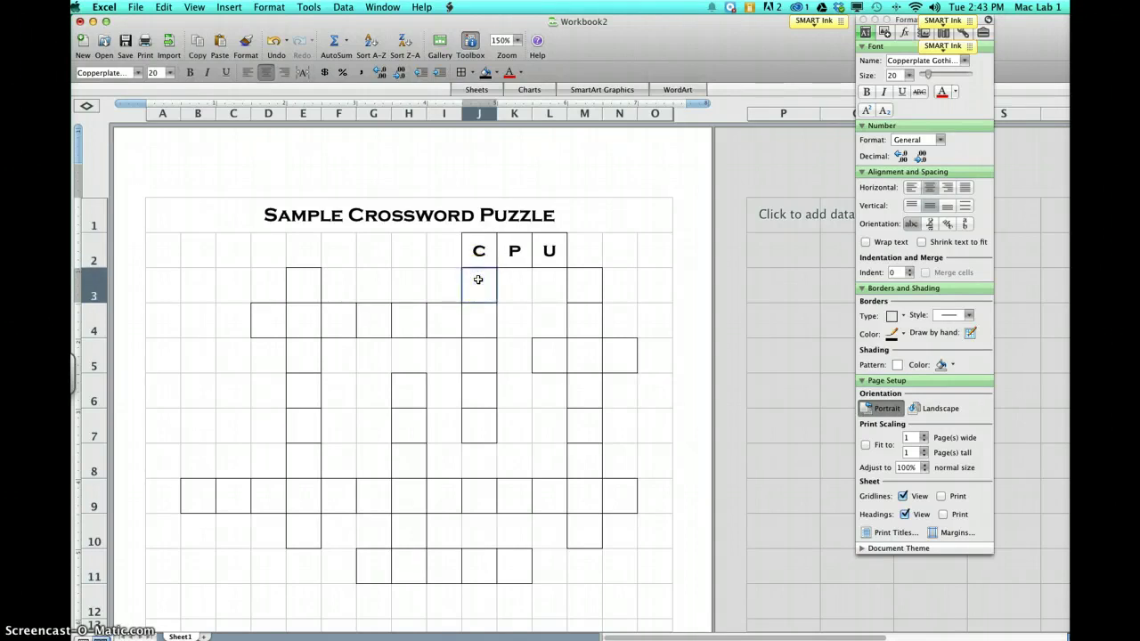
text(H)
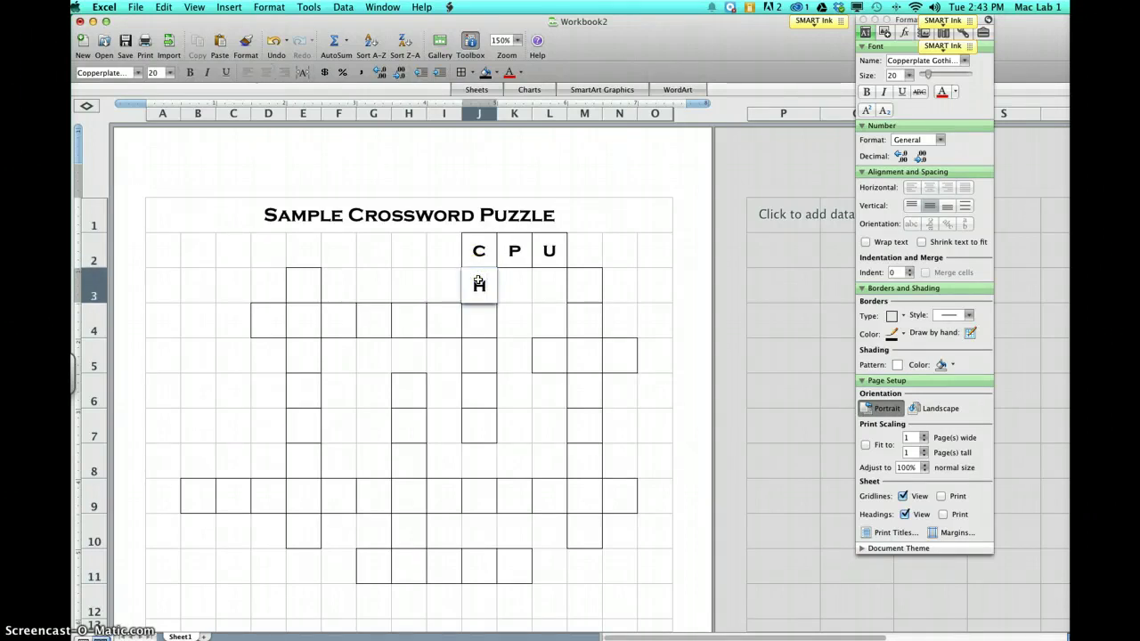
key(Return)
text(R)
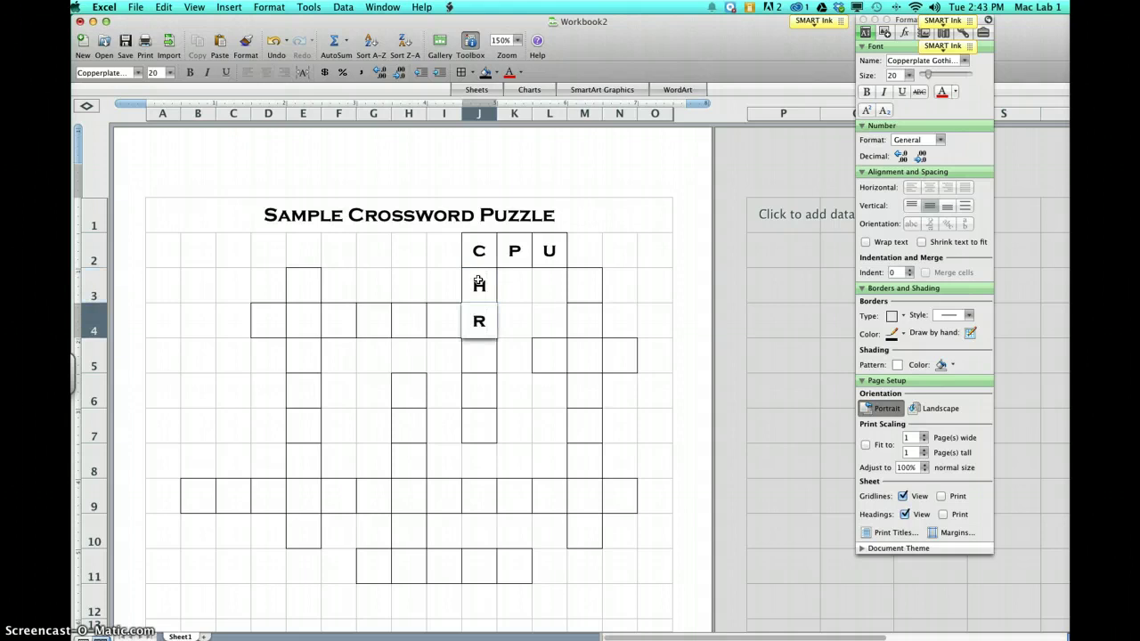
key(Return)
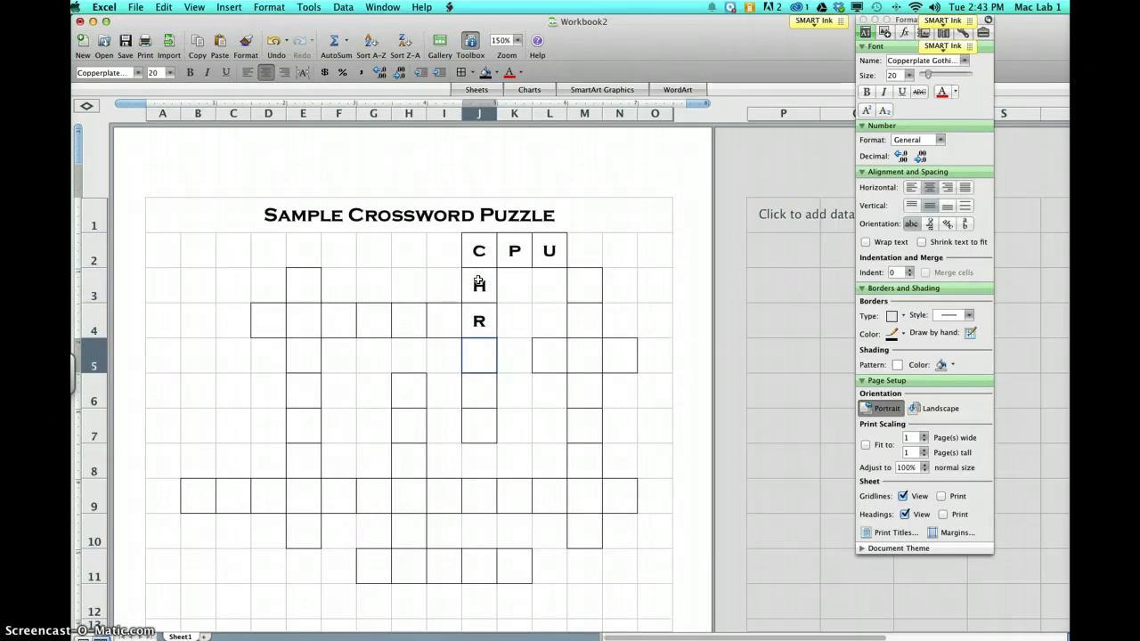
text(O)
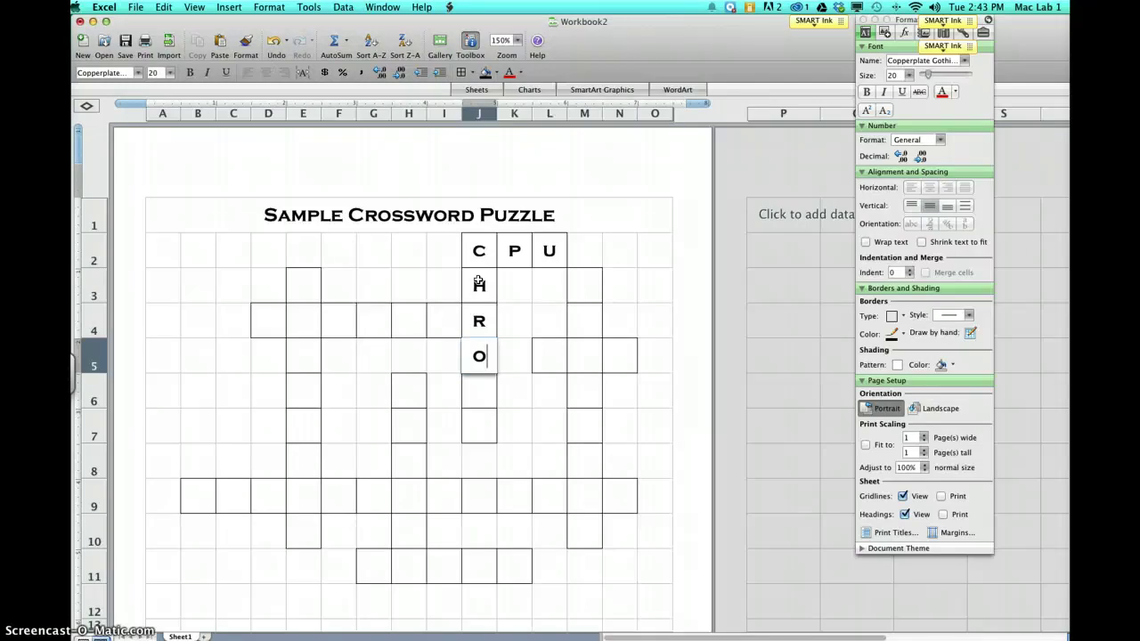
key(Return)
text(M)
key(Return)
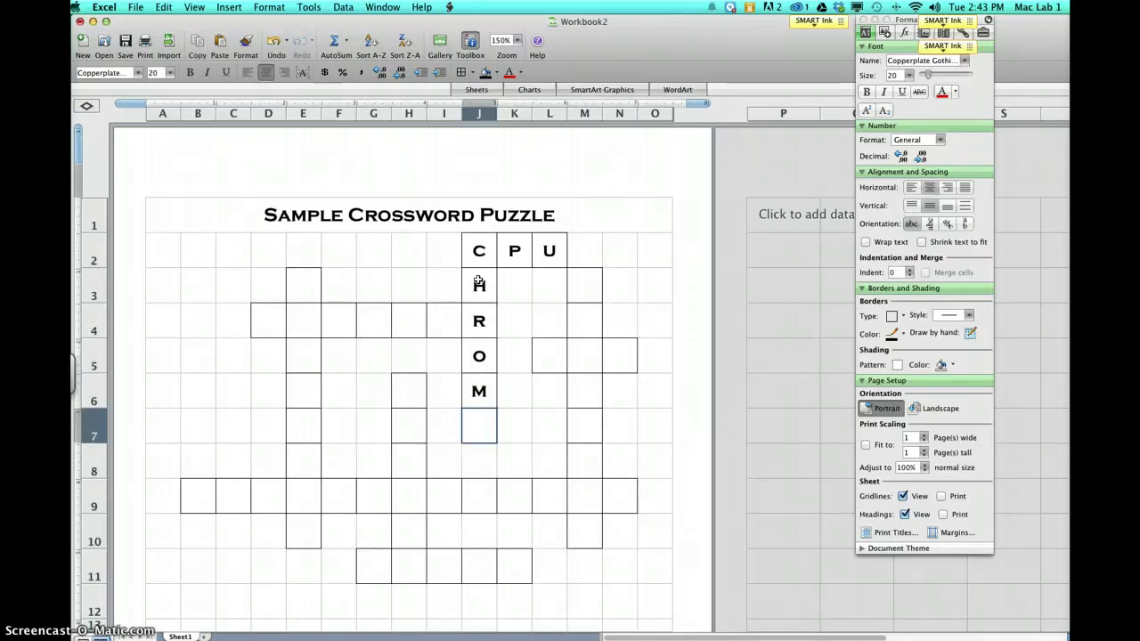
text(E)
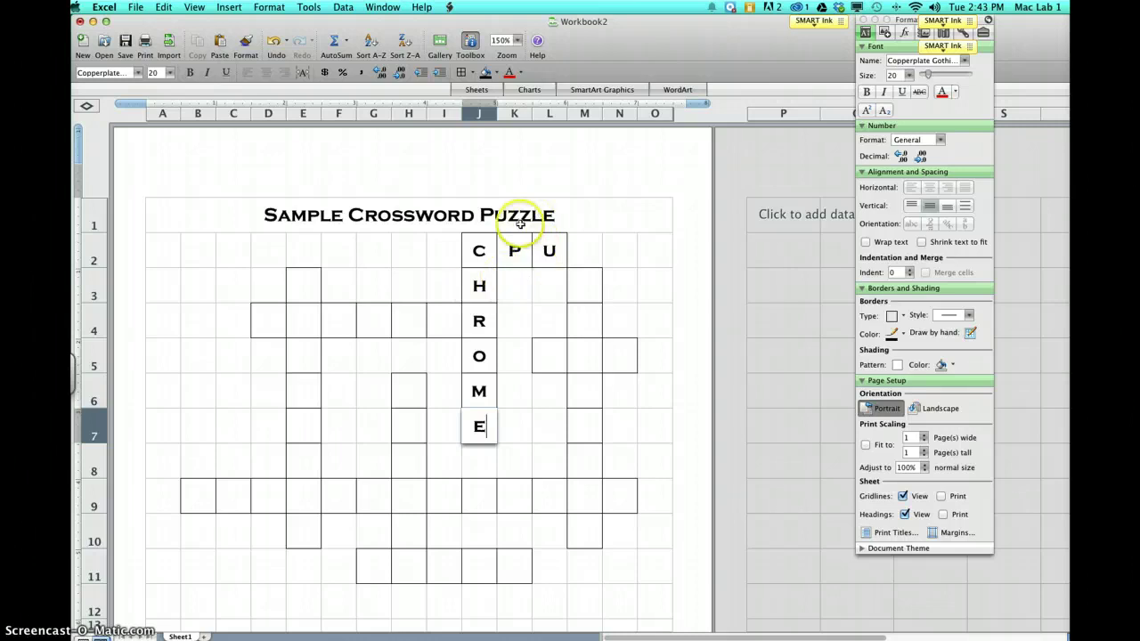
click(276, 318)
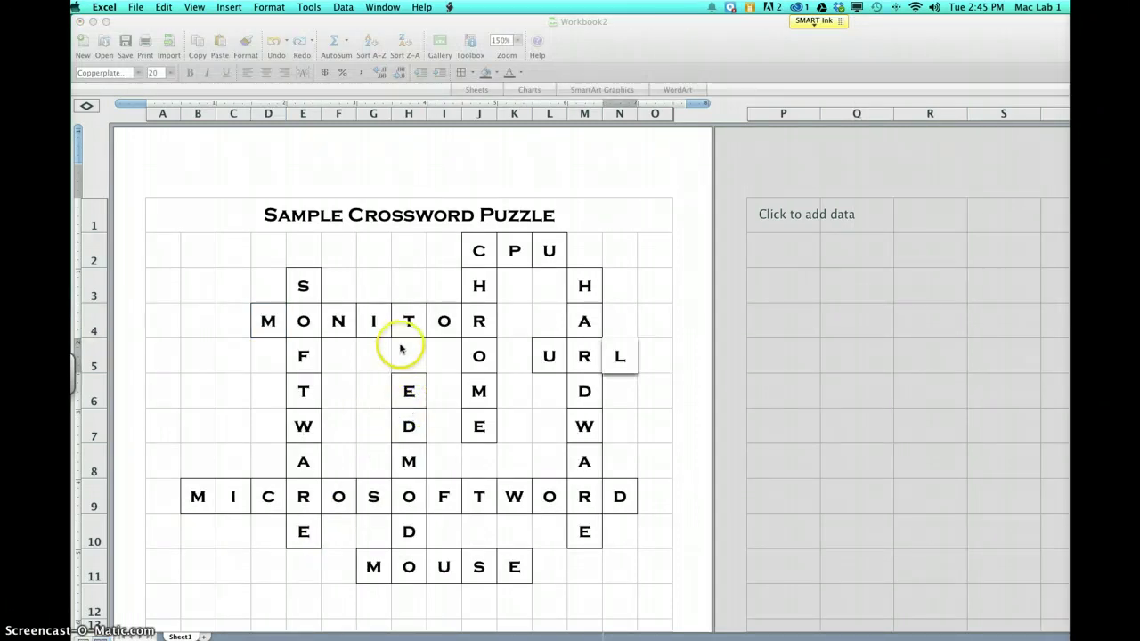
- Draw a small text box over the top-left corner of the C square in J2
click(464, 251)
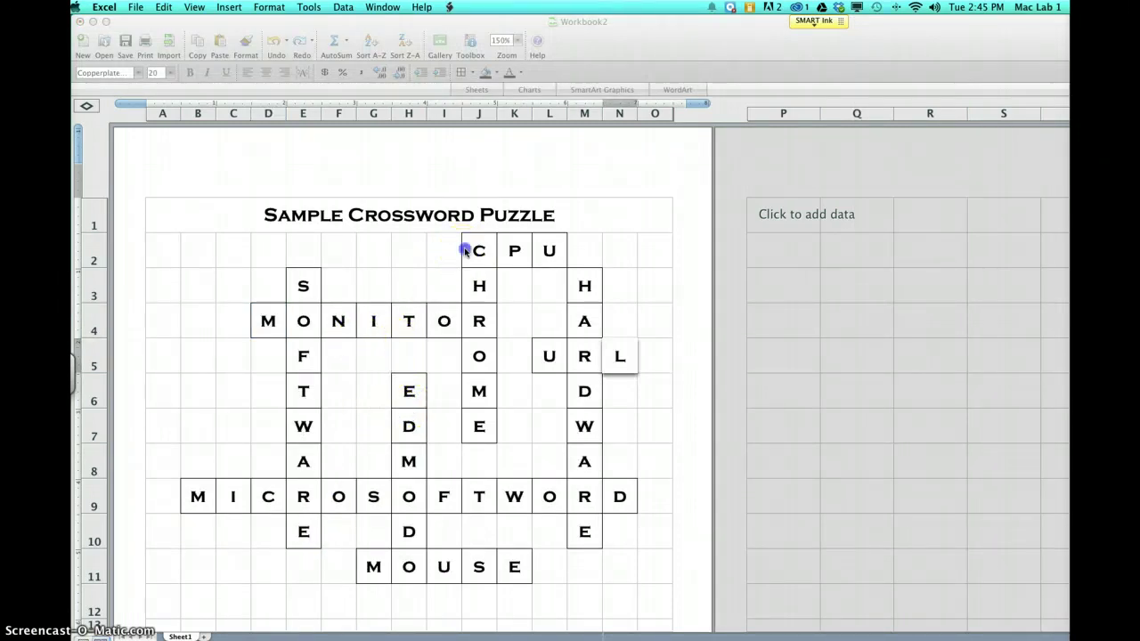
click(476, 248)
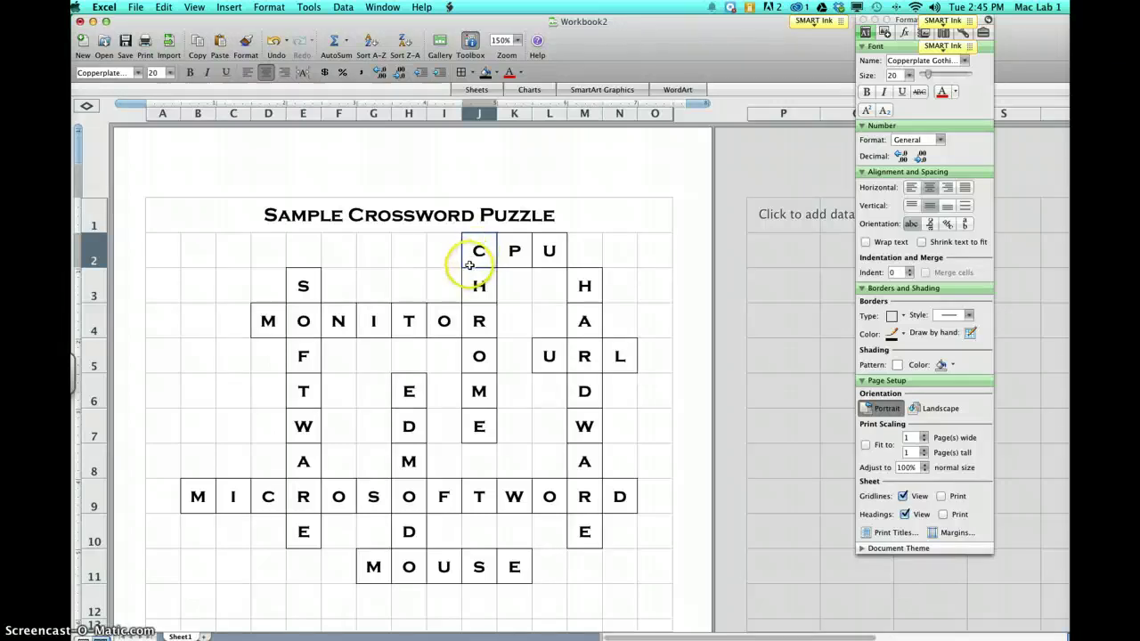
click(229, 7)
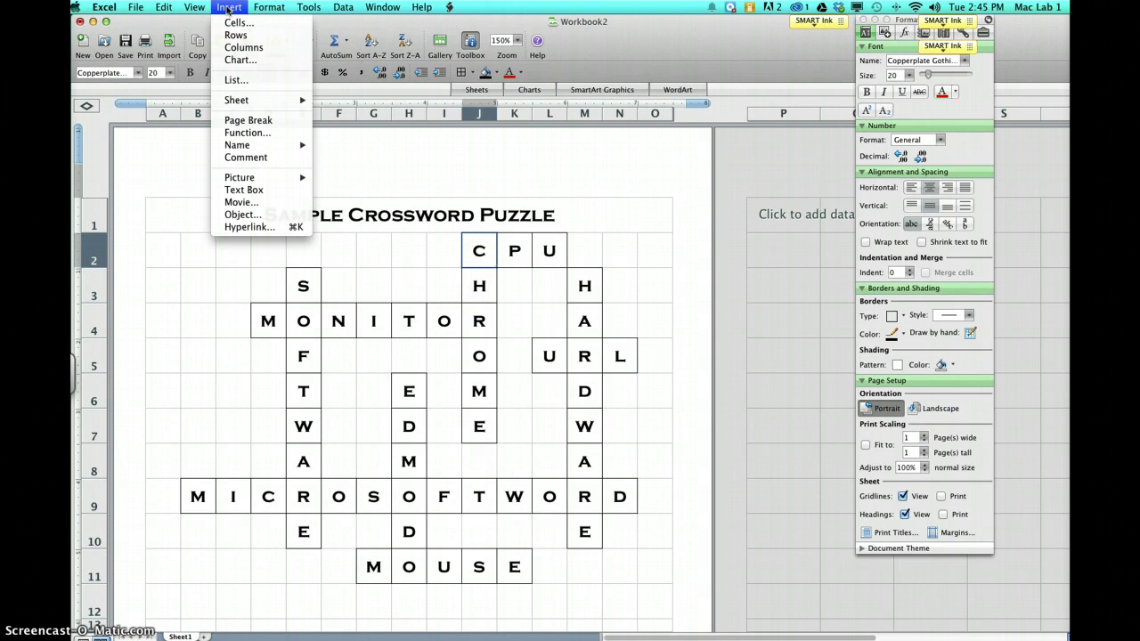
click(267, 192)
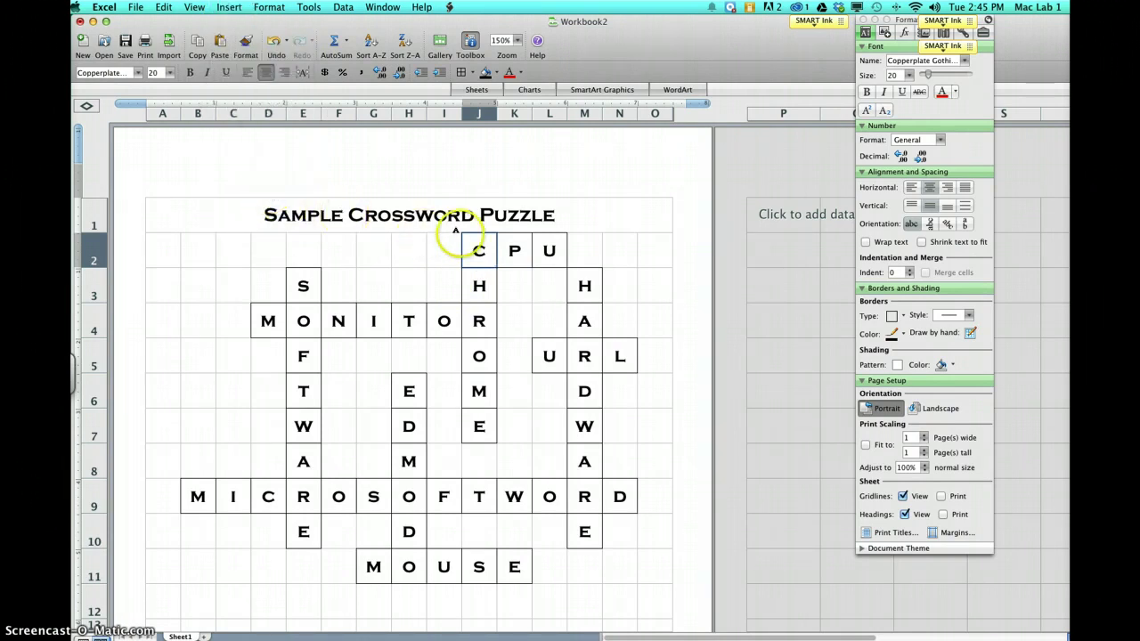
drag(458, 230, 476, 249)
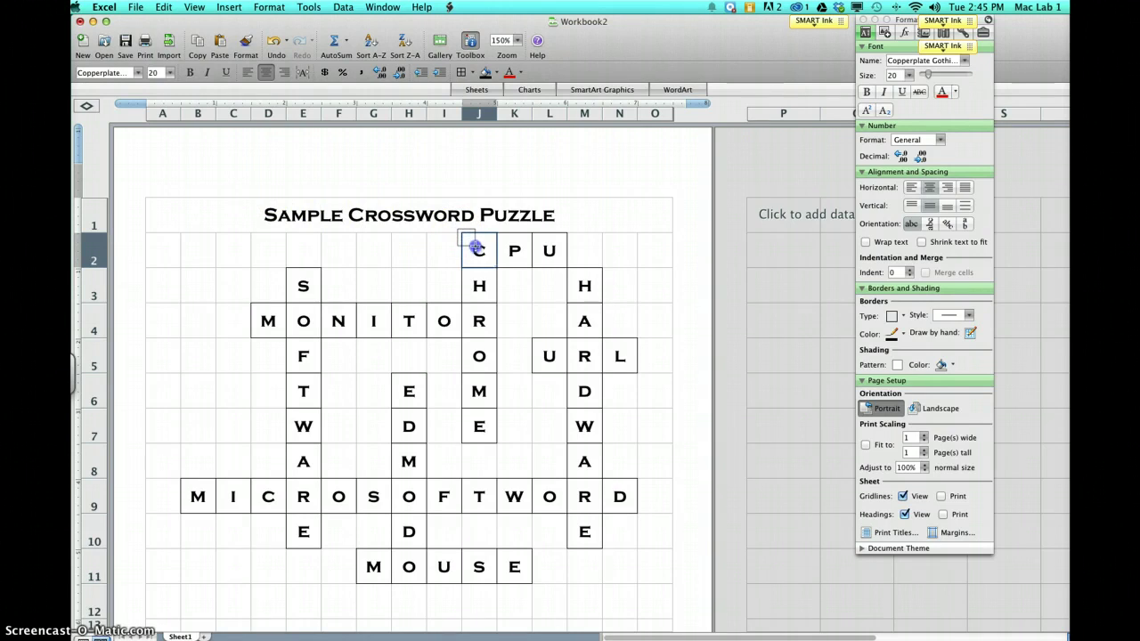
drag(476, 250, 476, 248)
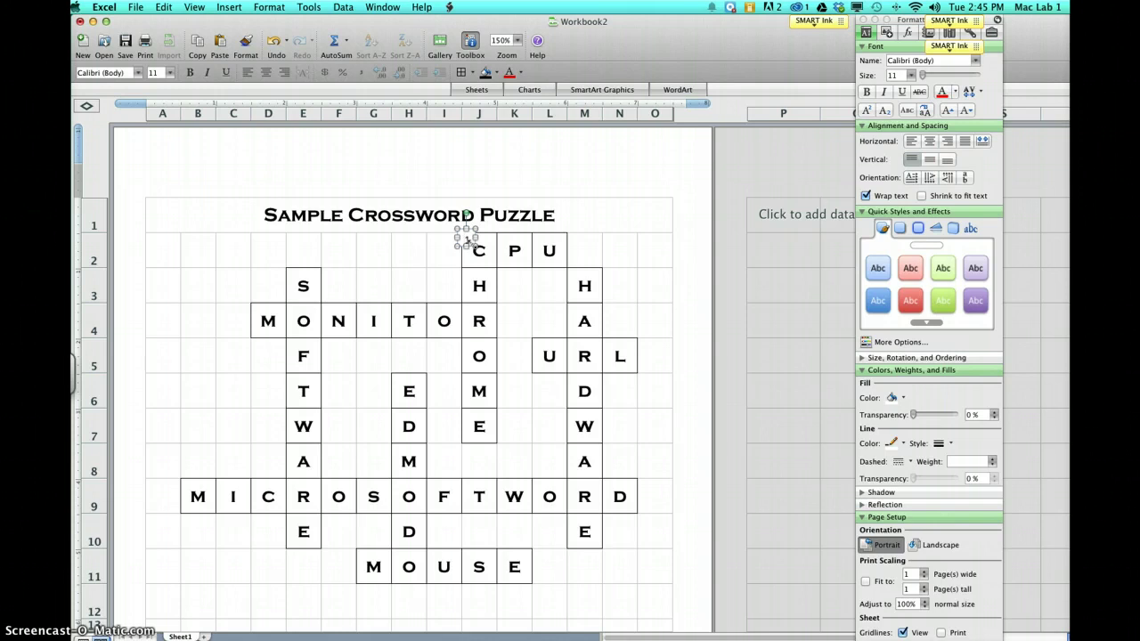
- Type 1 in the corner box and set its fill and line to none
click(467, 240)
text(1)
click(466, 239)
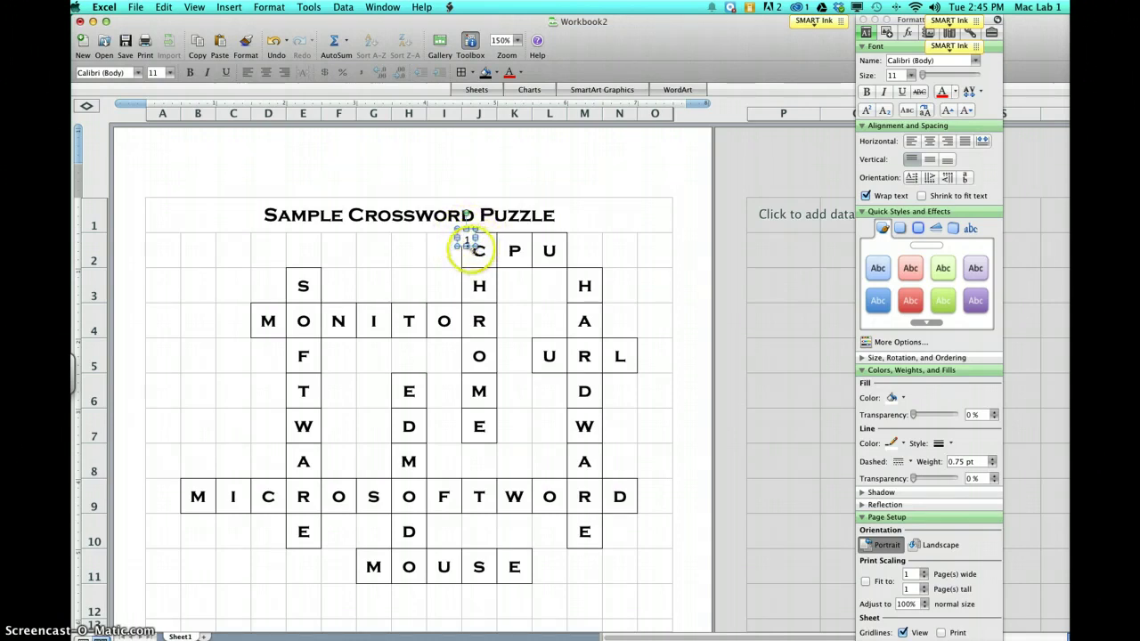
click(902, 398)
click(915, 427)
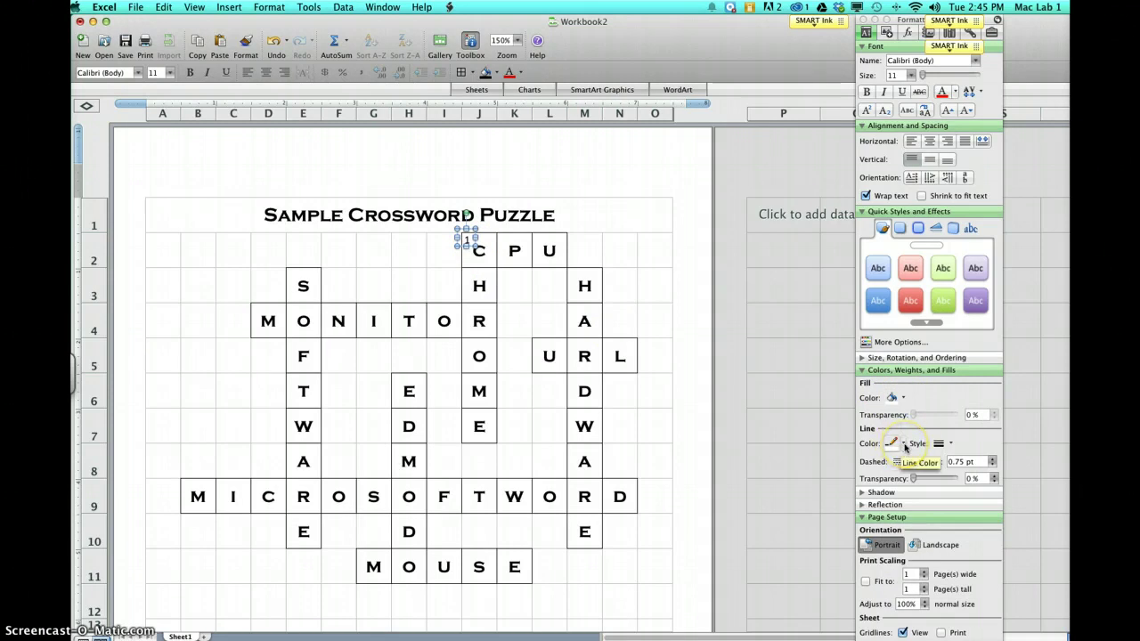
click(903, 445)
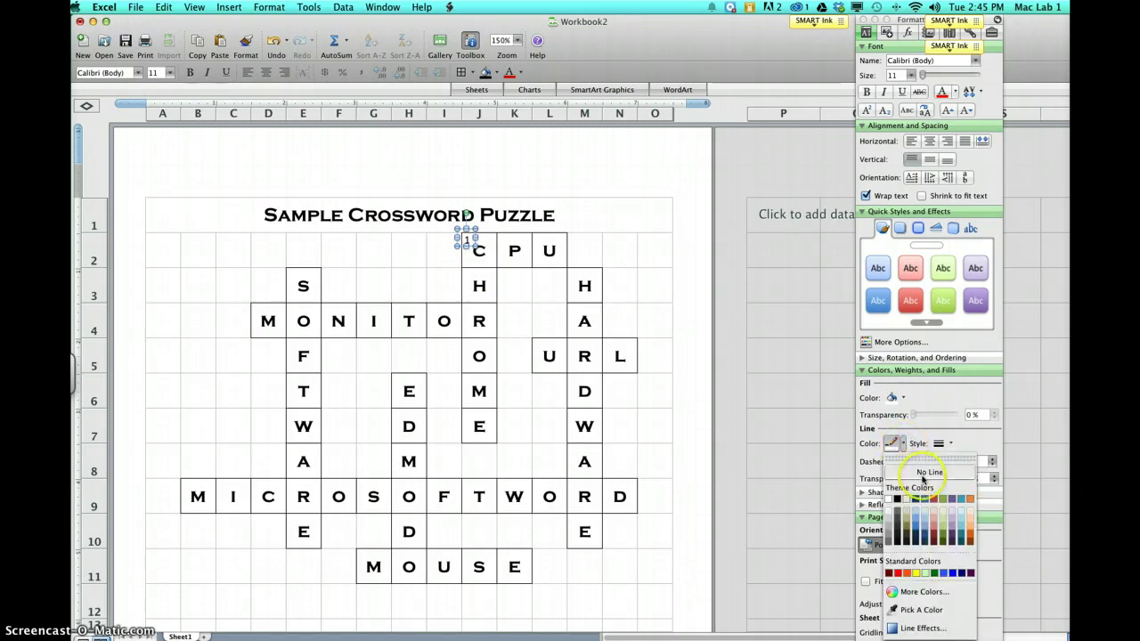
click(924, 474)
click(755, 371)
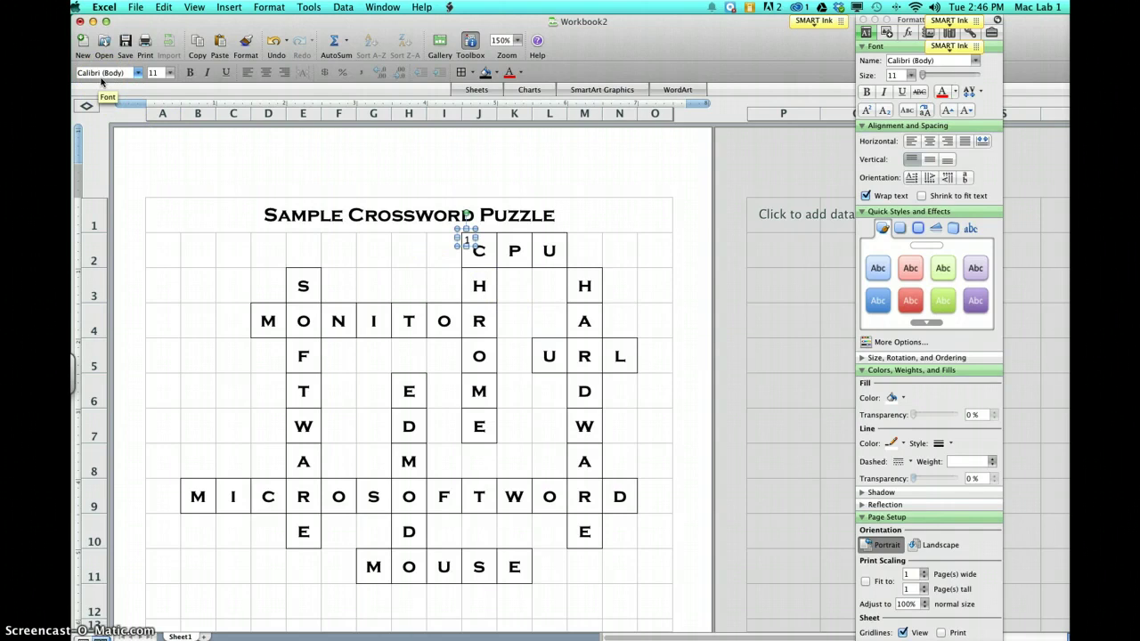
- Make clue number 1 size 8 and bold, nudge it left, and paste a copy
click(170, 73)
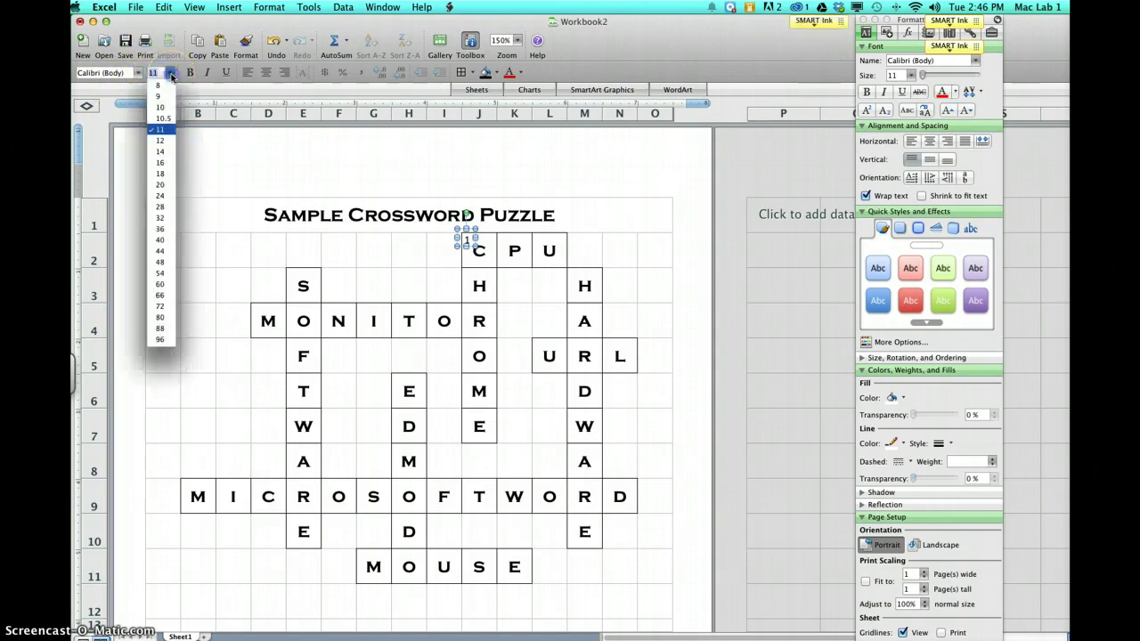
click(161, 86)
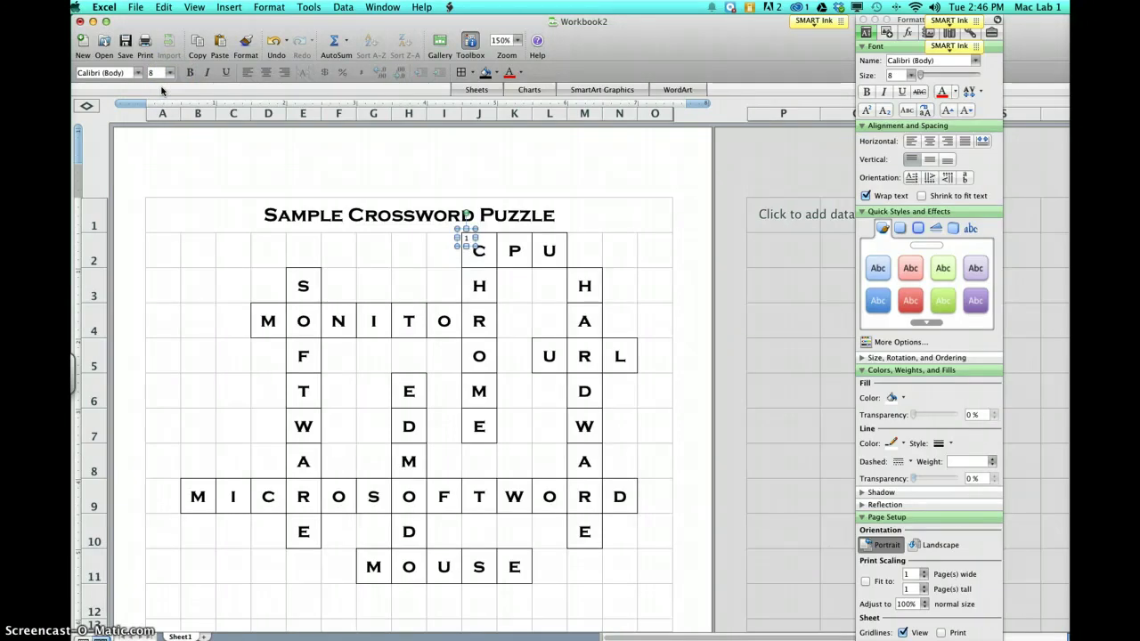
click(198, 42)
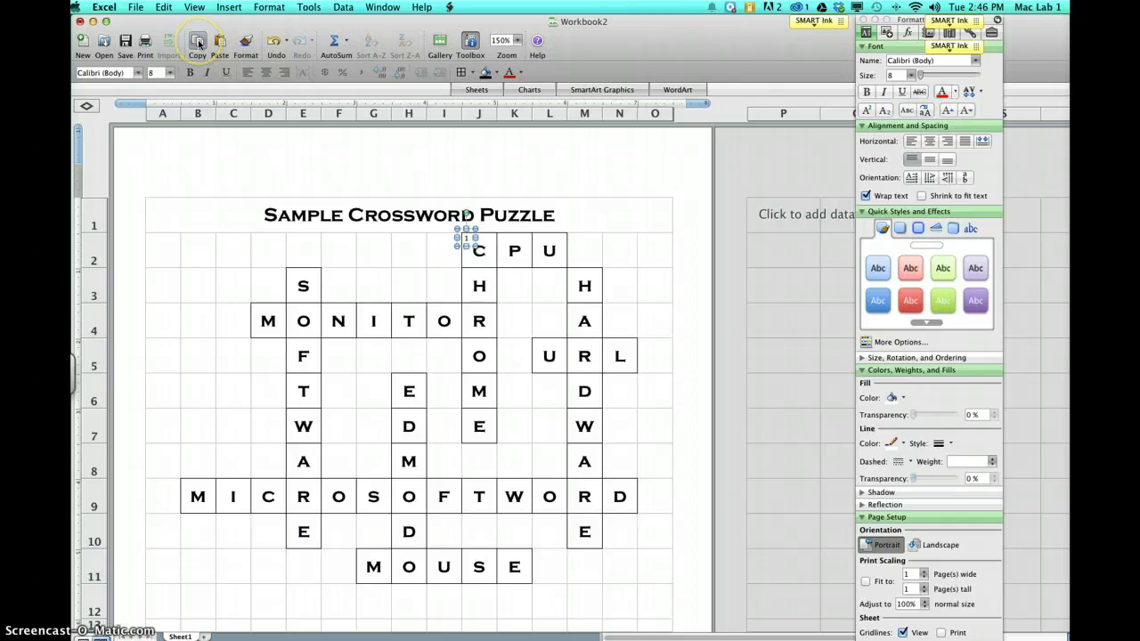
click(427, 160)
click(465, 233)
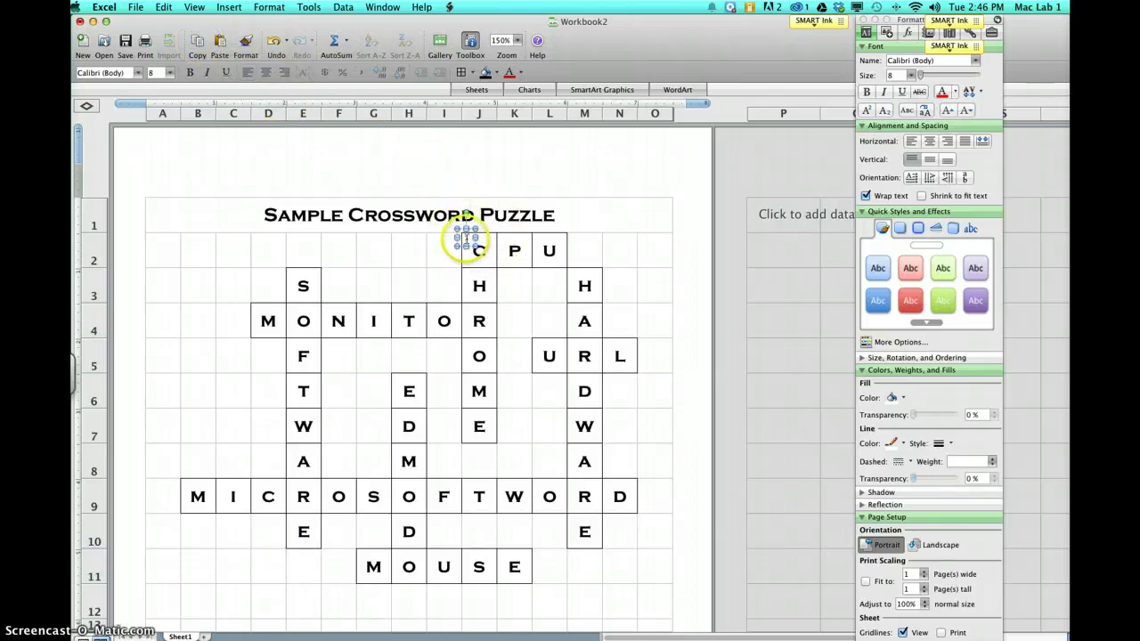
drag(454, 236, 440, 277)
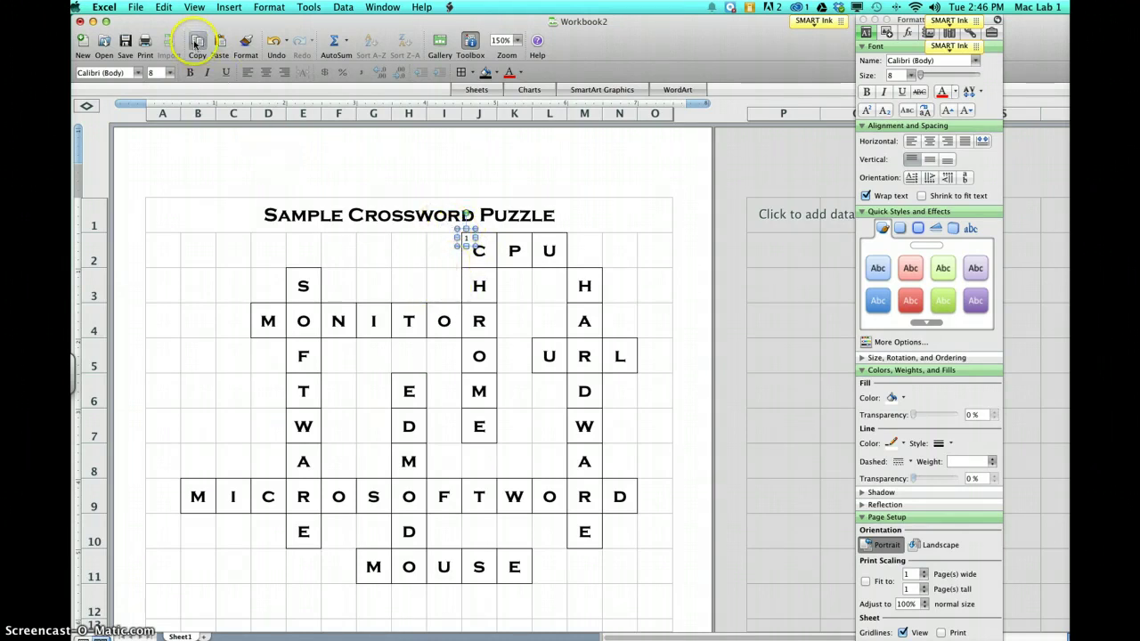
click(188, 72)
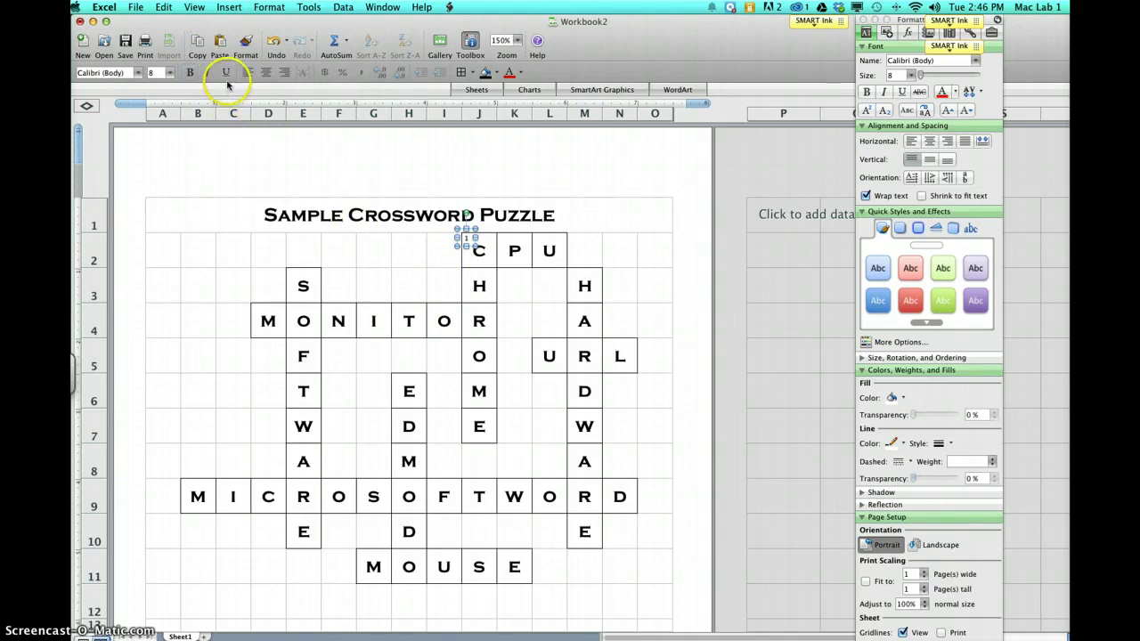
click(220, 40)
- Move the pasted number box onto the S square in E3 and change it to 2
drag(471, 237, 286, 263)
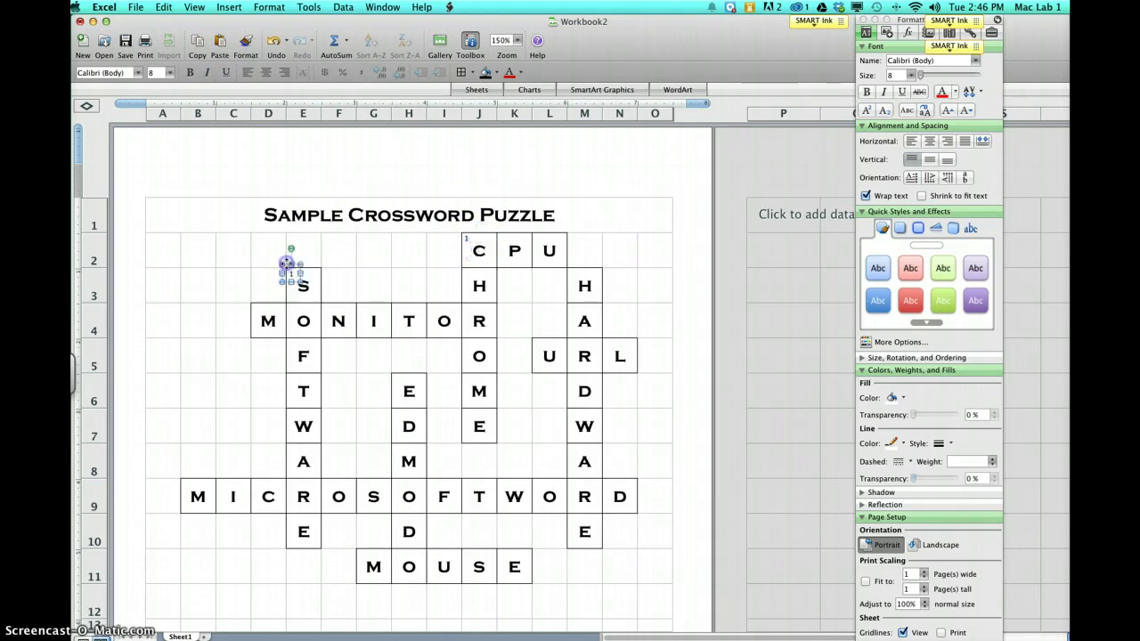
click(288, 264)
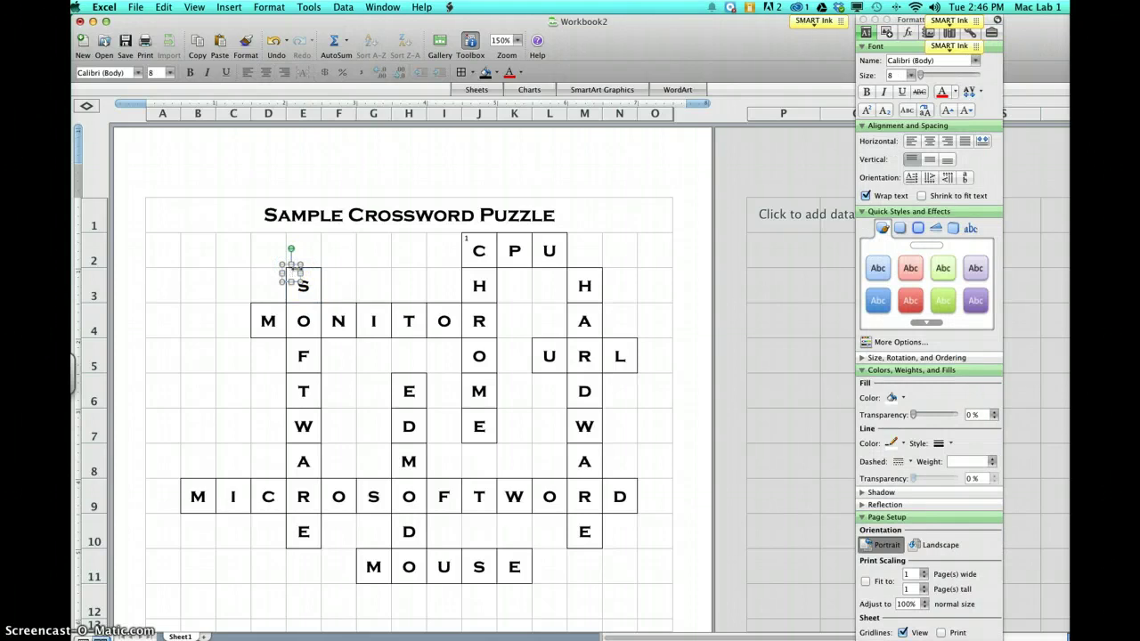
click(294, 264)
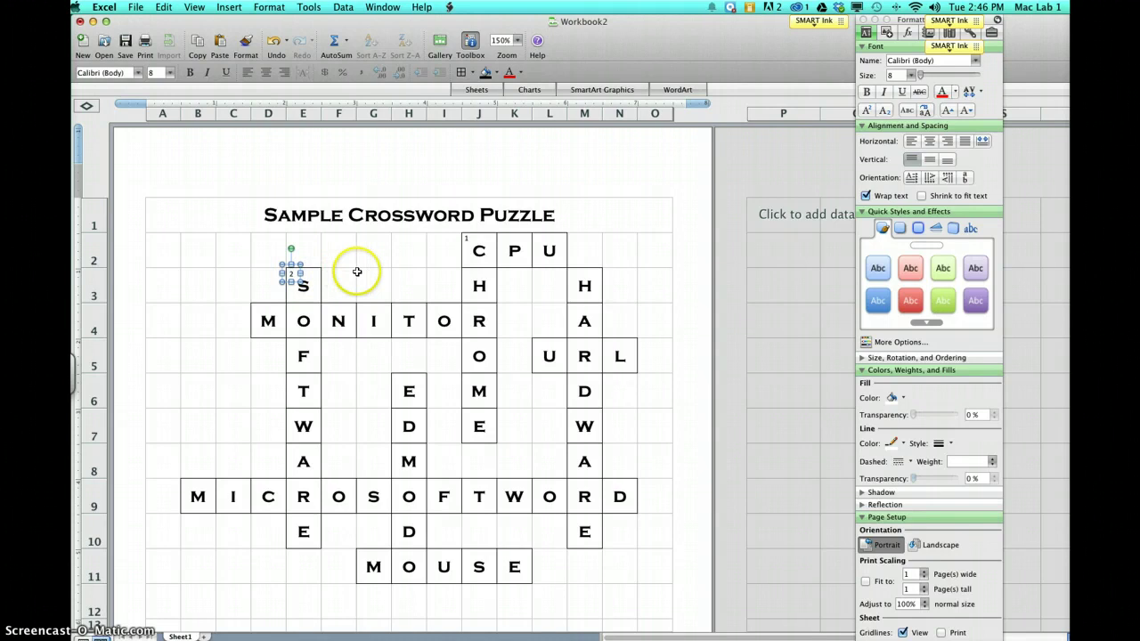
- Place another copy of the number box on the H square in M3, reading 3
click(197, 42)
click(220, 48)
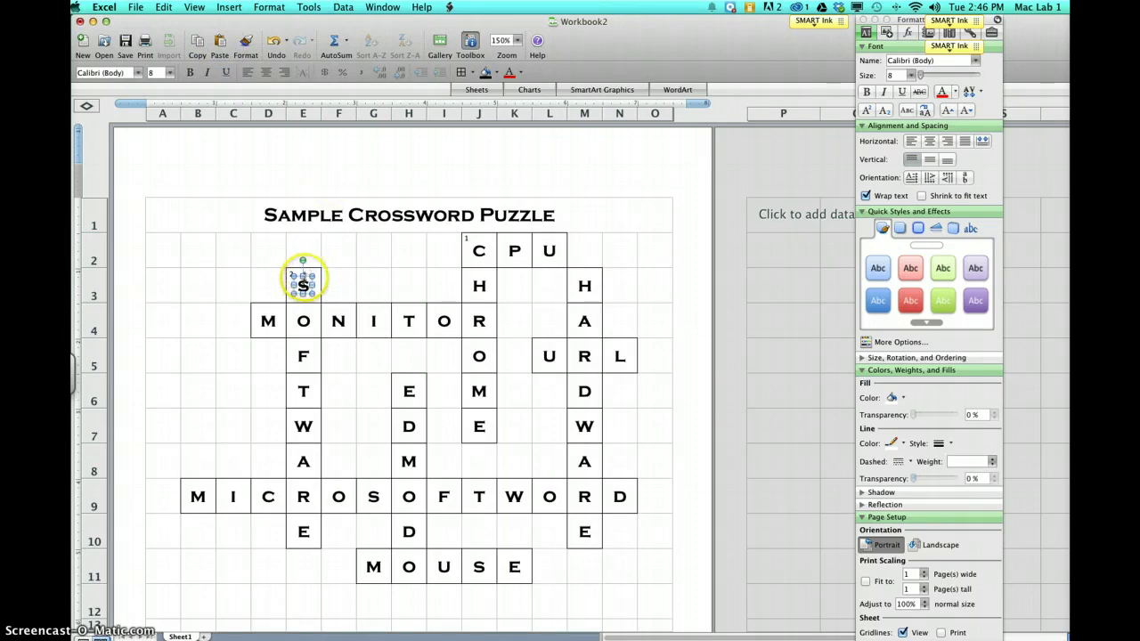
mouse_move(319, 283)
mouse_down()
mouse_move(363, 280)
mouse_move(329, 278)
mouse_up()
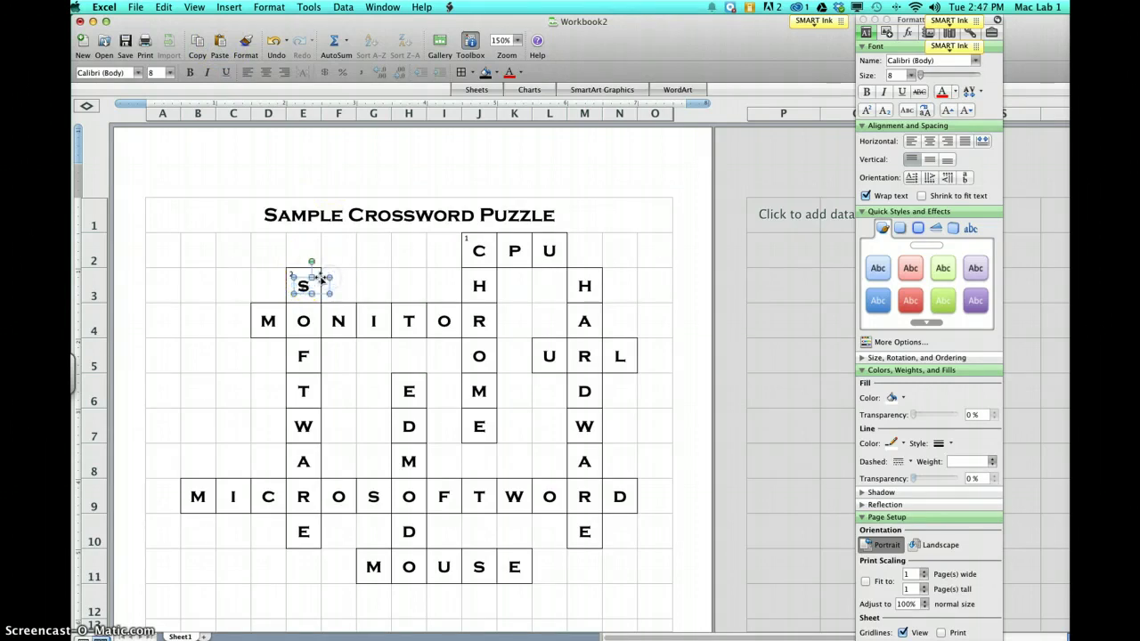
click(277, 47)
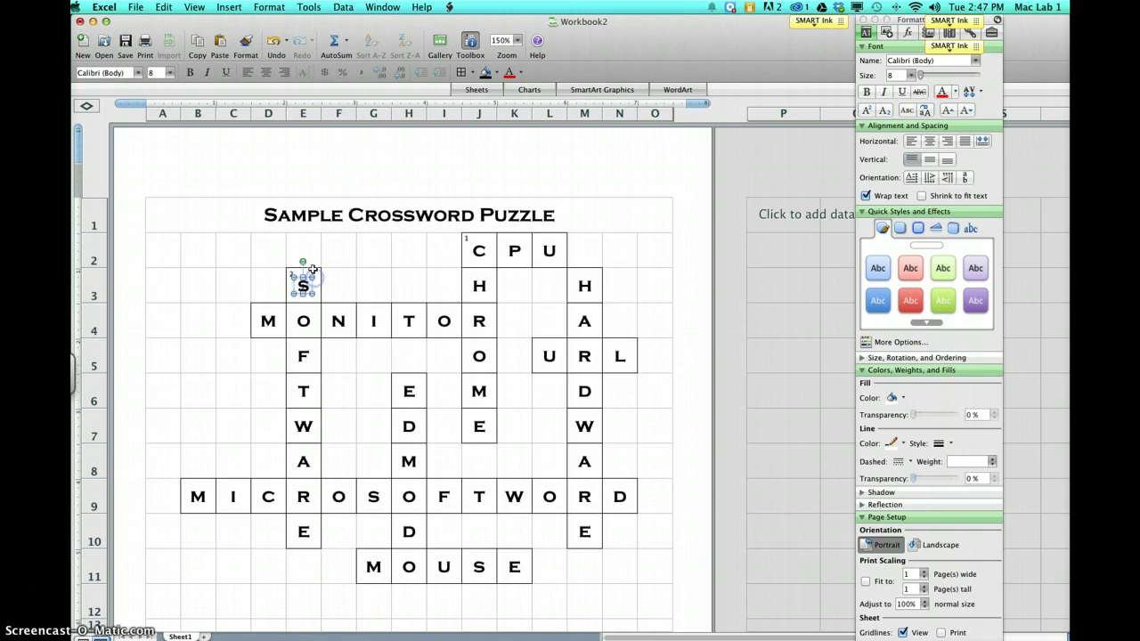
click(302, 278)
click(303, 279)
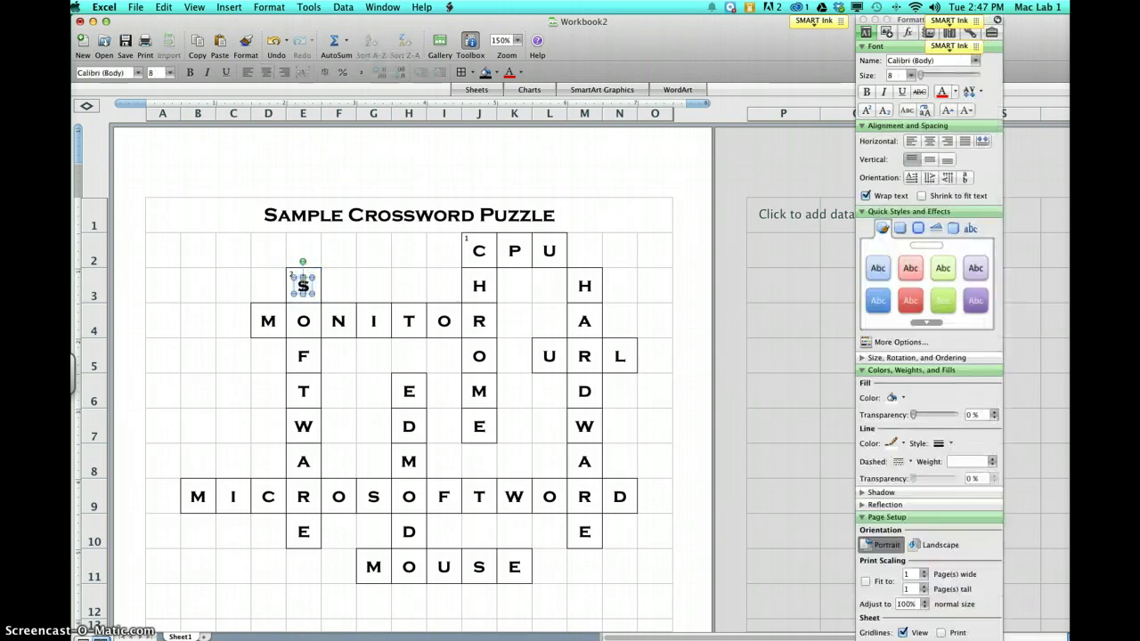
drag(302, 285, 568, 271)
click(570, 272)
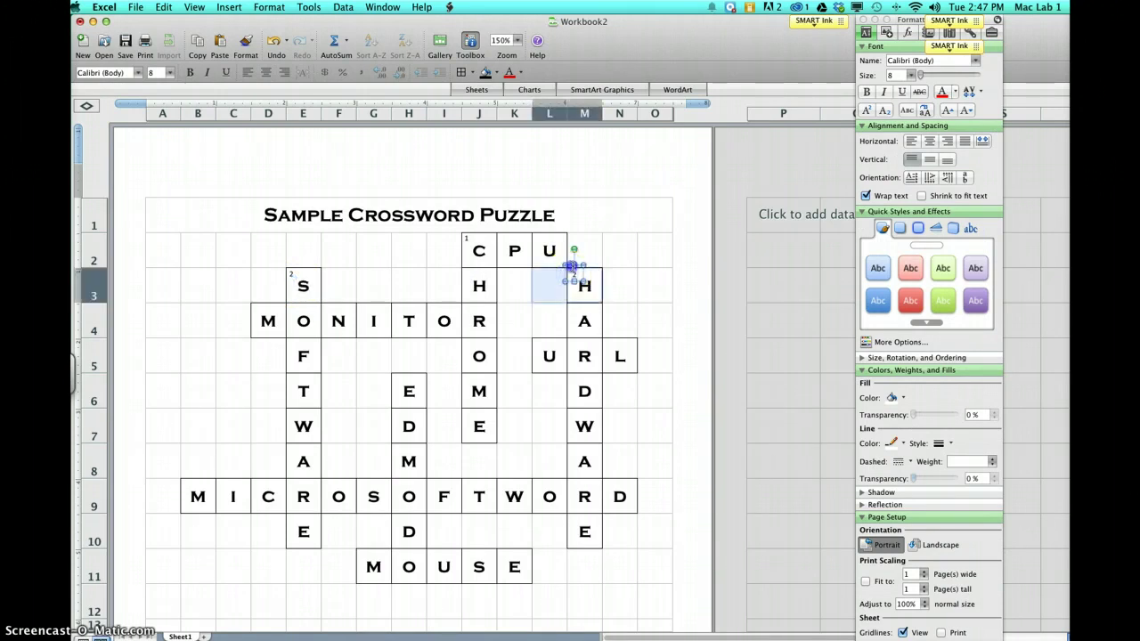
click(568, 271)
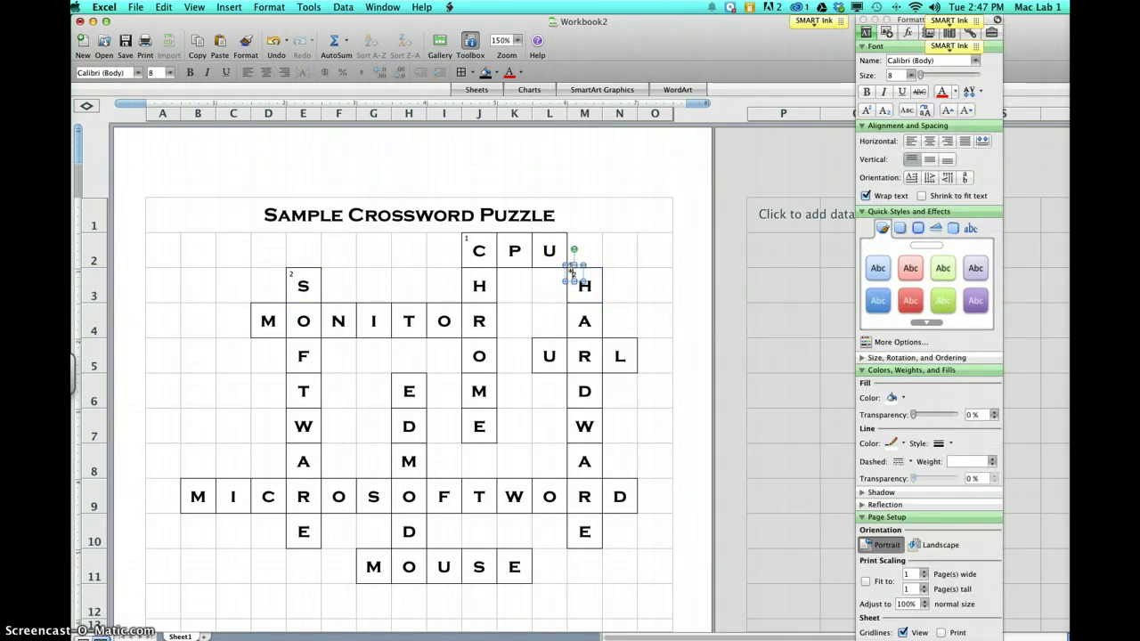
click(571, 270)
click(570, 276)
click(568, 276)
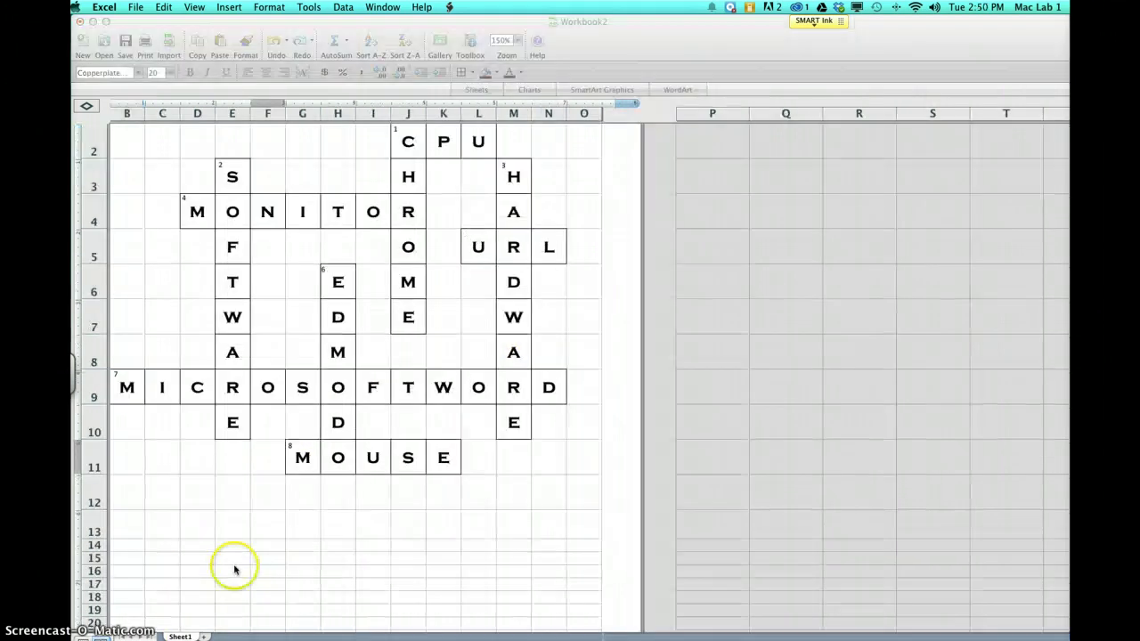
- Scroll the sheet to bring the empty rows below the crossword into view
scroll(231, 567, right, 2)
scroll(234, 567, left, 3)
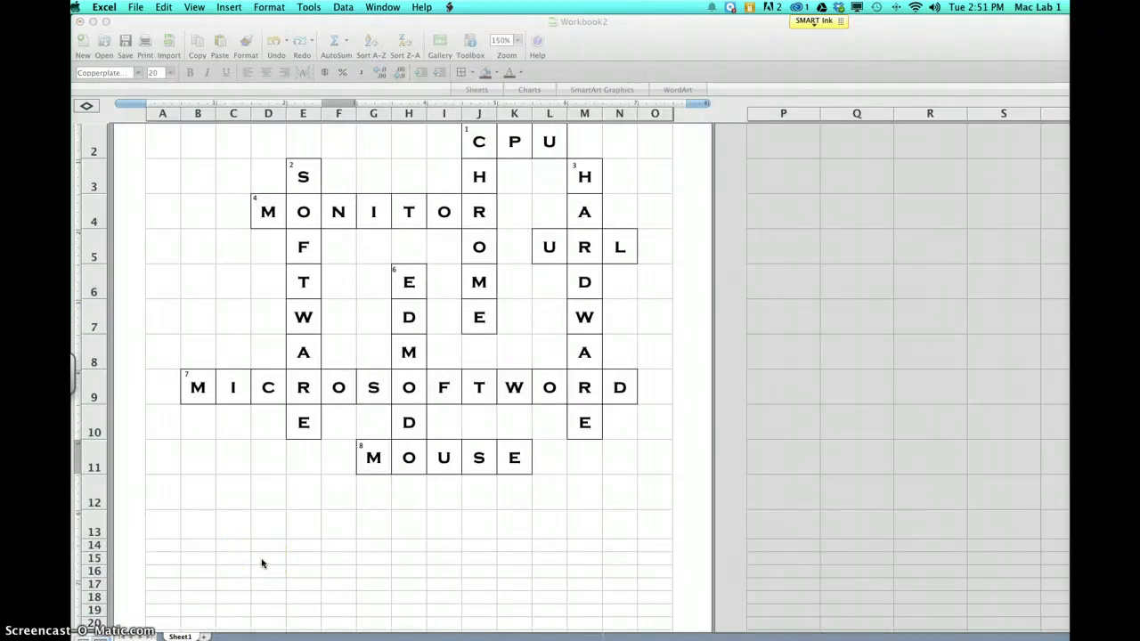
scroll(227, 539, up, 3)
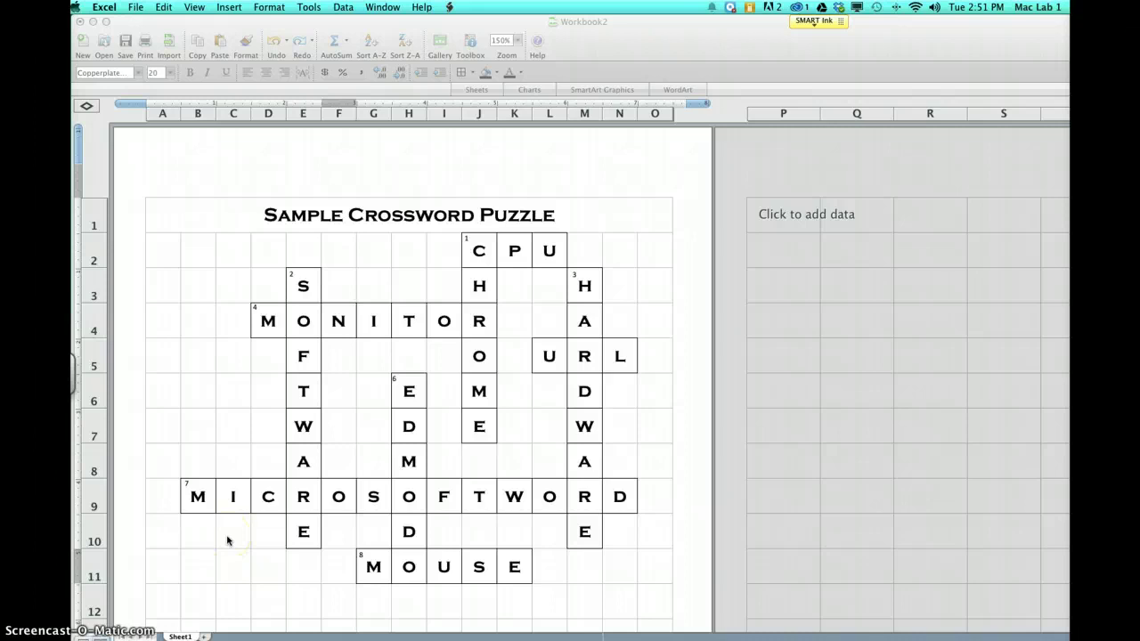
scroll(227, 539, down, 5)
scroll(227, 539, up, 1)
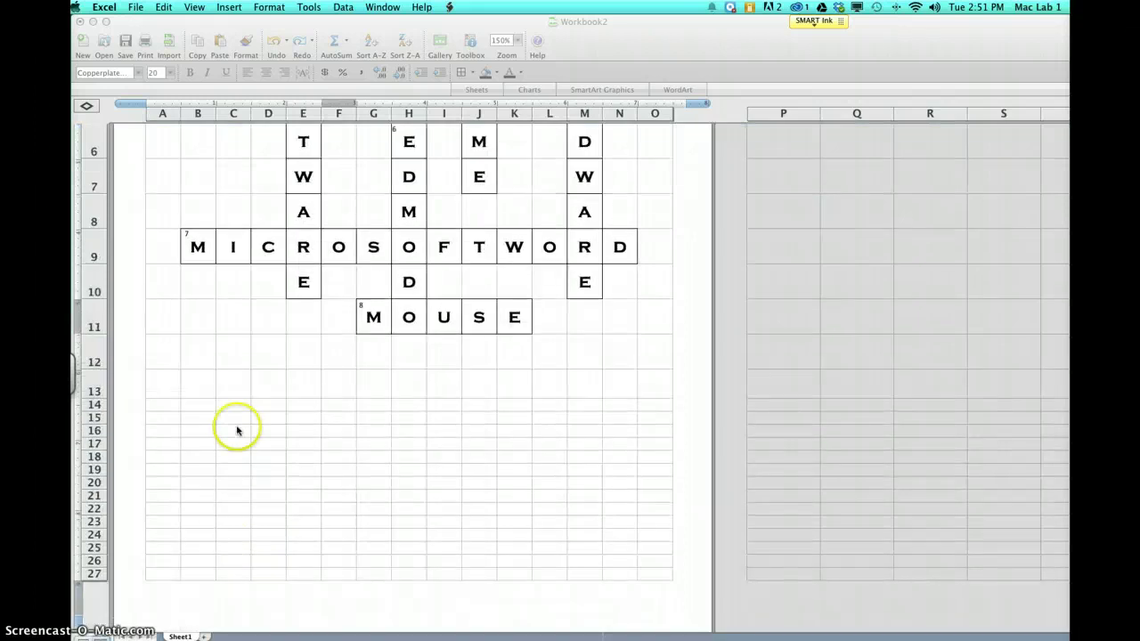
- Merge B13:G13 into one cell and type the heading 'Across:'
click(201, 391)
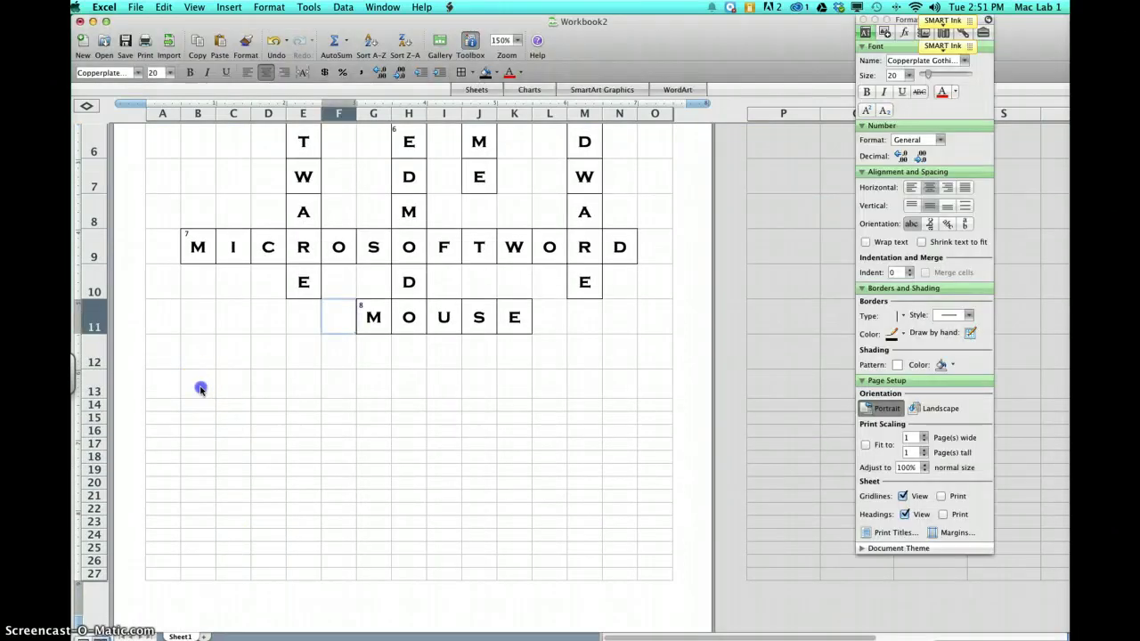
drag(200, 385, 363, 389)
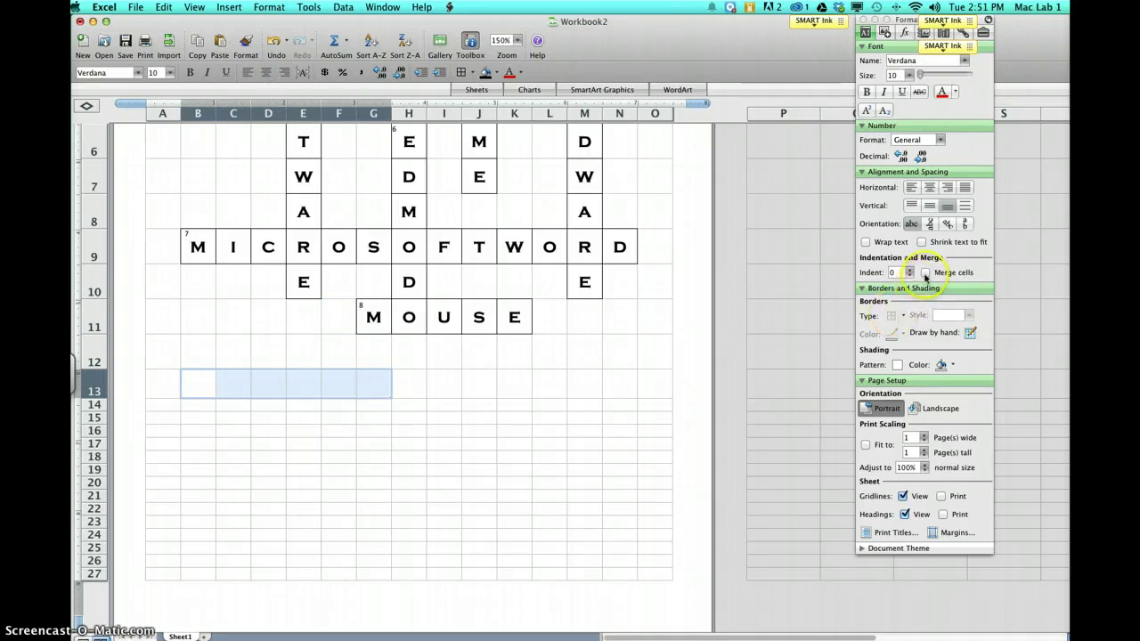
click(925, 274)
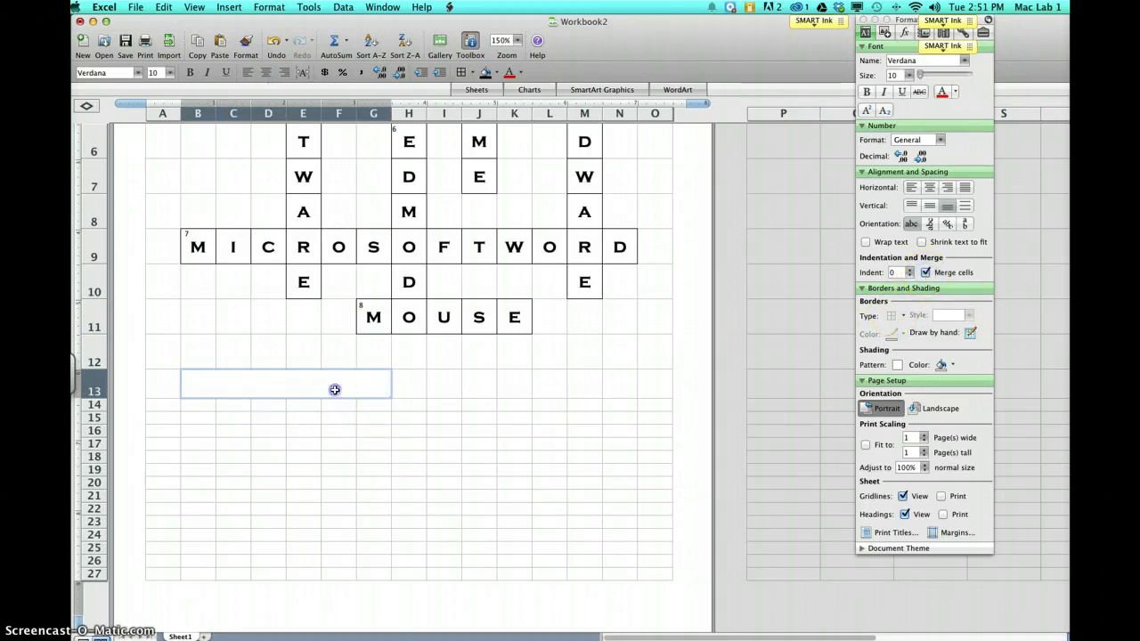
text(Across)
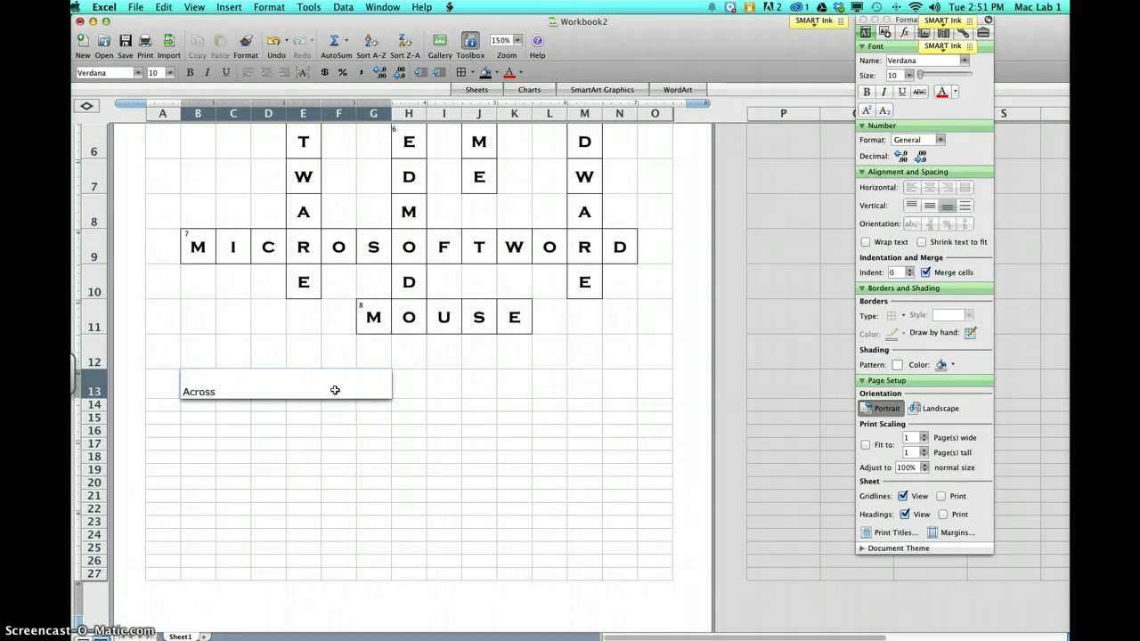
text(:)
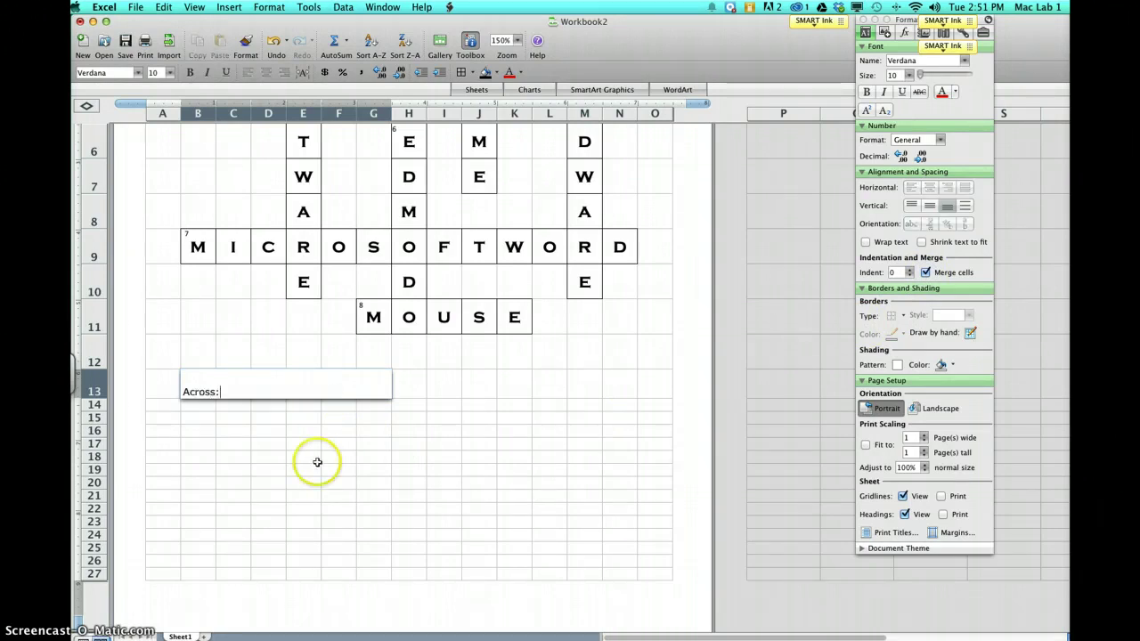
click(265, 427)
click(220, 393)
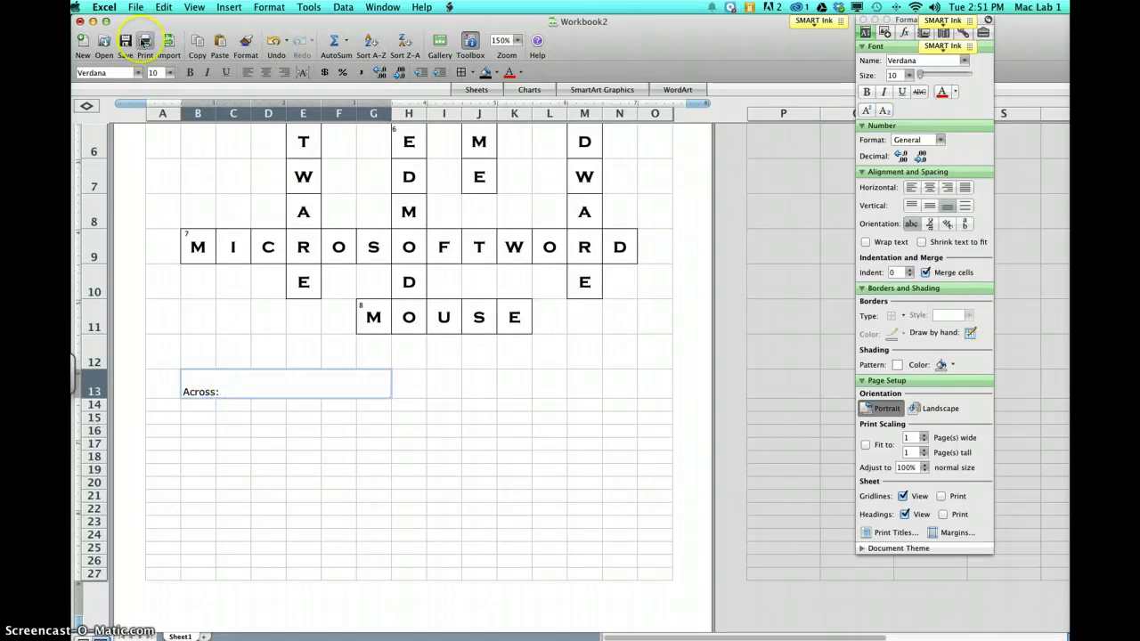
- Set the Across: heading to Arial, size 16
click(138, 72)
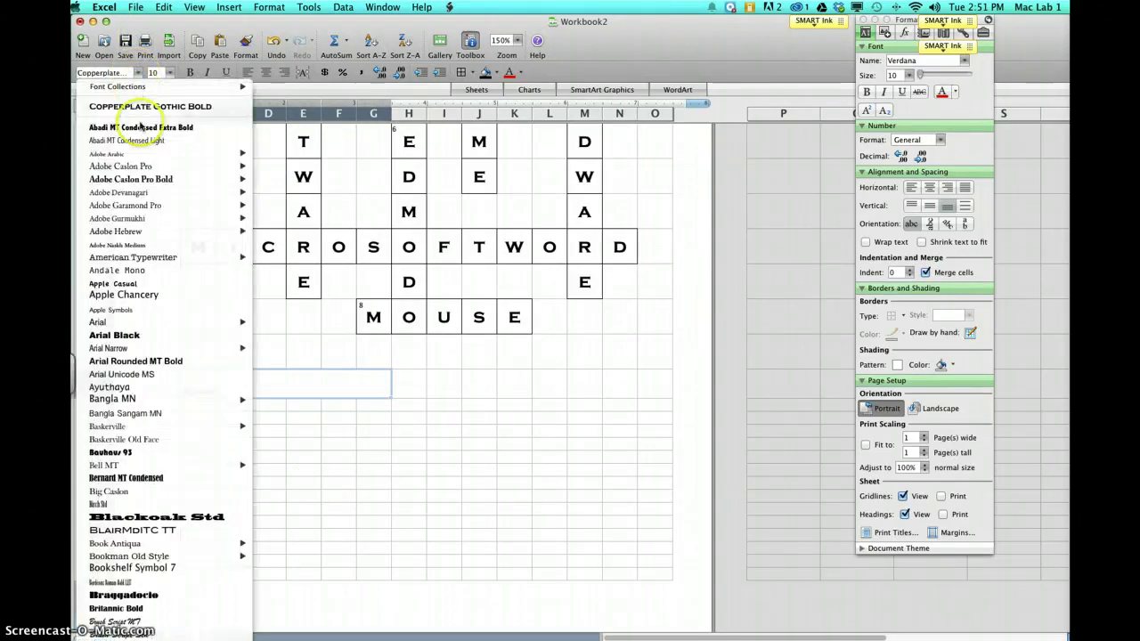
click(122, 322)
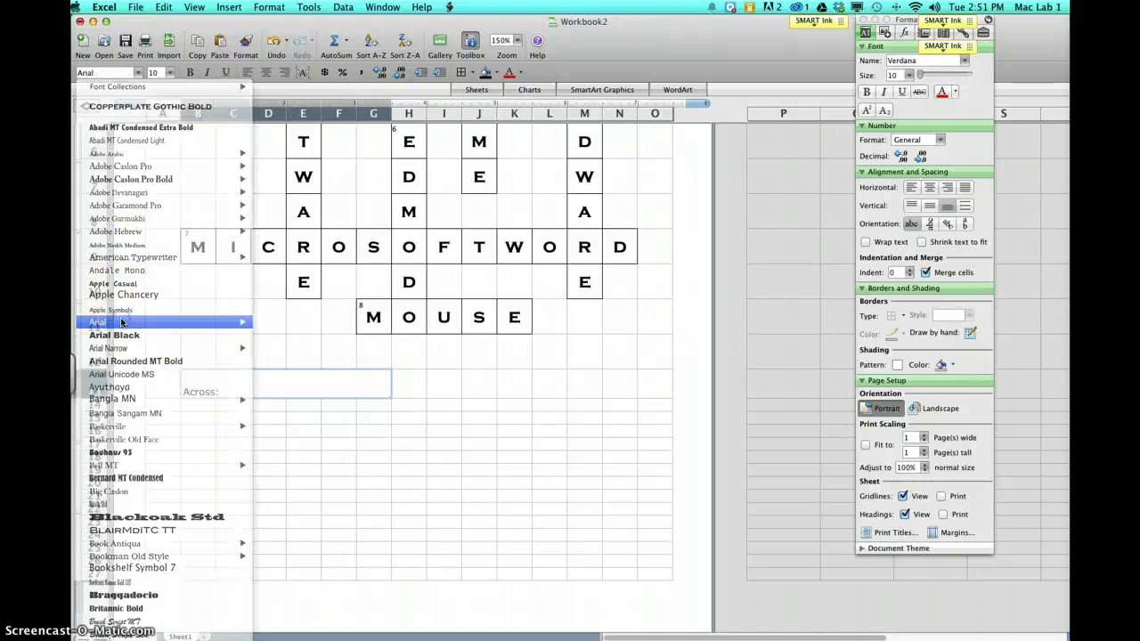
click(168, 72)
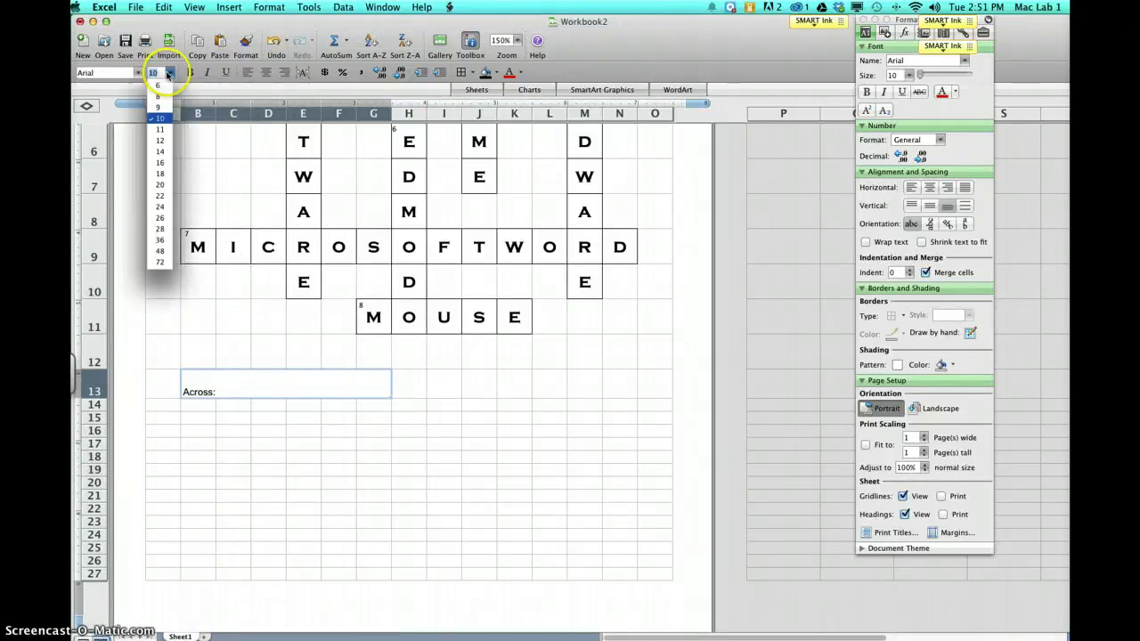
click(159, 163)
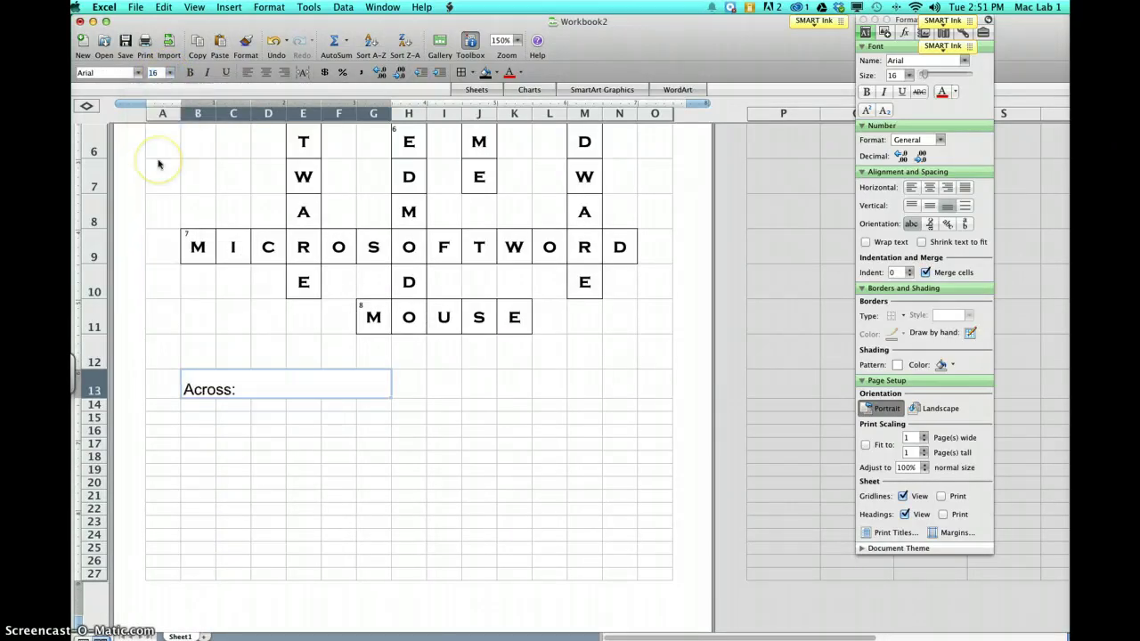
click(302, 455)
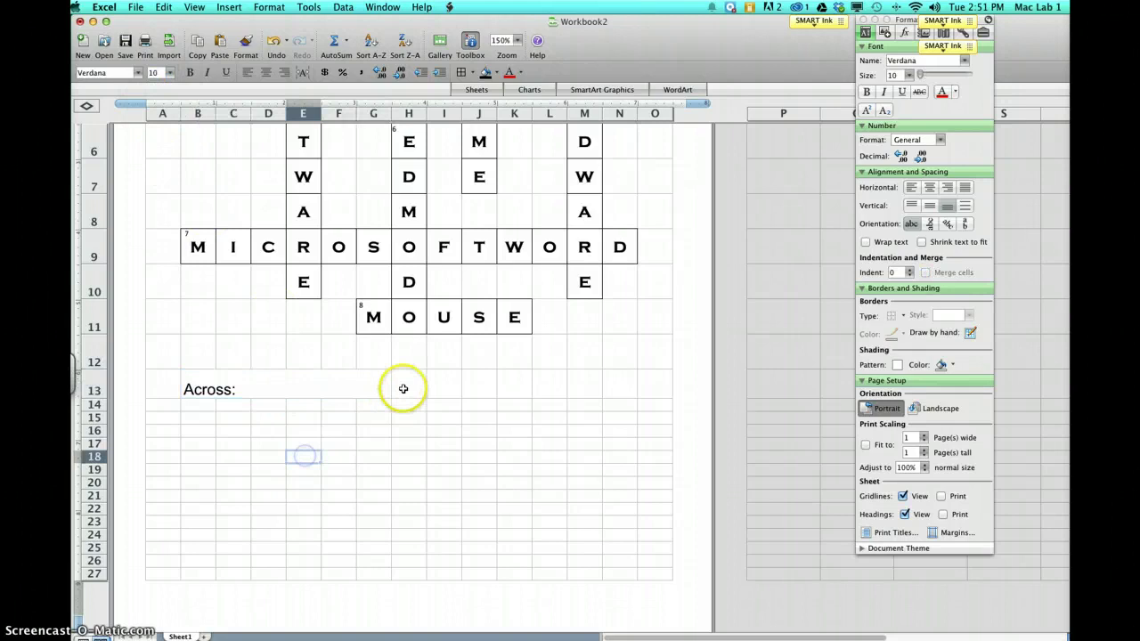
drag(444, 386, 621, 388)
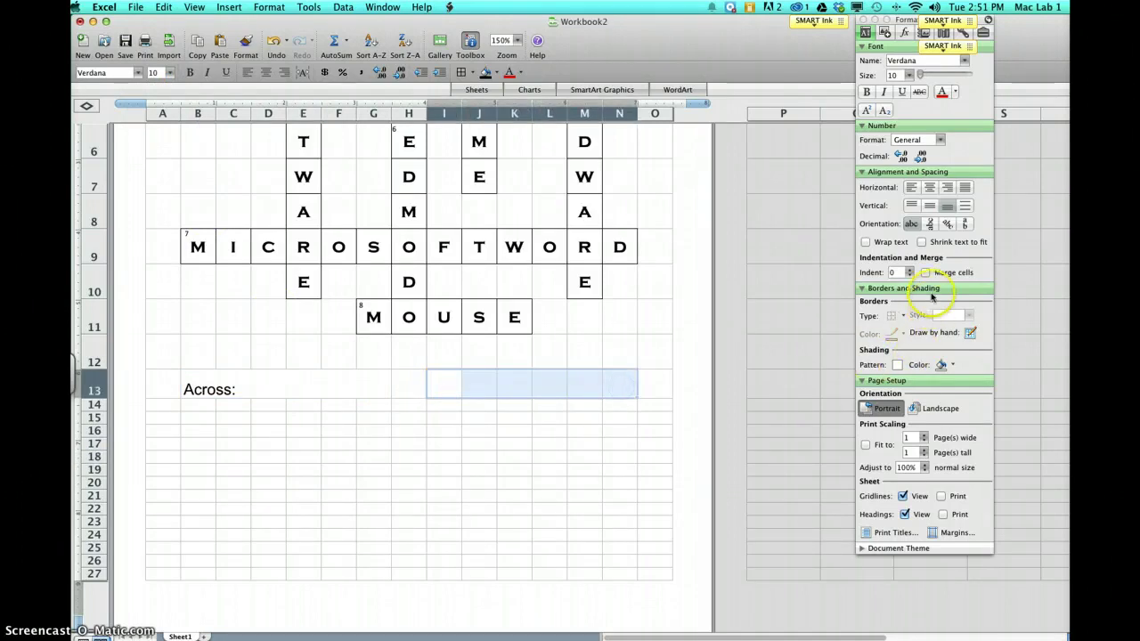
- Merge I13:N13 into one cell and type the heading 'Down:'
click(925, 272)
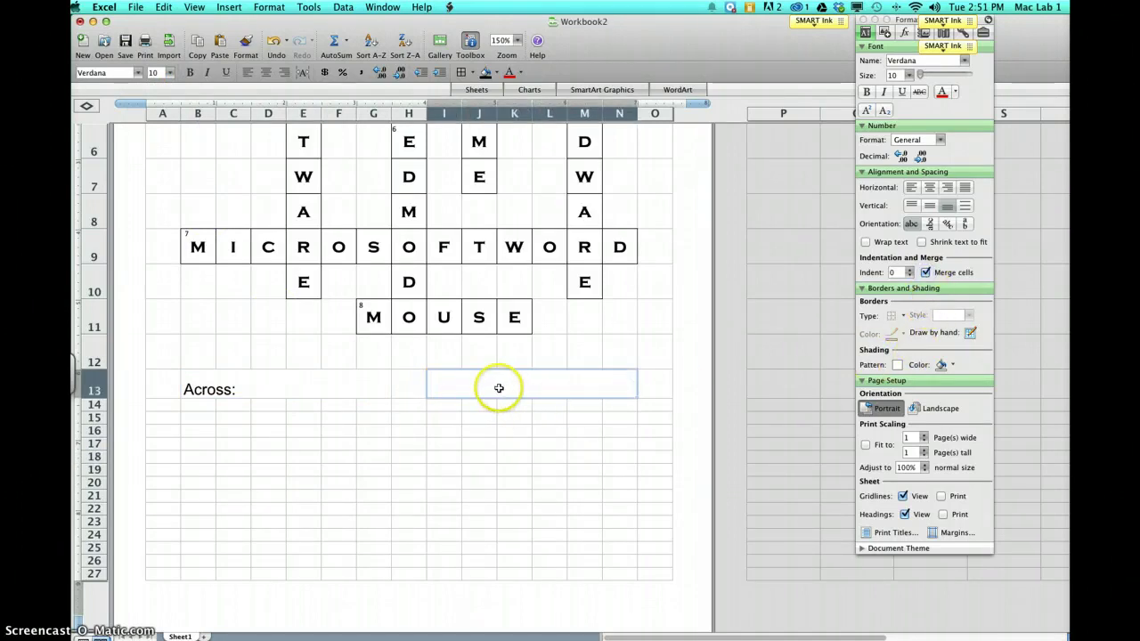
text(Down)
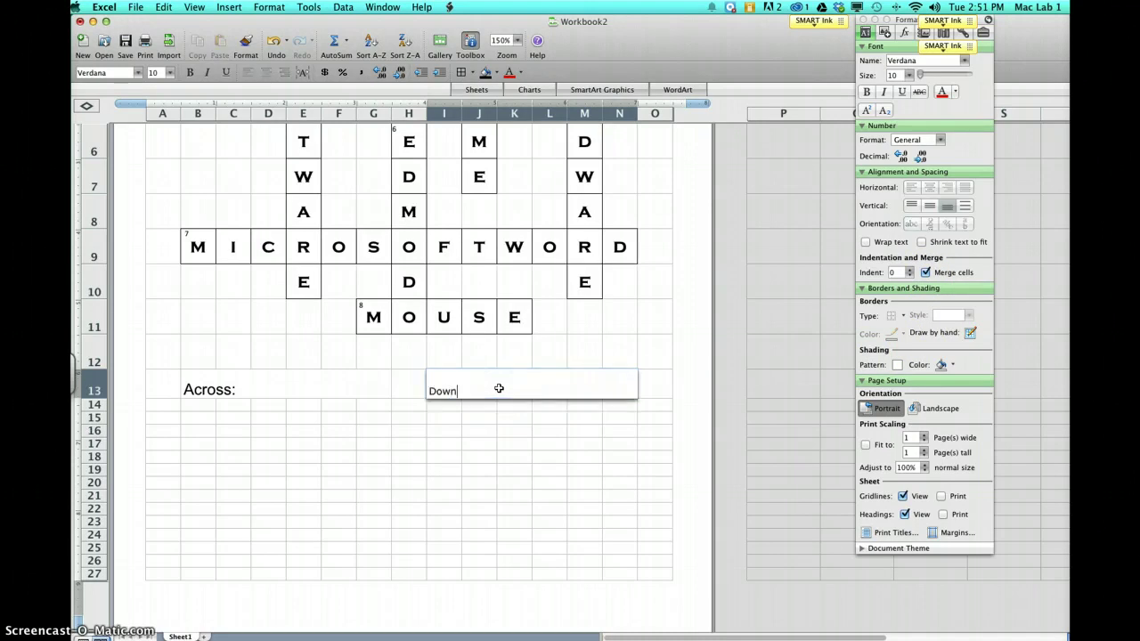
text(:)
key(Return)
click(456, 389)
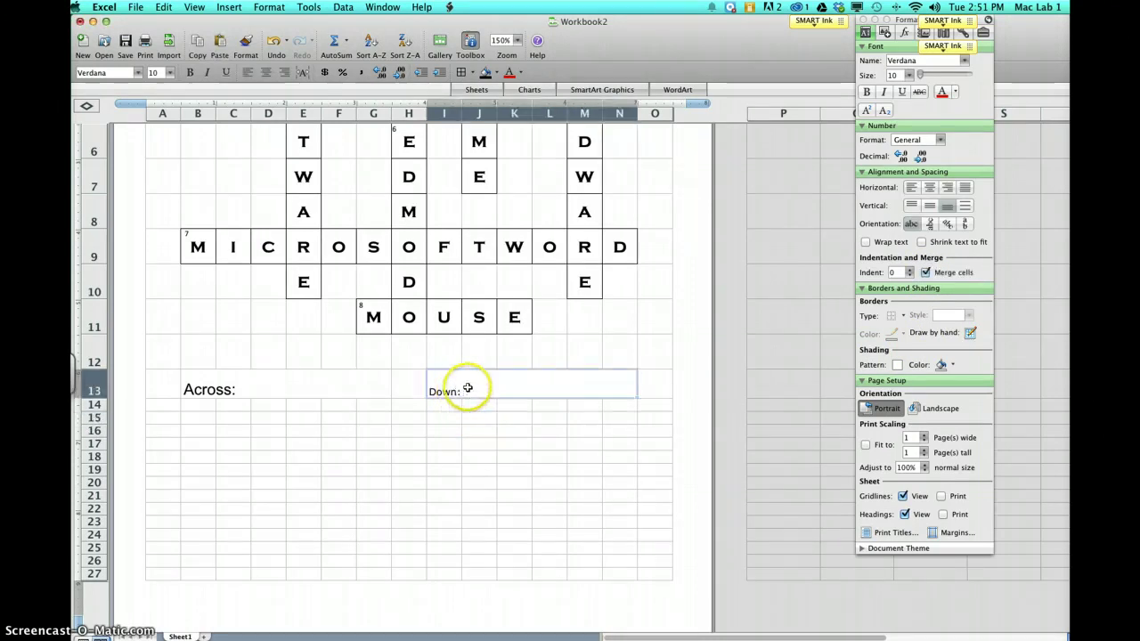
- Set the Down: heading to Arial, size 16, matching Across:
click(138, 72)
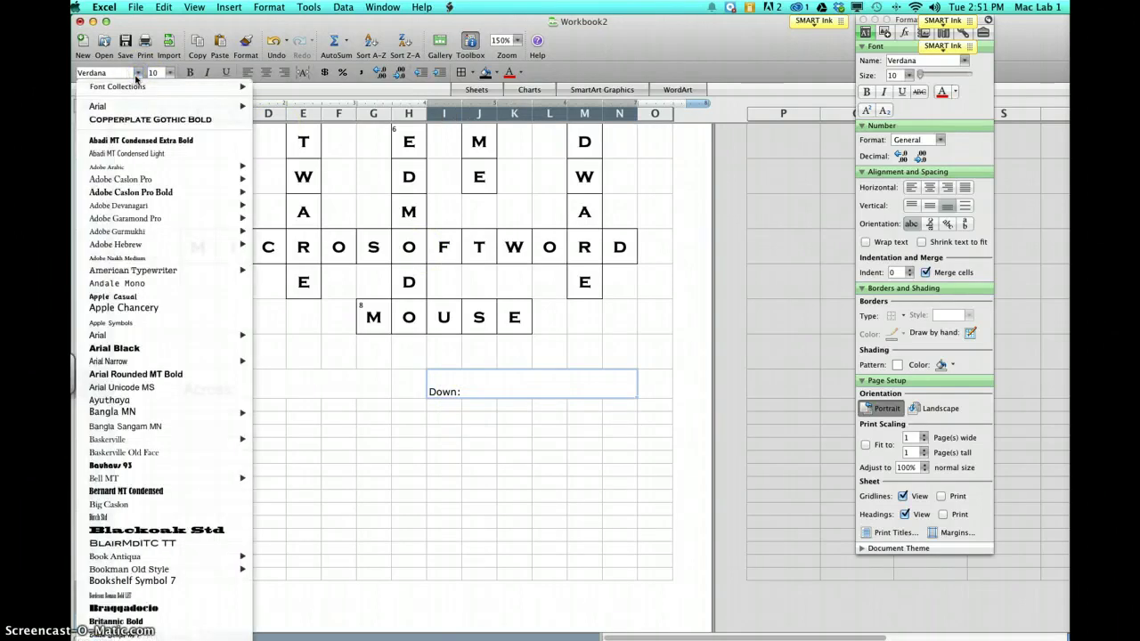
click(126, 106)
click(155, 73)
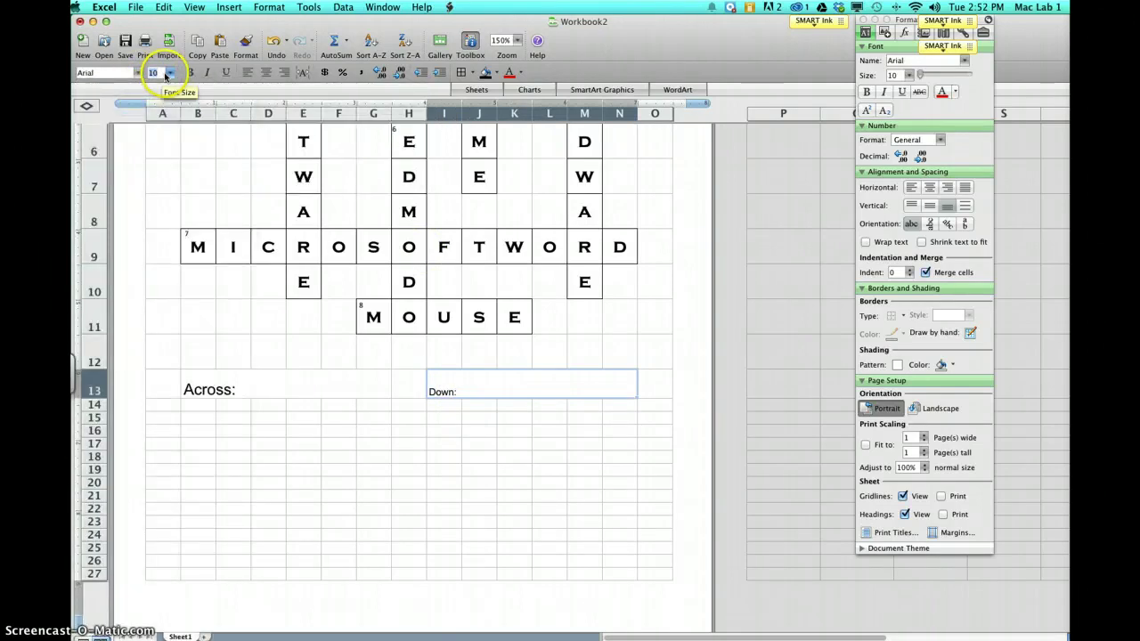
click(168, 73)
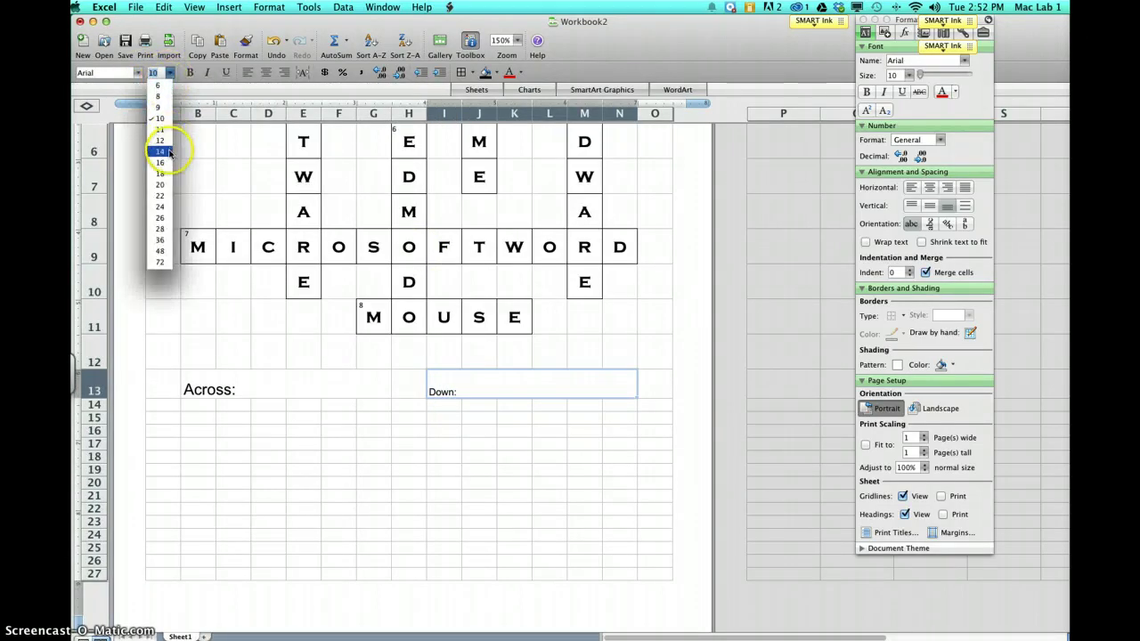
click(169, 152)
click(169, 73)
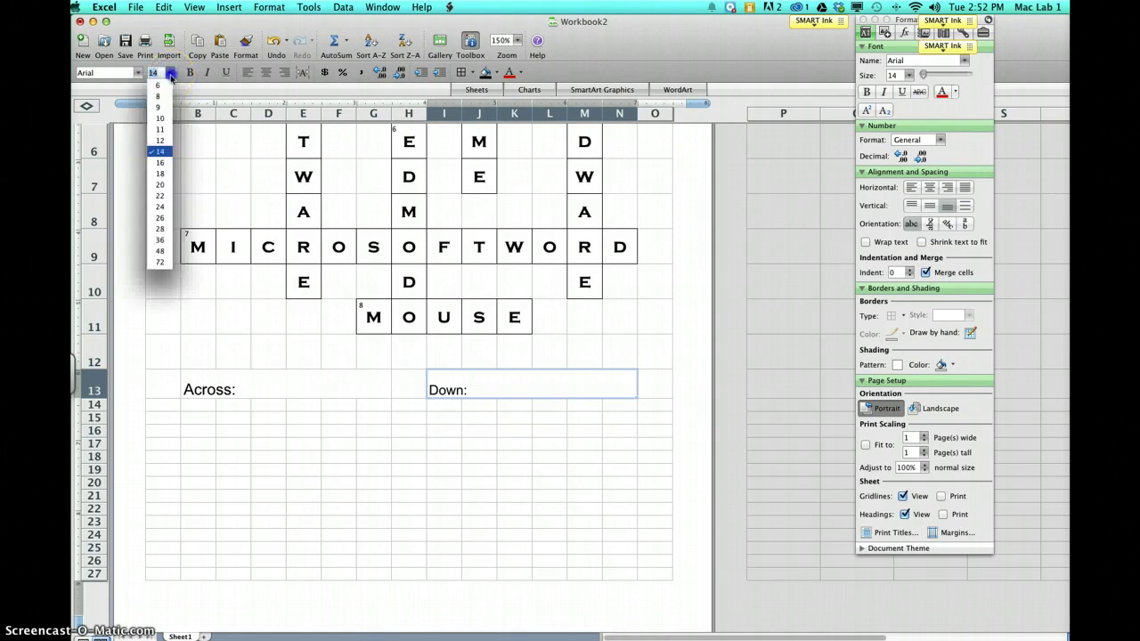
click(162, 163)
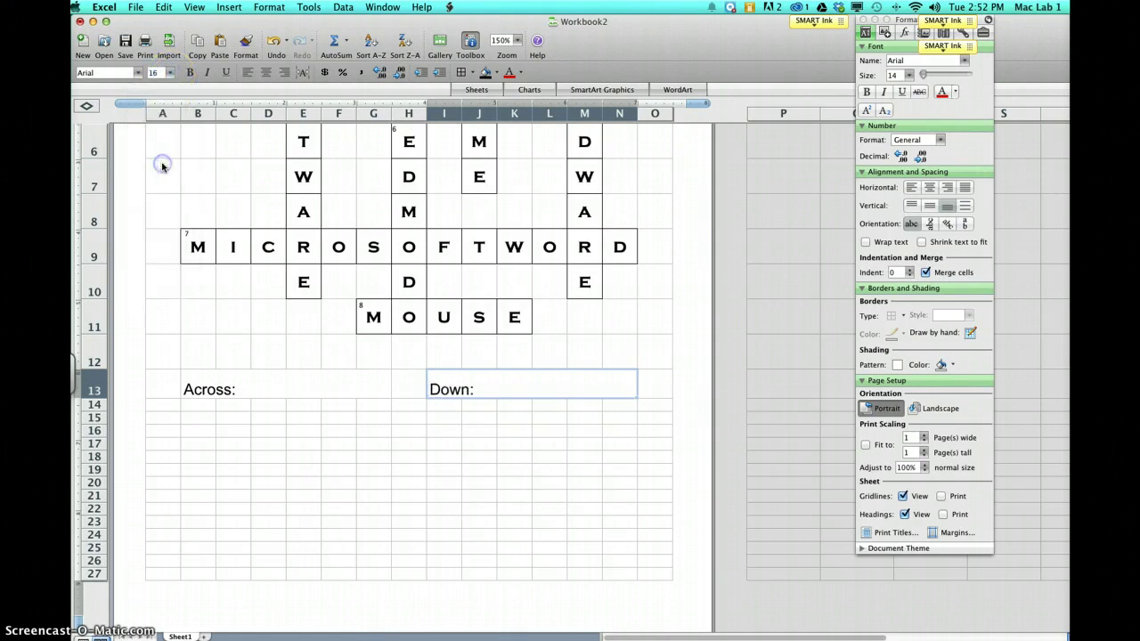
click(227, 390)
click(488, 389)
- Merge B14:G14 and I14:N14 into single clue cells
drag(200, 405, 369, 408)
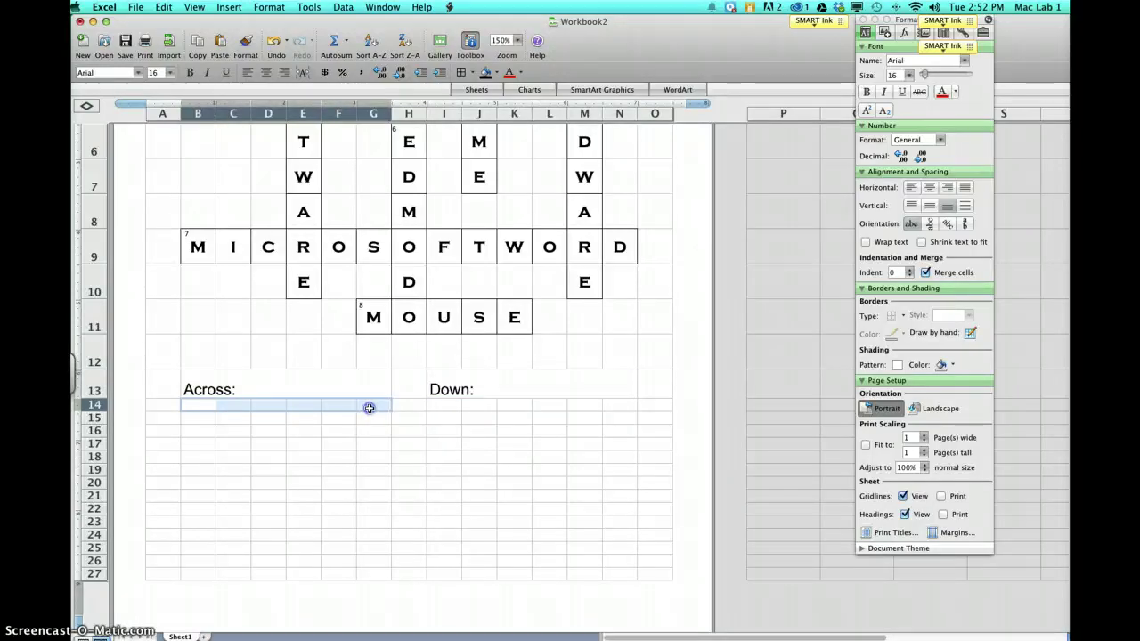
click(925, 272)
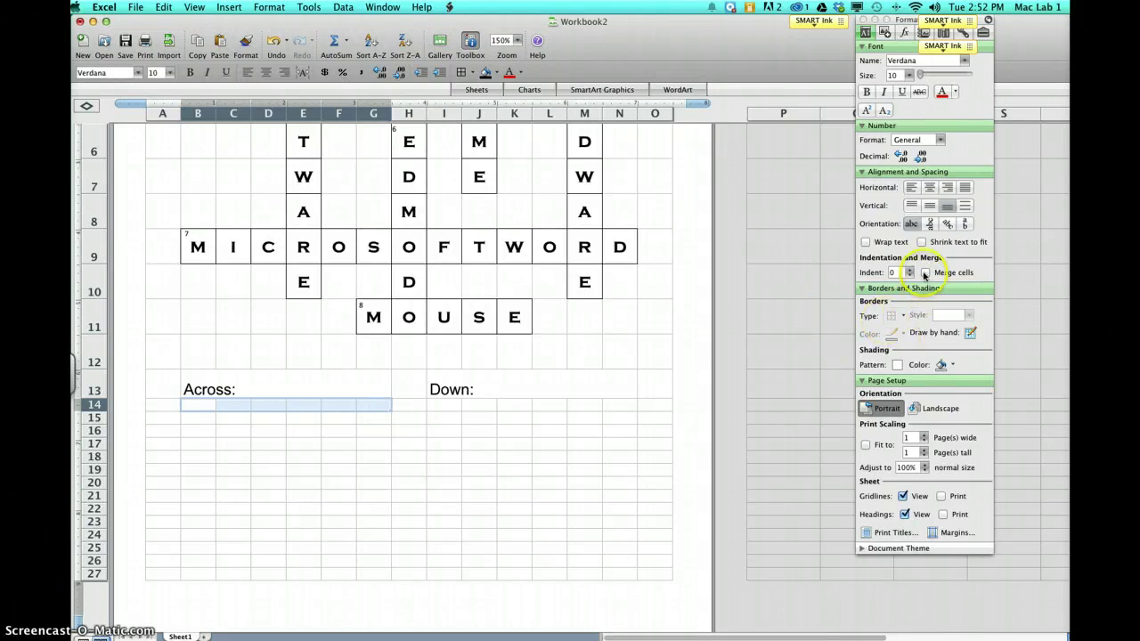
drag(453, 402, 623, 408)
click(933, 275)
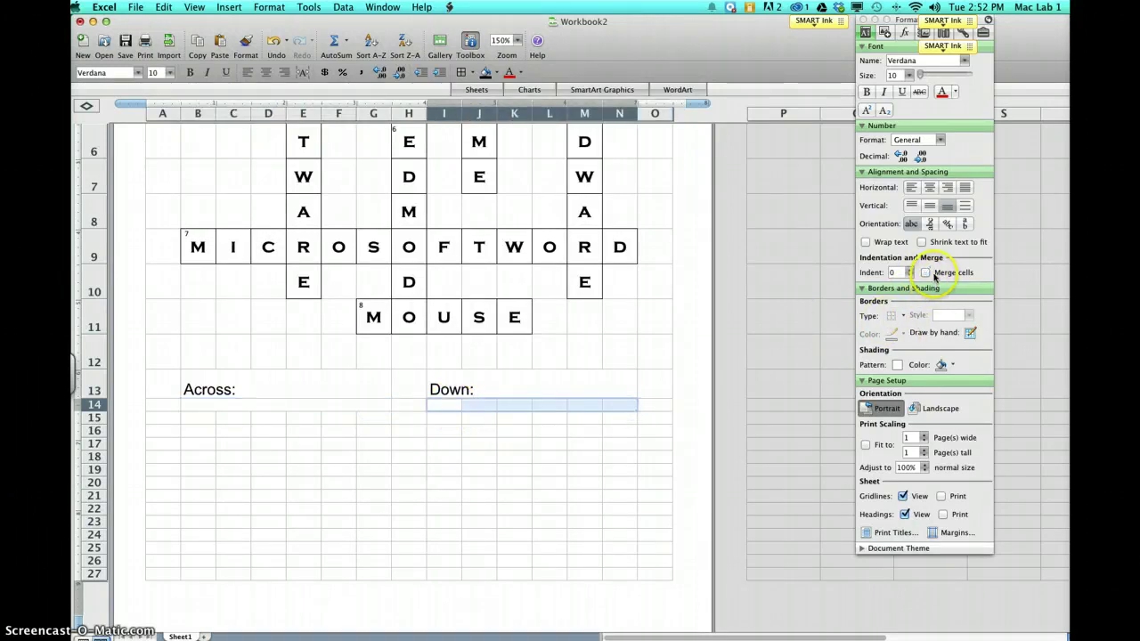
- Type Across clue 1 'The brain of the computer' and clue 4 about the display device on separate lines
click(196, 407)
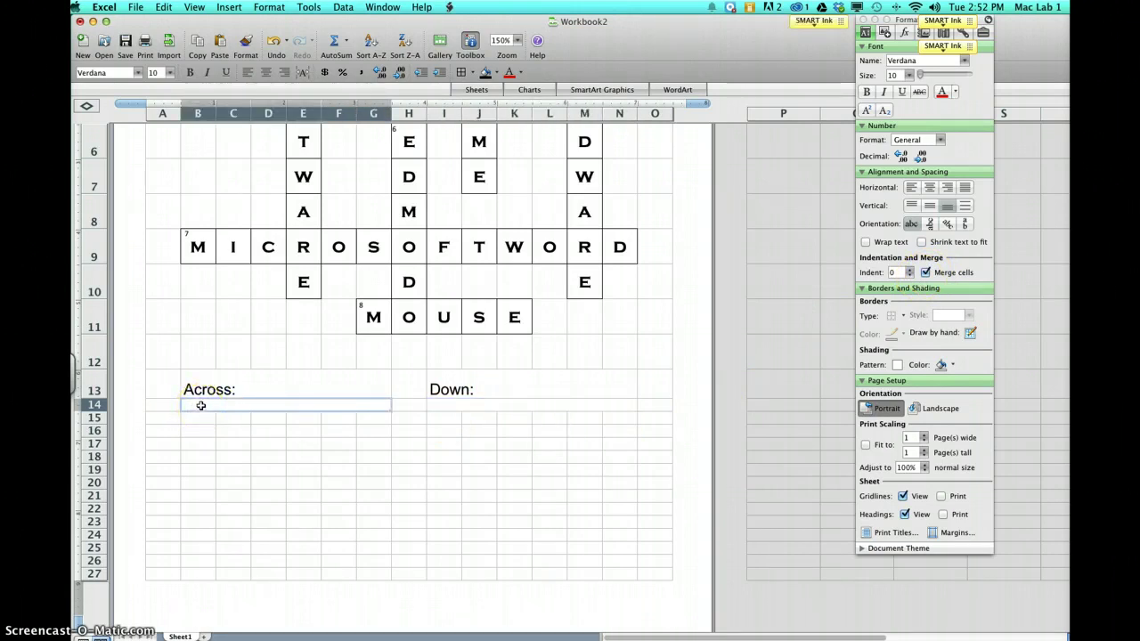
double_click(200, 405)
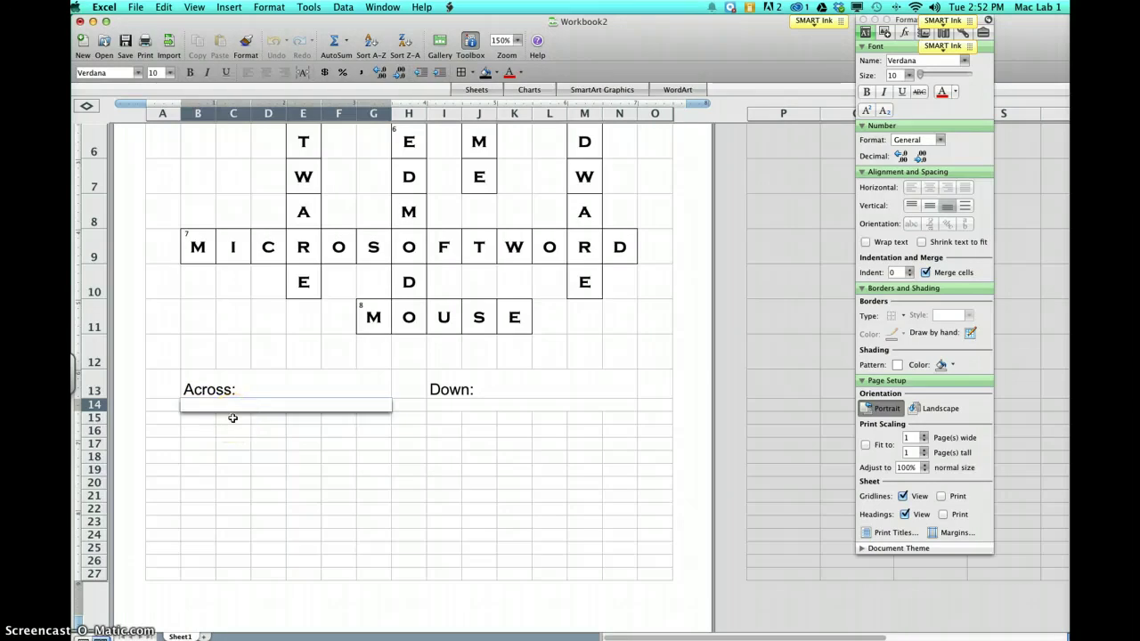
text(1. The brain of the computer)
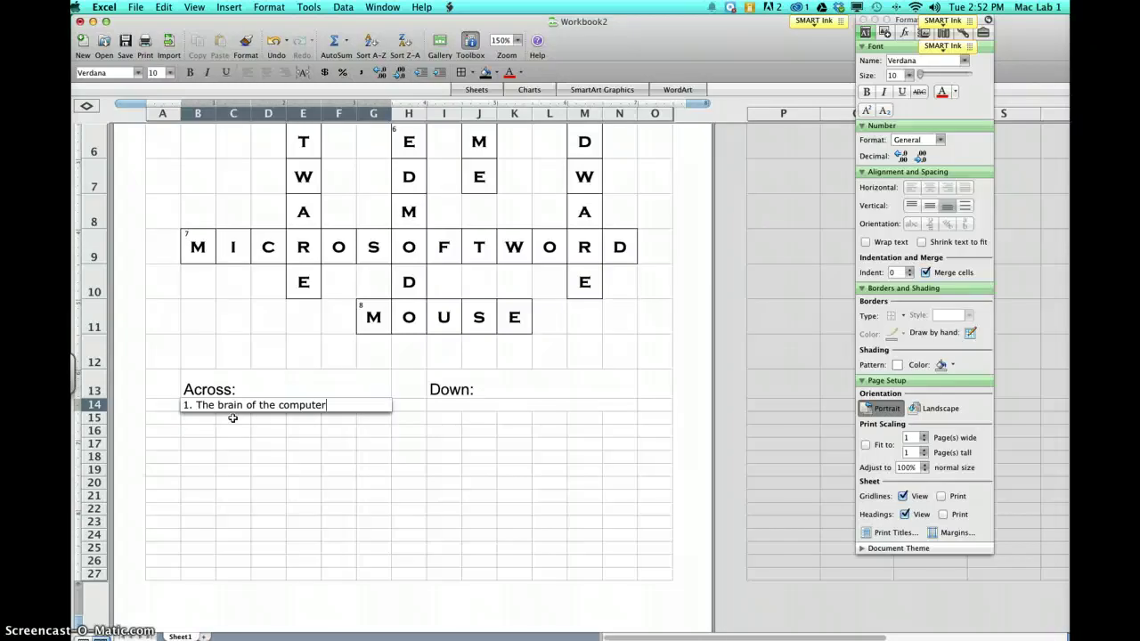
key(ctrl+alt+Return)
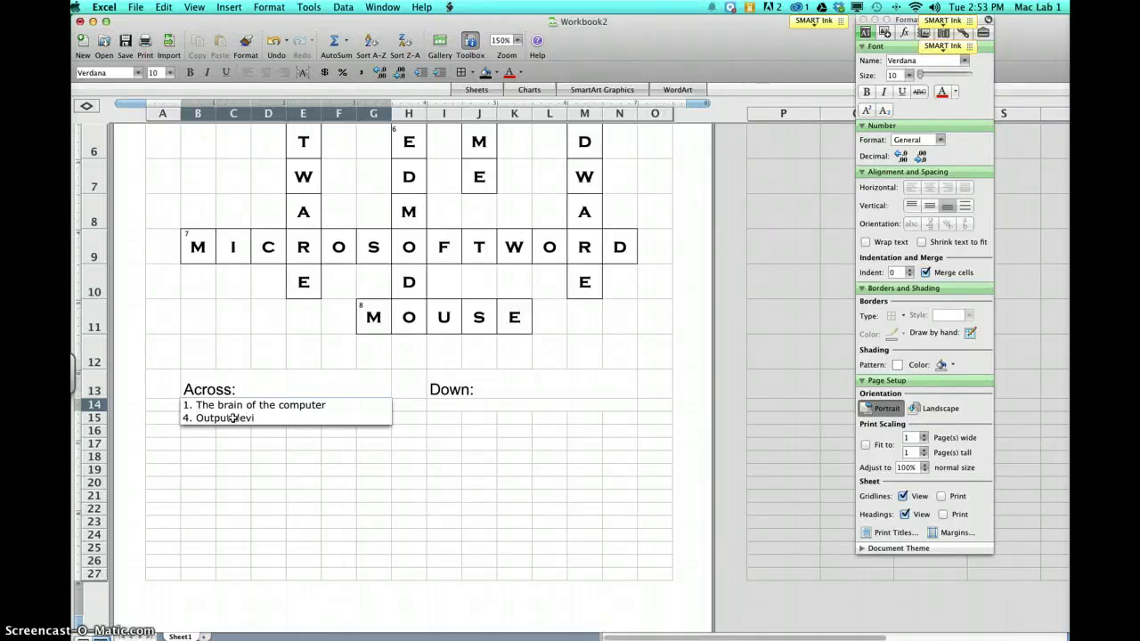
text(which displ)
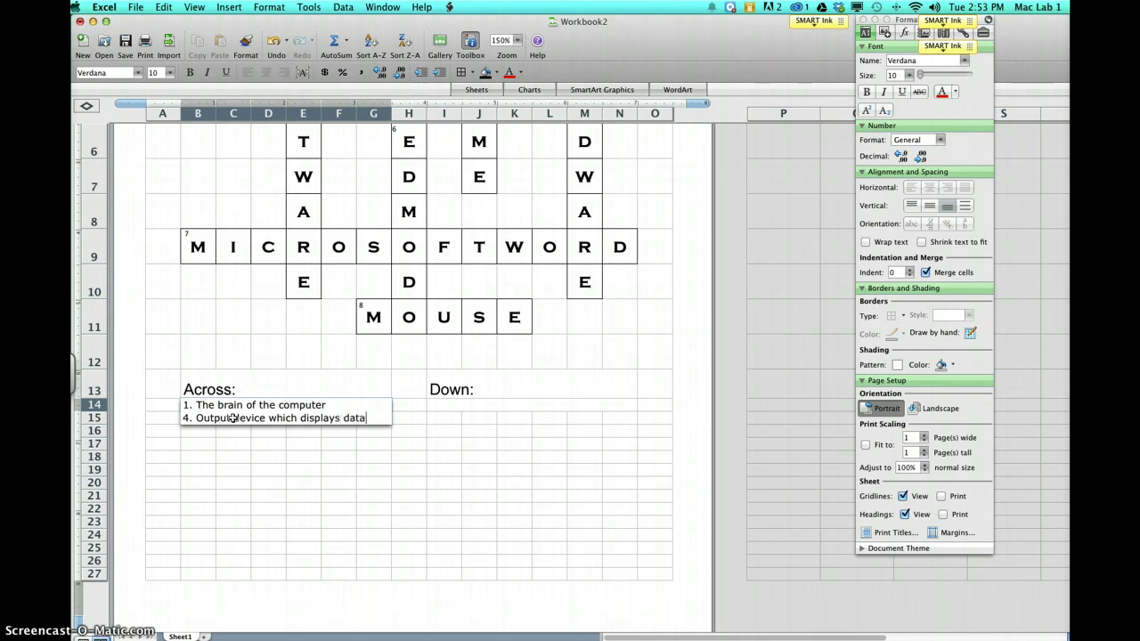
text(ays data which has bee)
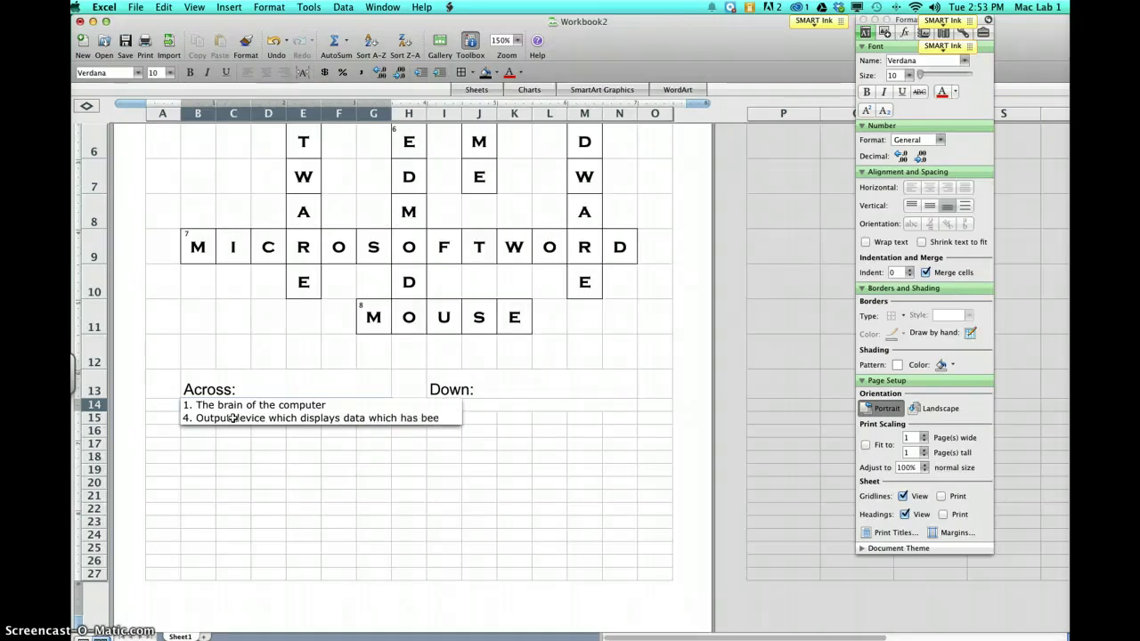
text(n entere)
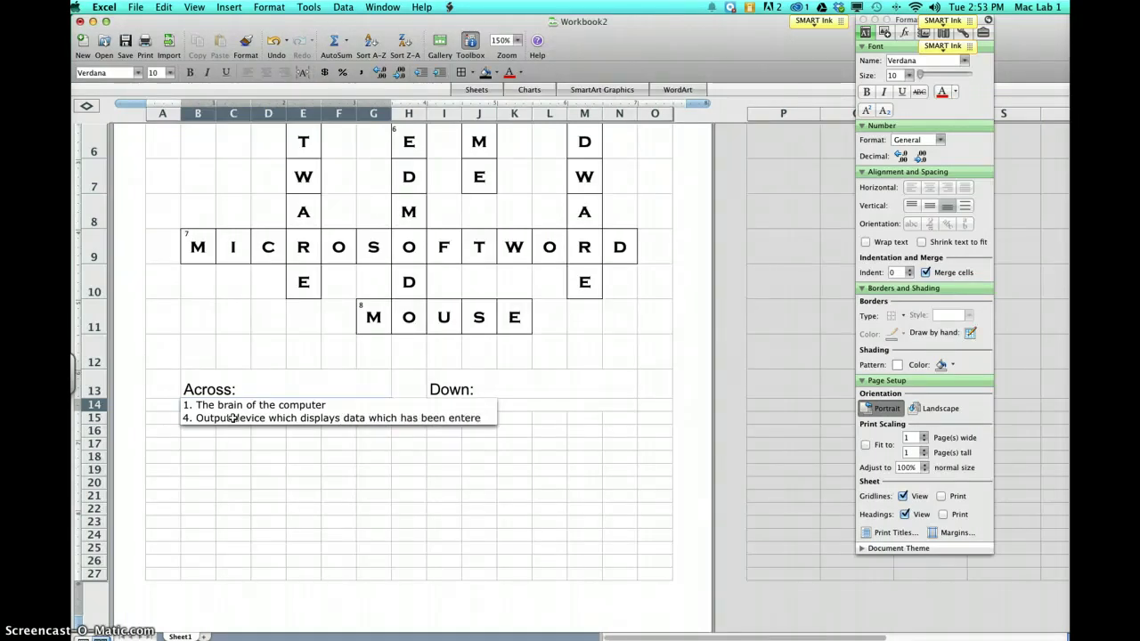
text(d in to a computer.)
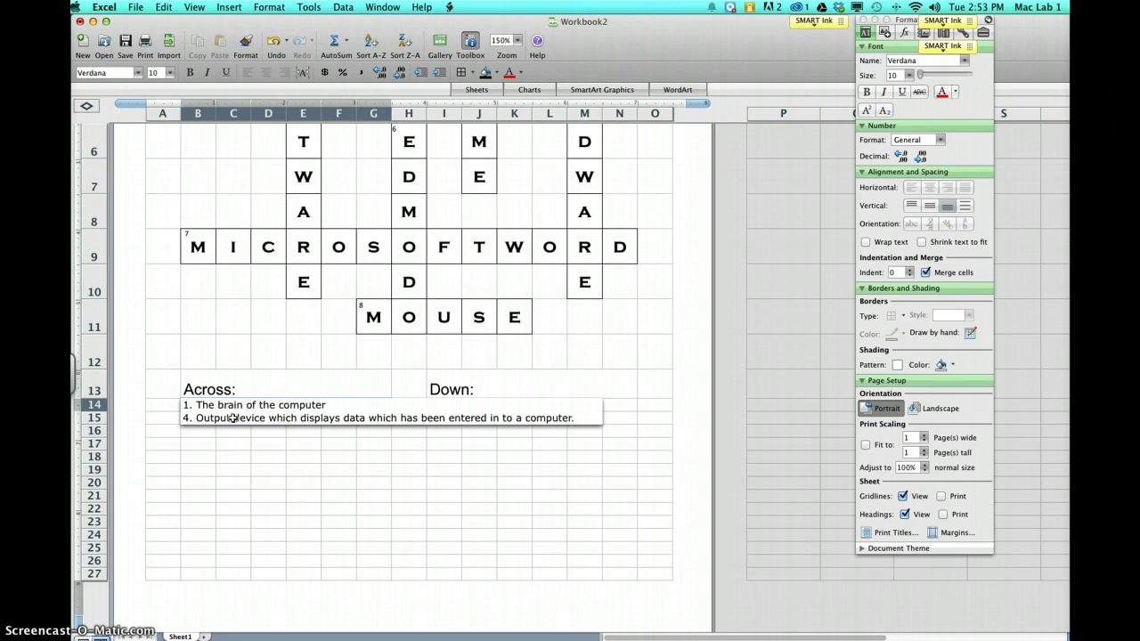
click(202, 444)
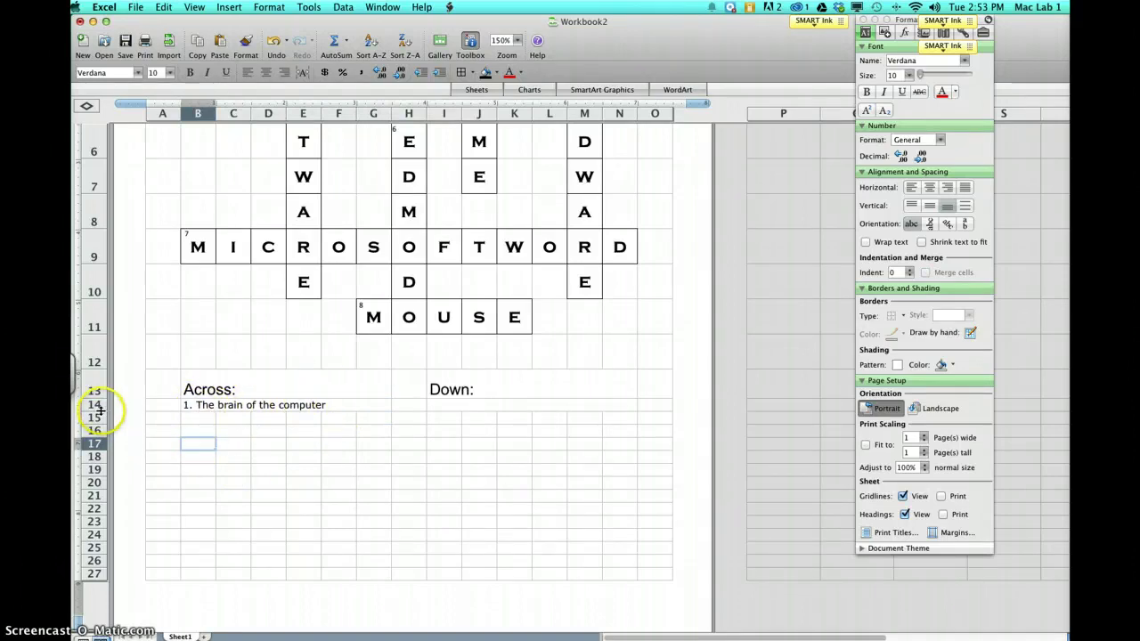
- Make row 14 taller and top-align the clue cells across B14:N14
drag(100, 410, 103, 513)
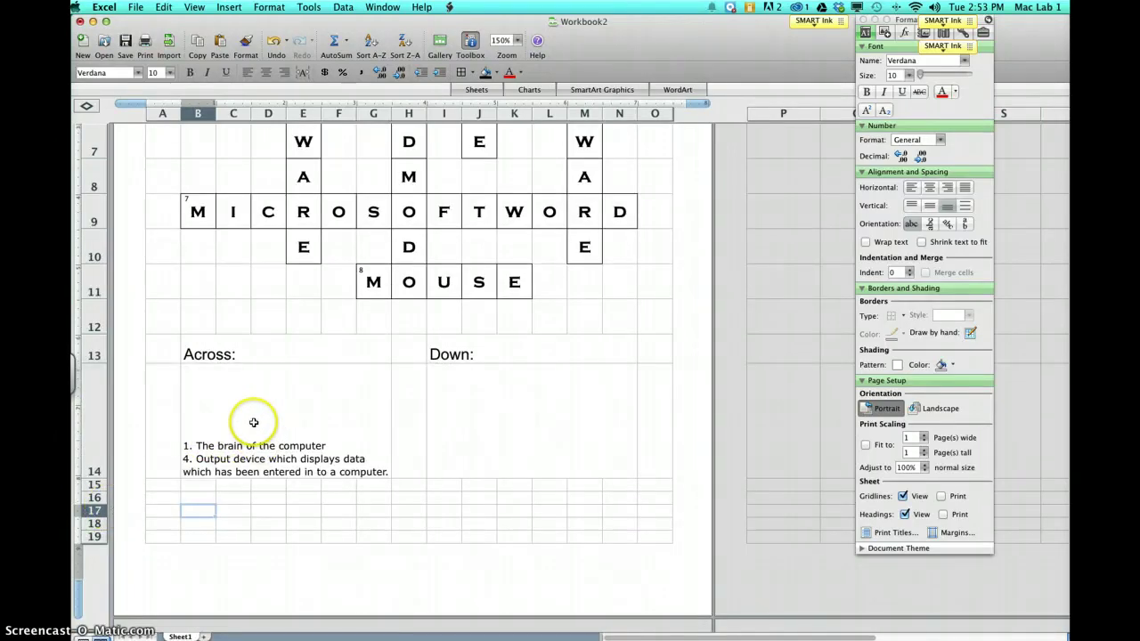
drag(253, 418, 531, 410)
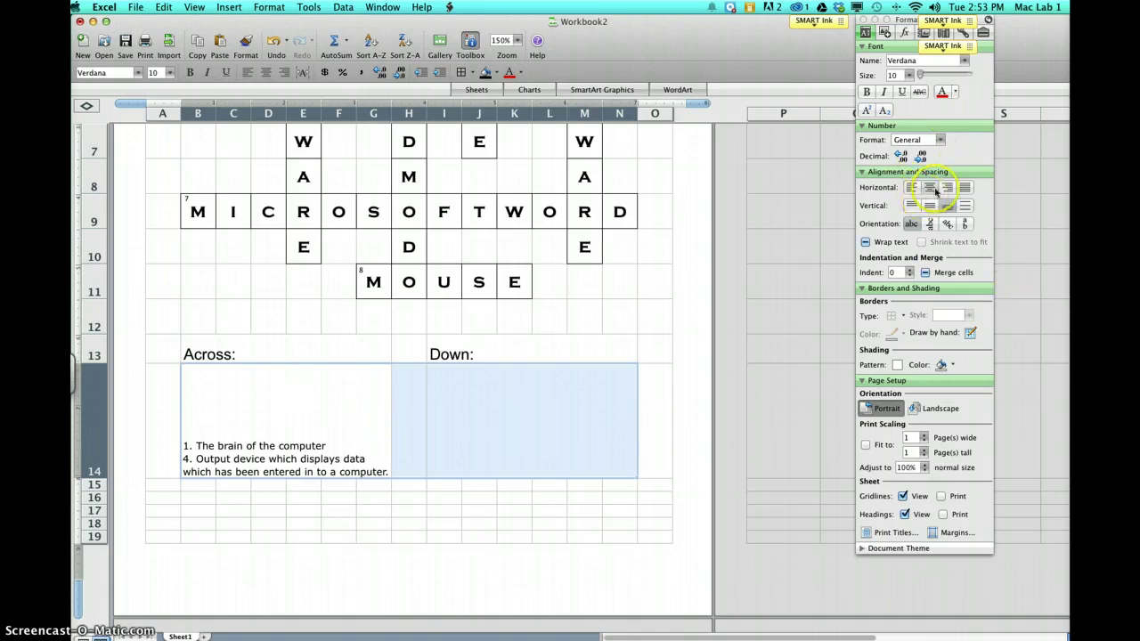
click(912, 206)
click(912, 207)
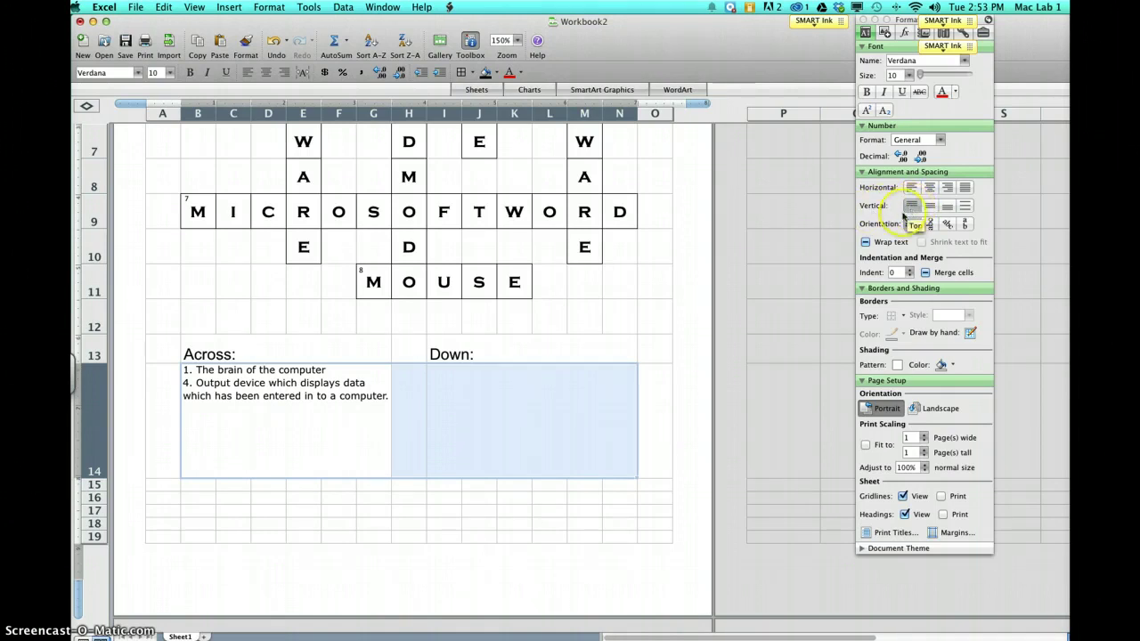
- Add clue 5, 'Uniform Resource Locator - a logical Internet Address', to the Across list
click(384, 416)
double_click(384, 397)
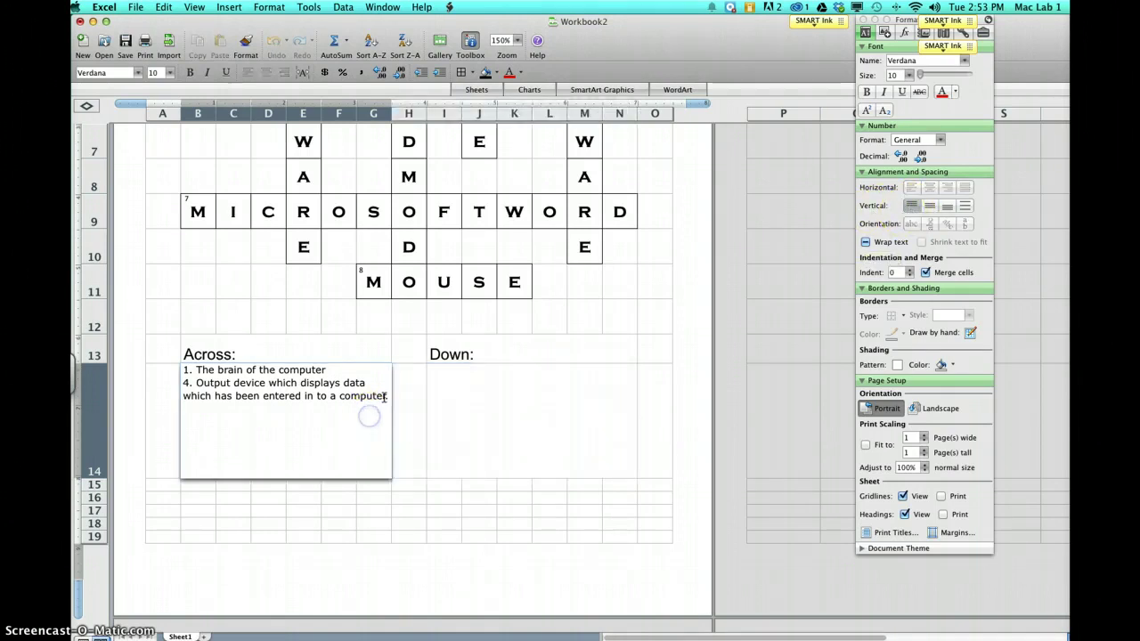
text(.)
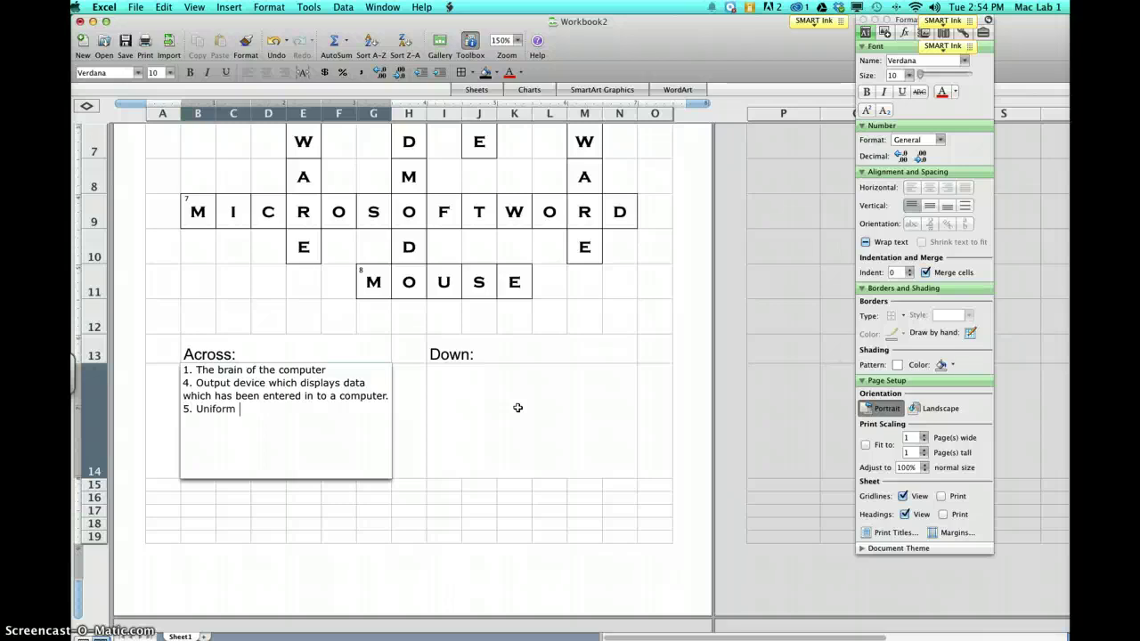
text(urce Locator - a logical Internet Address)
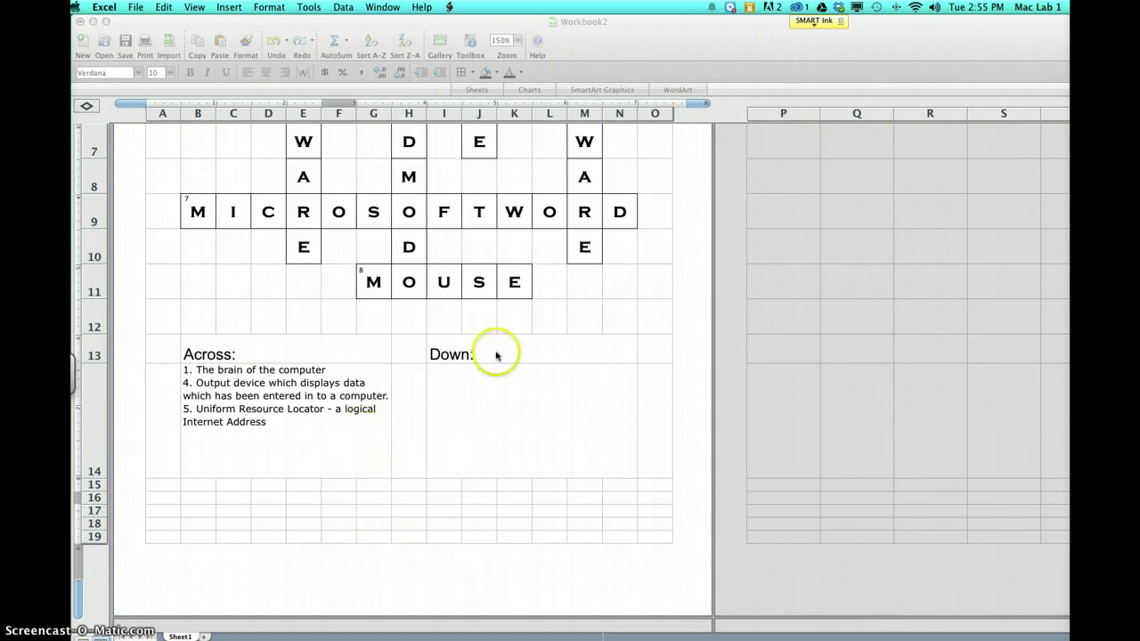
click(580, 42)
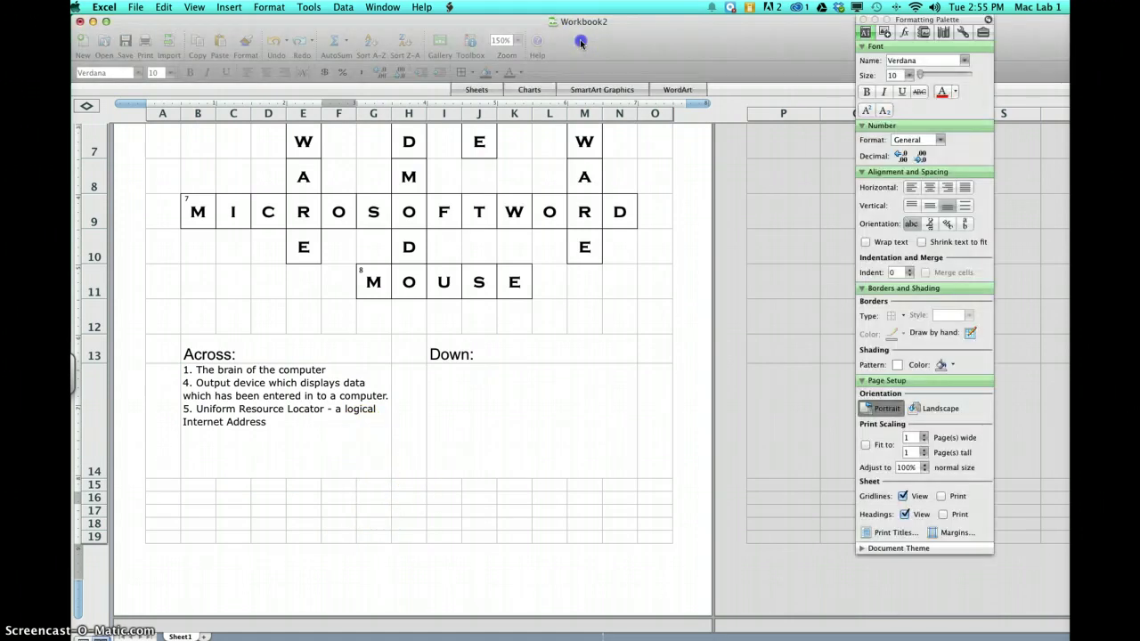
- Insert the globe-and-computer communication clip art found by searching the clips for 'computer'
click(228, 7)
mouse_move(258, 177)
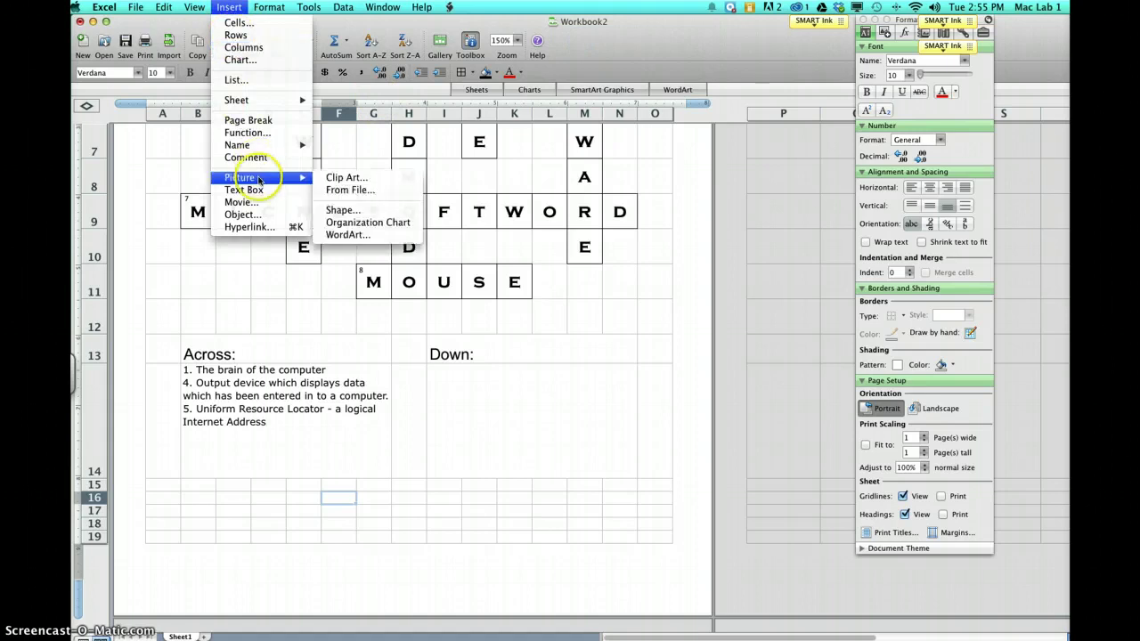
click(338, 179)
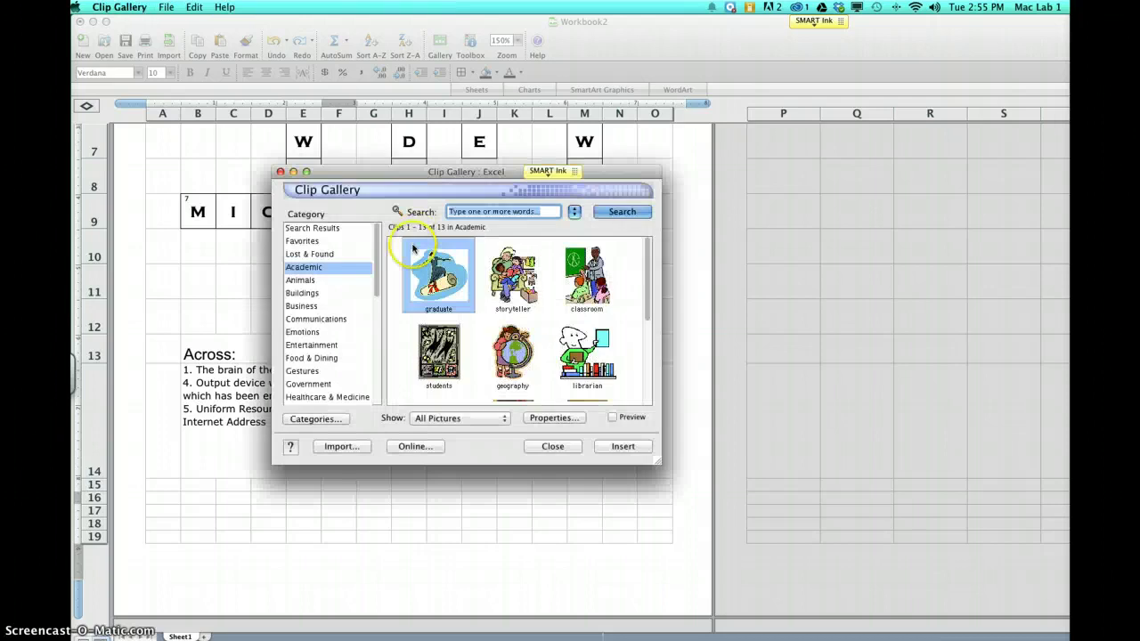
text(computer)
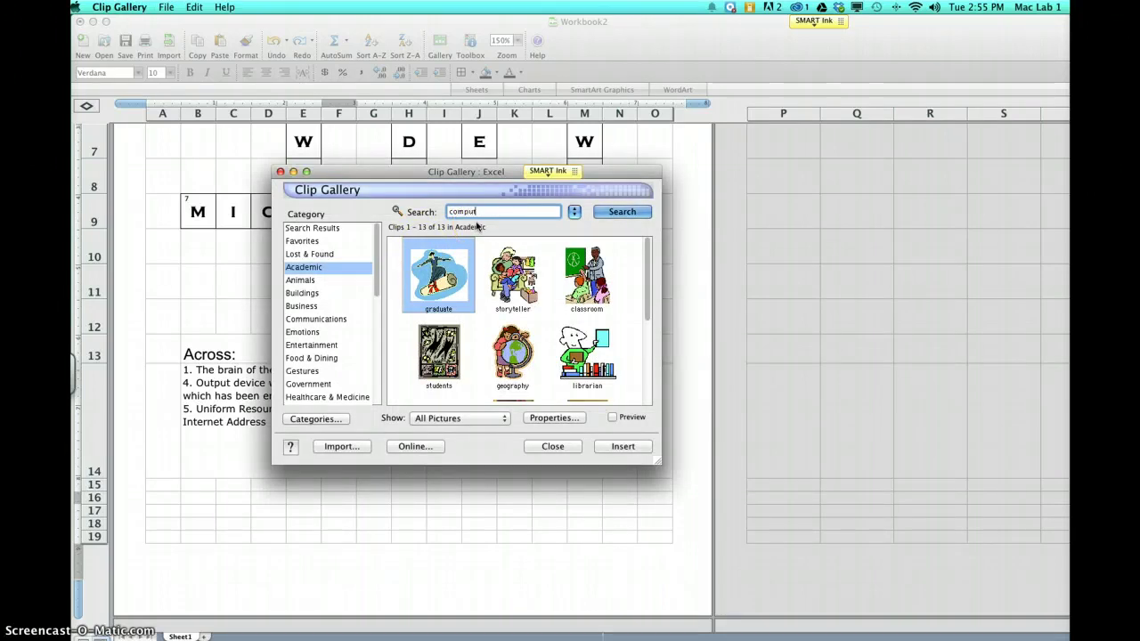
click(607, 212)
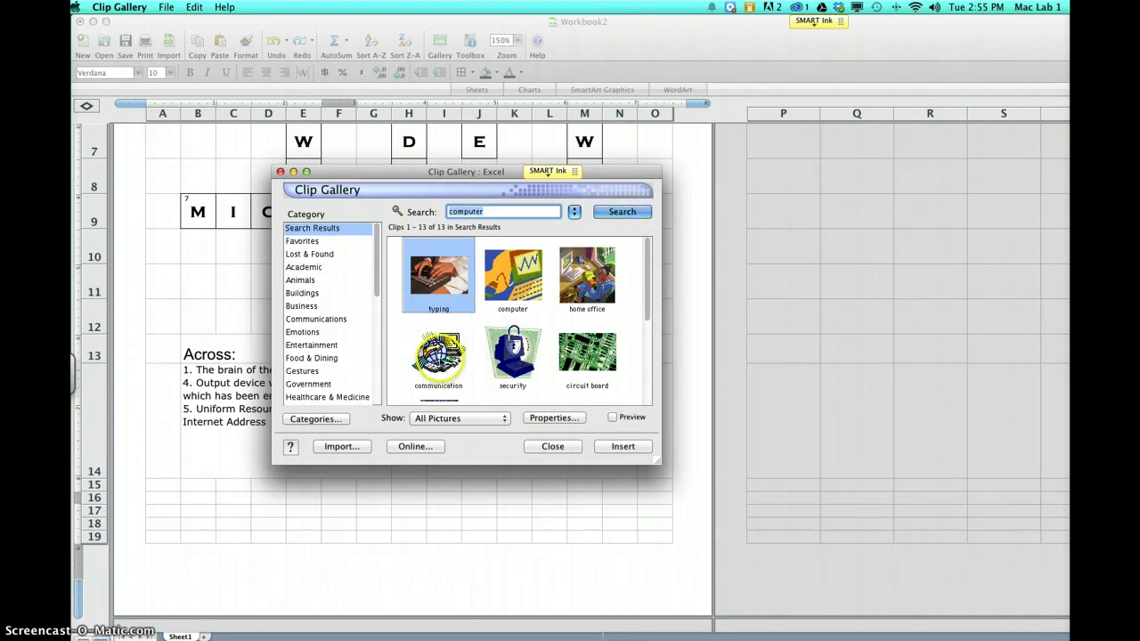
click(437, 358)
click(614, 445)
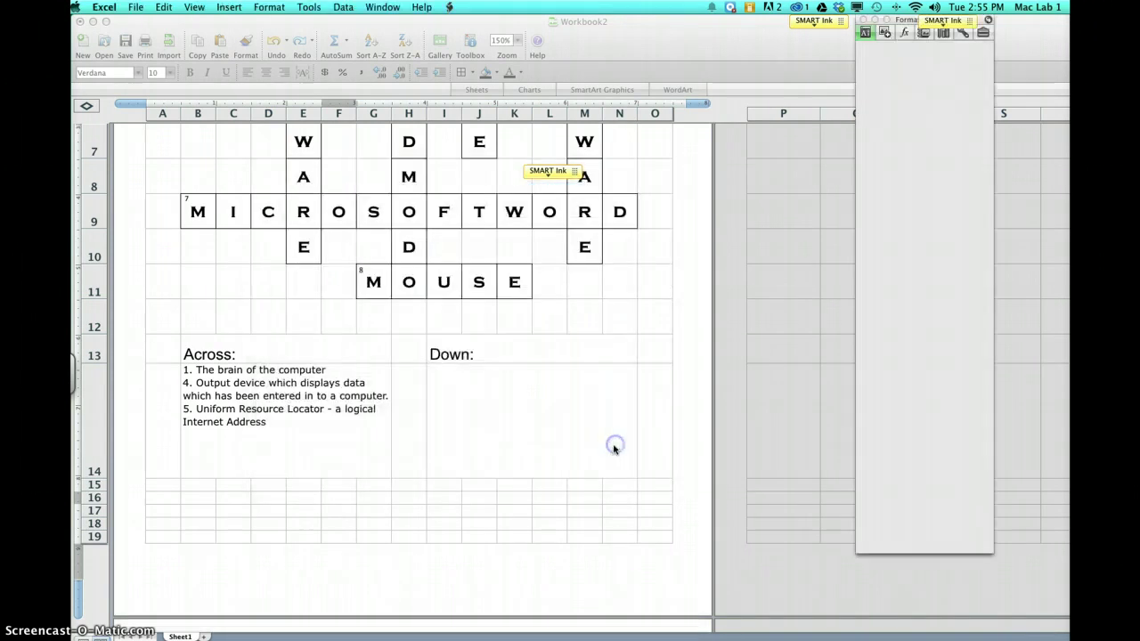
- Move the clip art below the Across clues, shrink it to about half size, and fade it to 63% transparency
drag(508, 499, 489, 386)
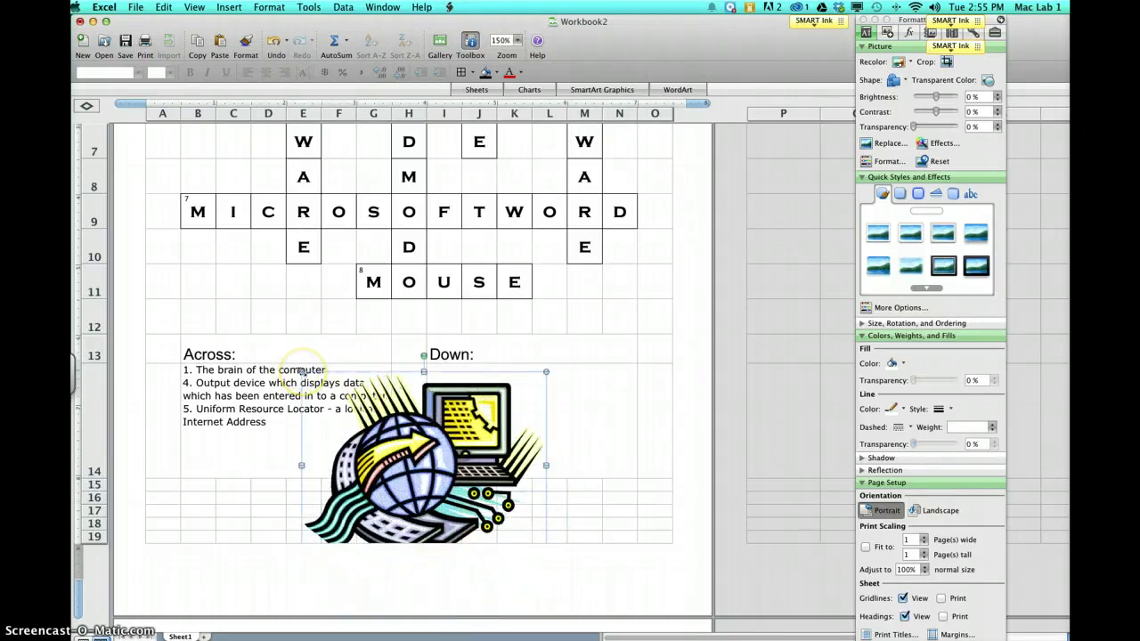
drag(303, 370, 347, 442)
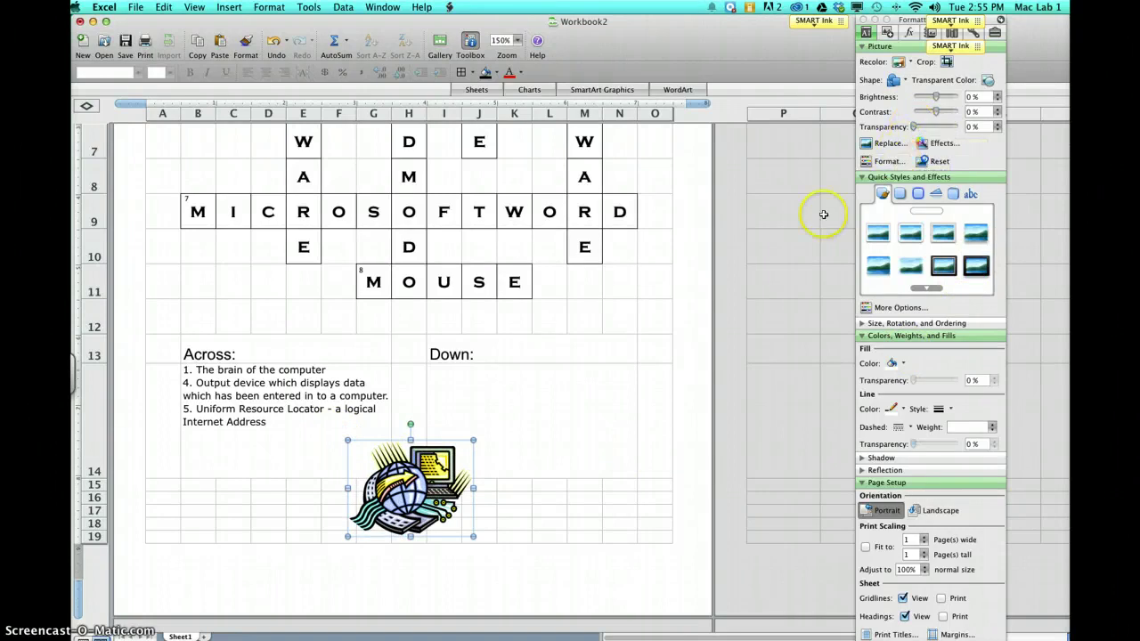
click(912, 127)
drag(913, 127, 943, 132)
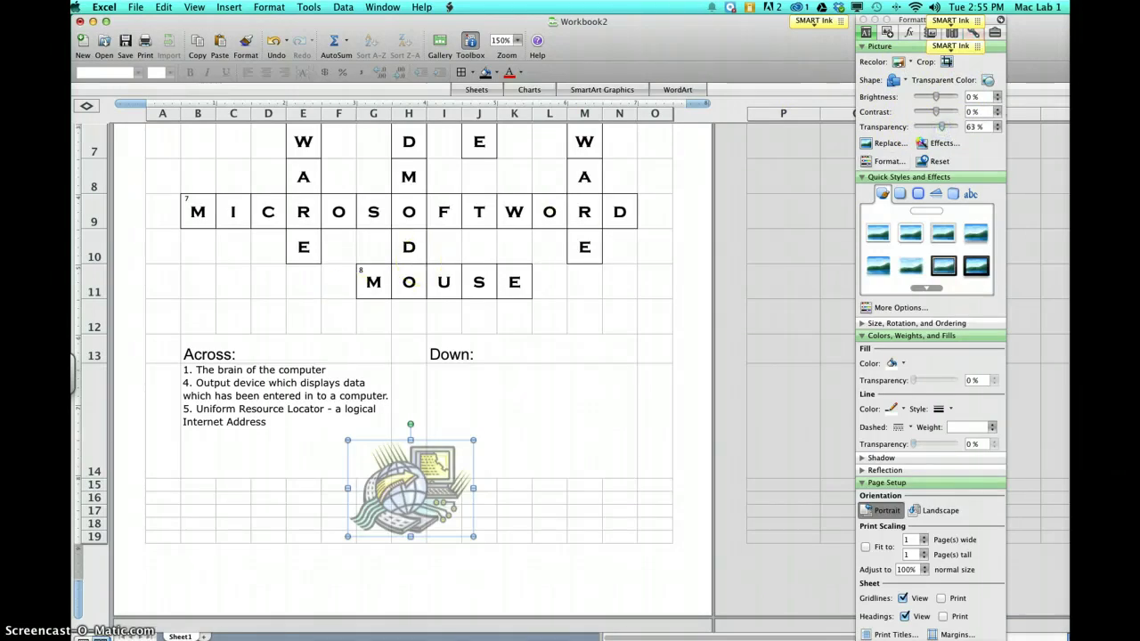
click(73, 363)
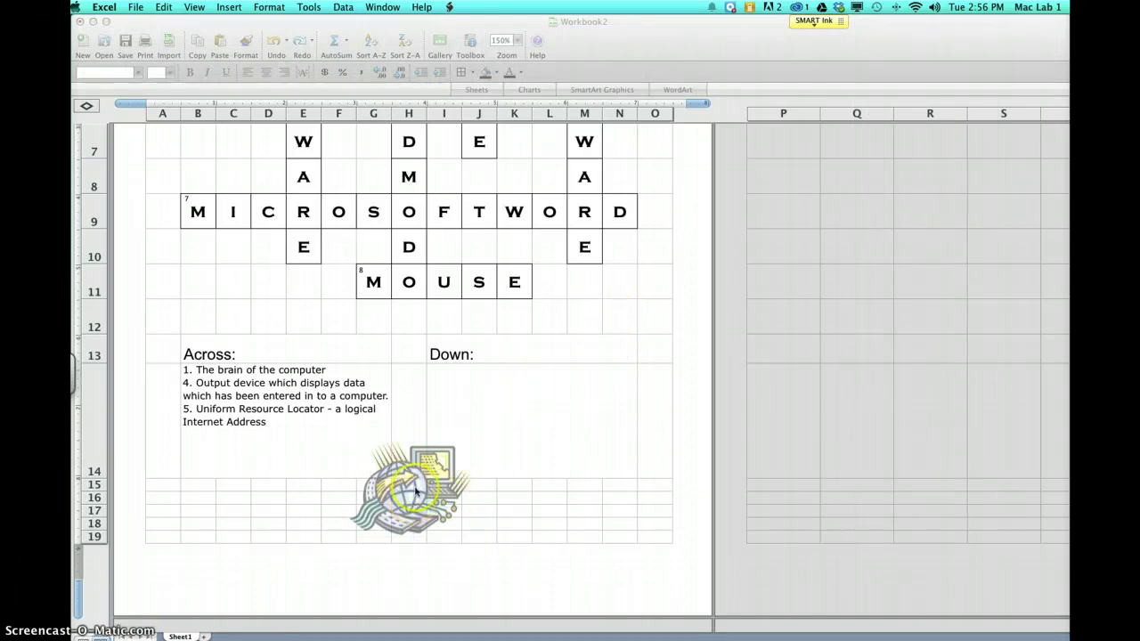
click(237, 574)
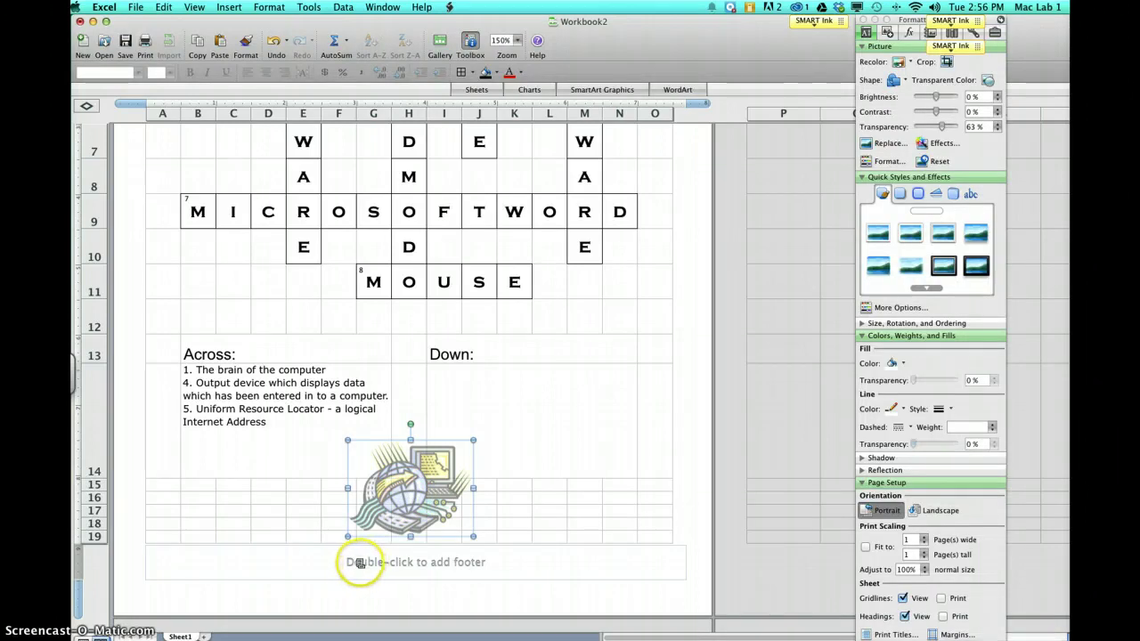
- Add a centre page footer reading 'Created By:' followed by the teacher's name
double_click(359, 563)
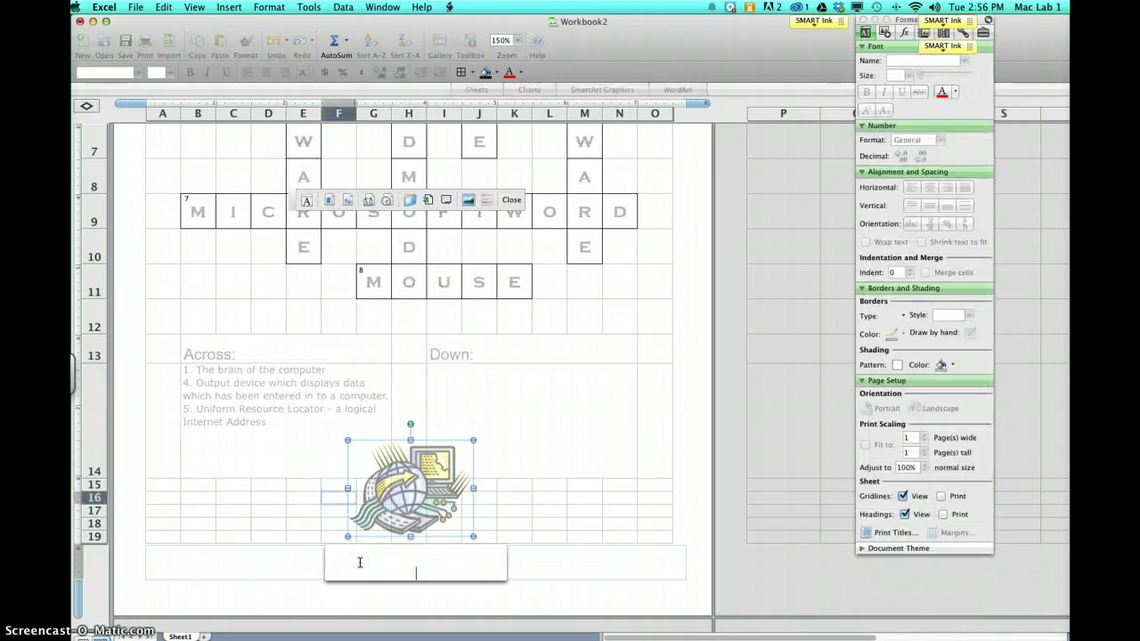
text(Created By:)
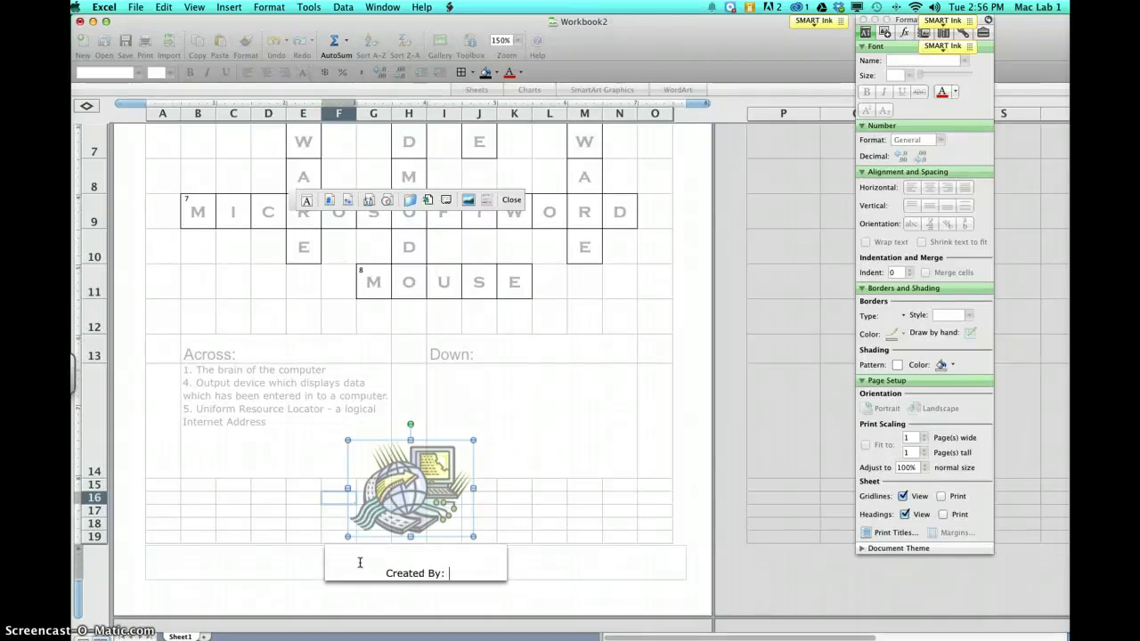
text( Mrs. Fie)
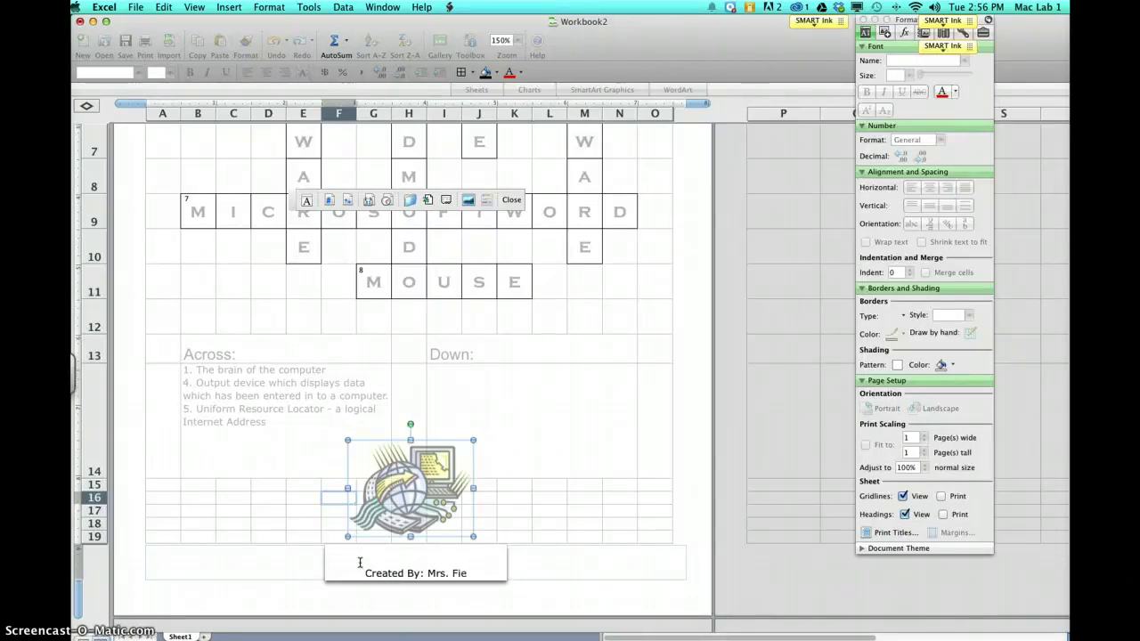
text(dler)
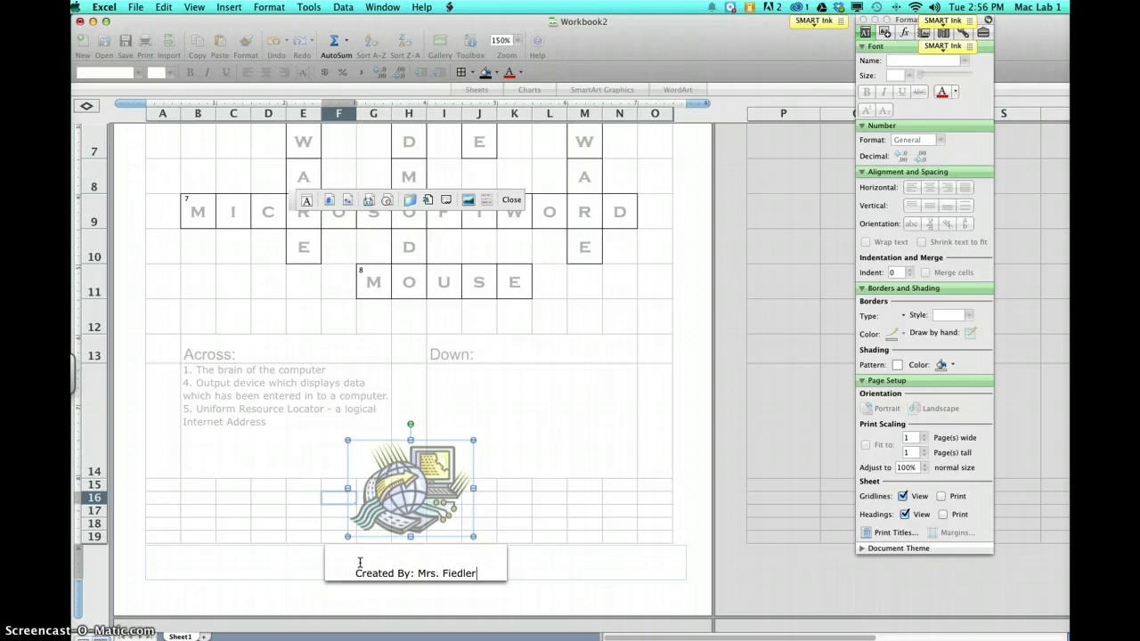
click(537, 574)
click(294, 567)
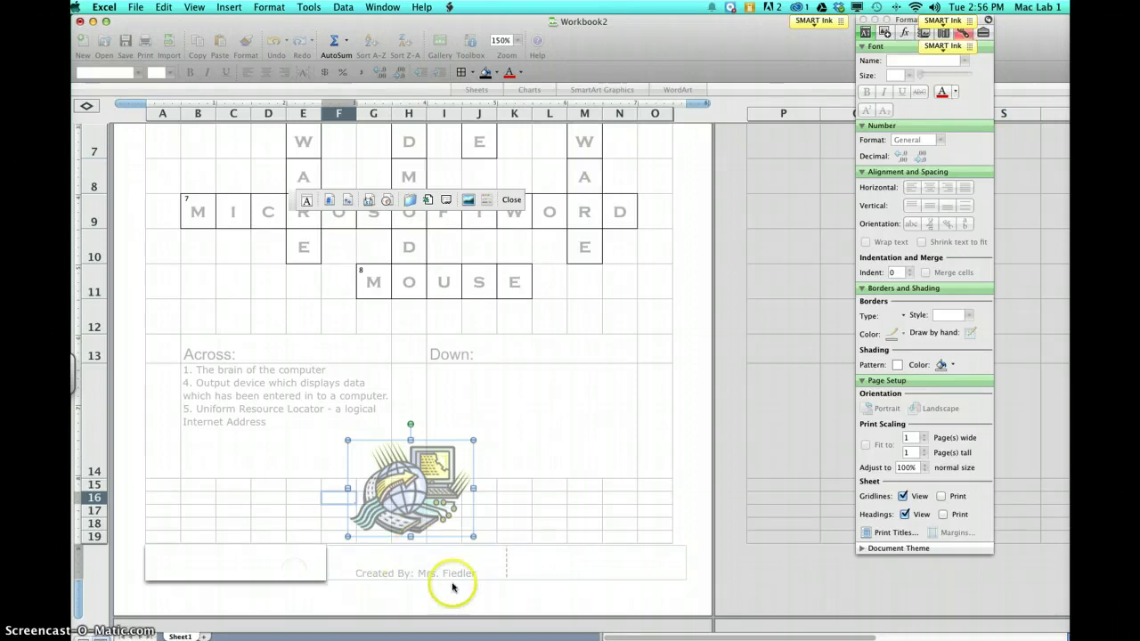
- Leave footer editing, select the clip art, and close the Picture toolbar
click(572, 441)
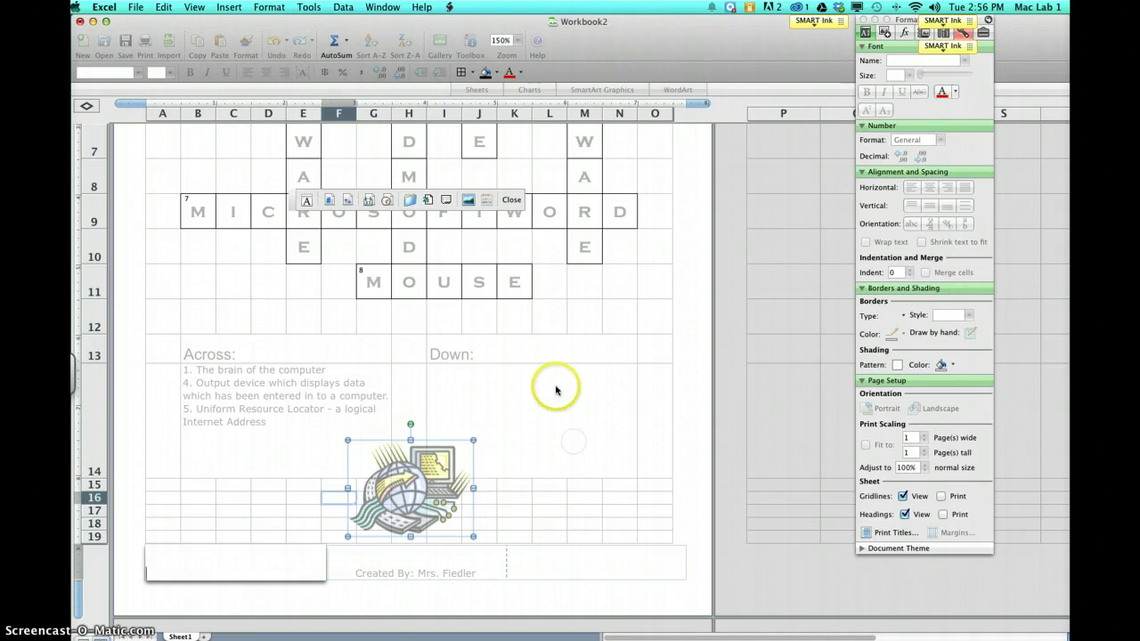
click(535, 341)
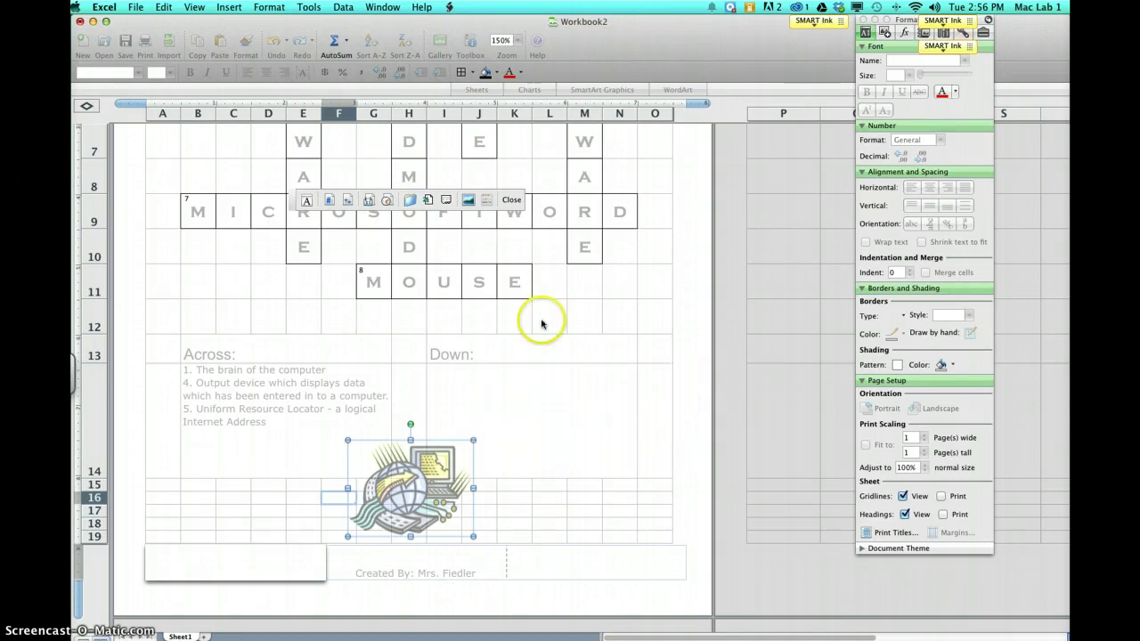
click(511, 199)
- Start the selection with the blank cells in column B and the blank cells of rows 2–3
scroll(491, 293, up, 8)
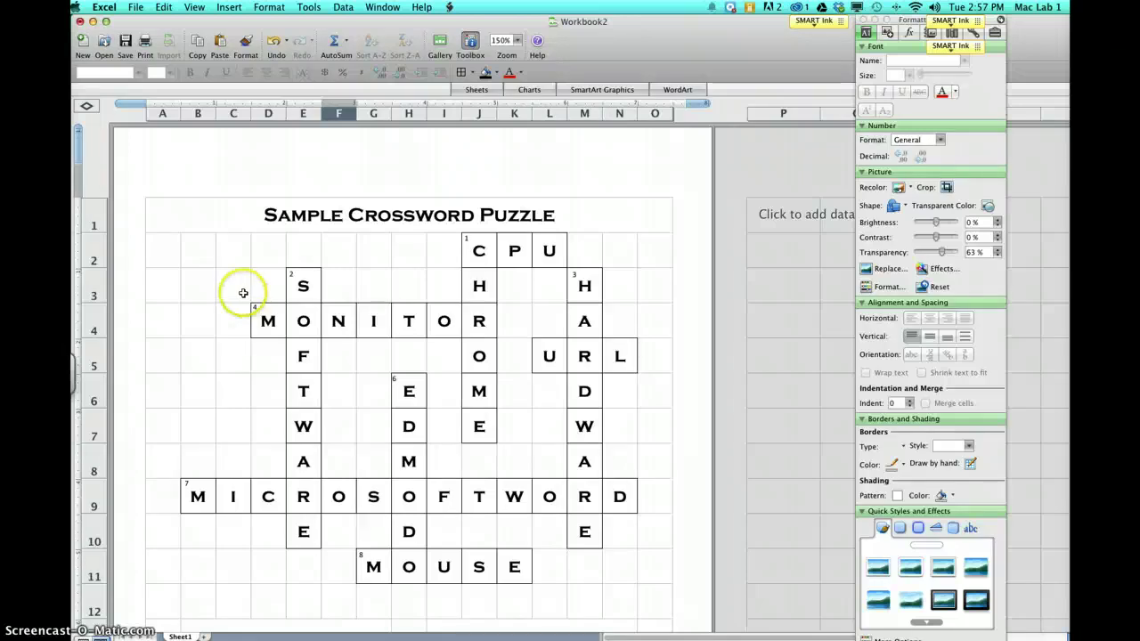
scroll(197, 251, down, 3)
click(197, 247)
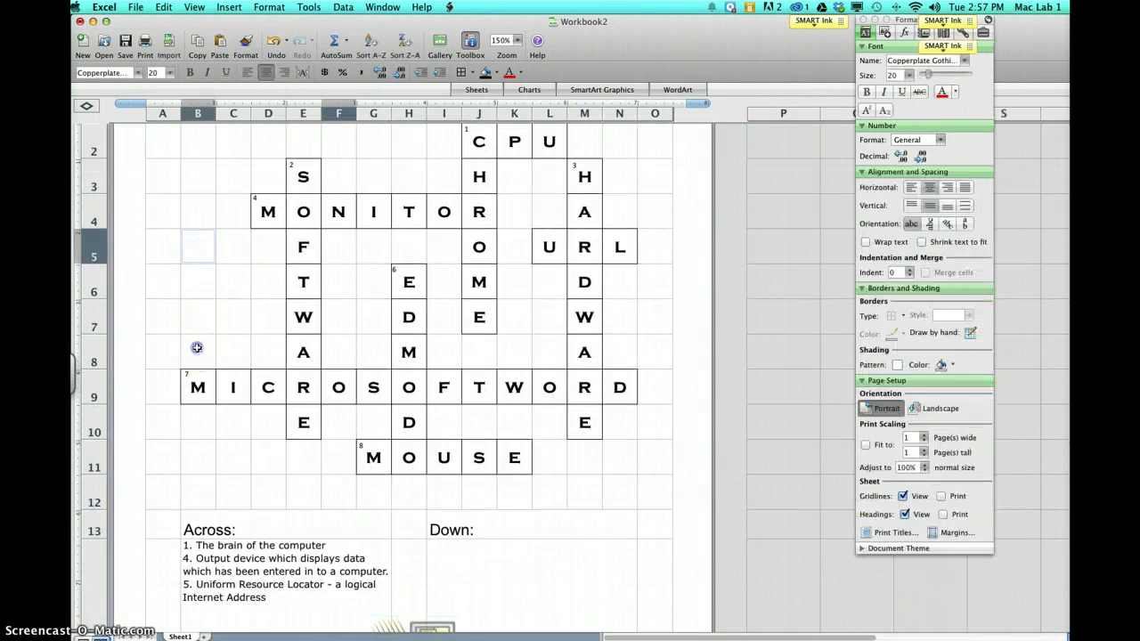
drag(196, 345, 237, 181)
scroll(237, 193, up, 3)
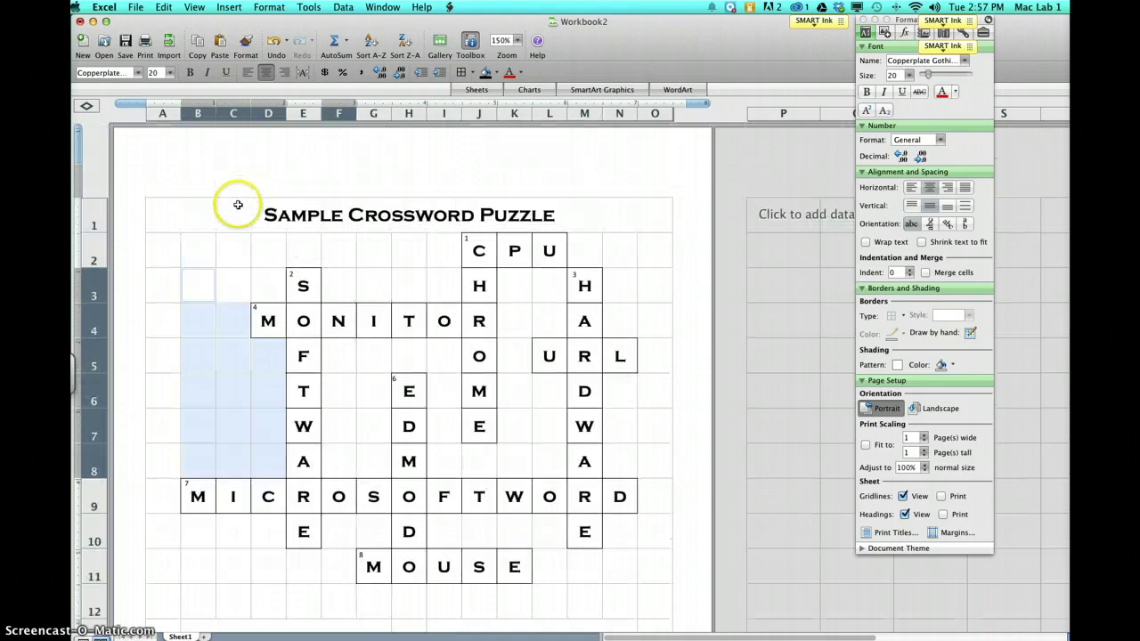
drag(199, 255, 445, 285)
drag(518, 290, 546, 288)
drag(594, 234, 600, 246)
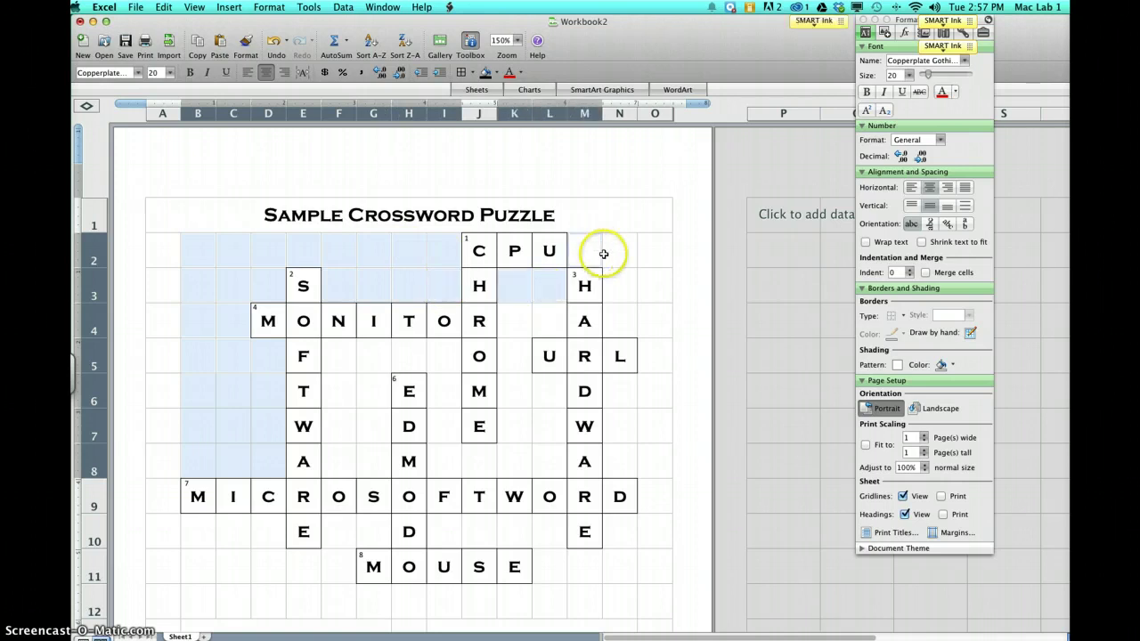
- Add the remaining blank cells in columns K–O, rows 2 through 11, to the selection
click(610, 249)
click(651, 251)
click(656, 287)
click(630, 294)
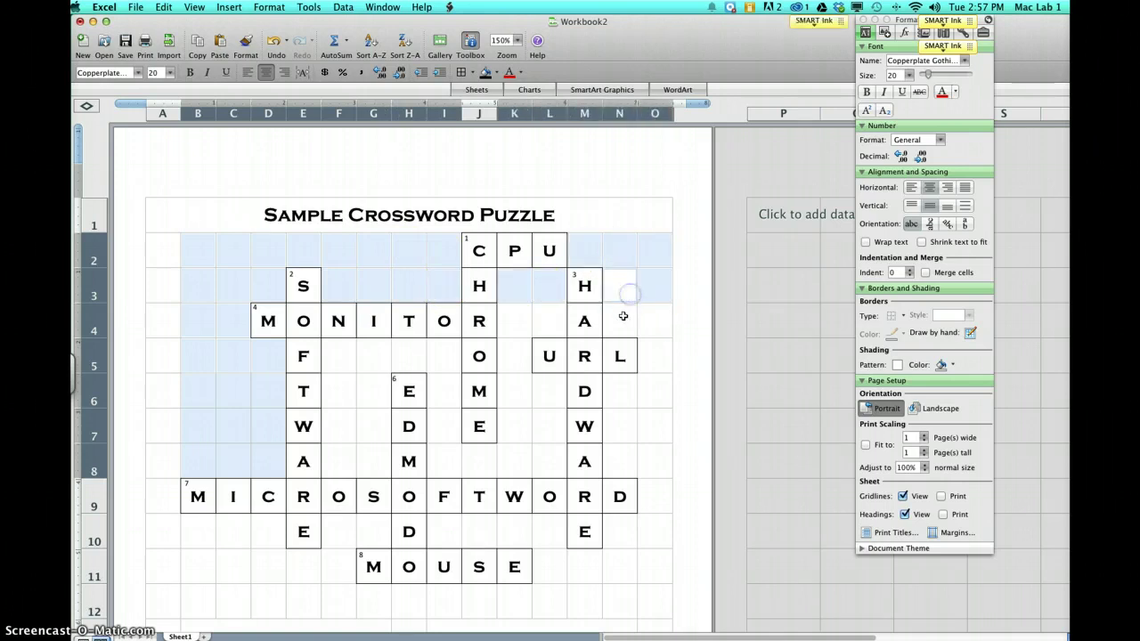
click(621, 318)
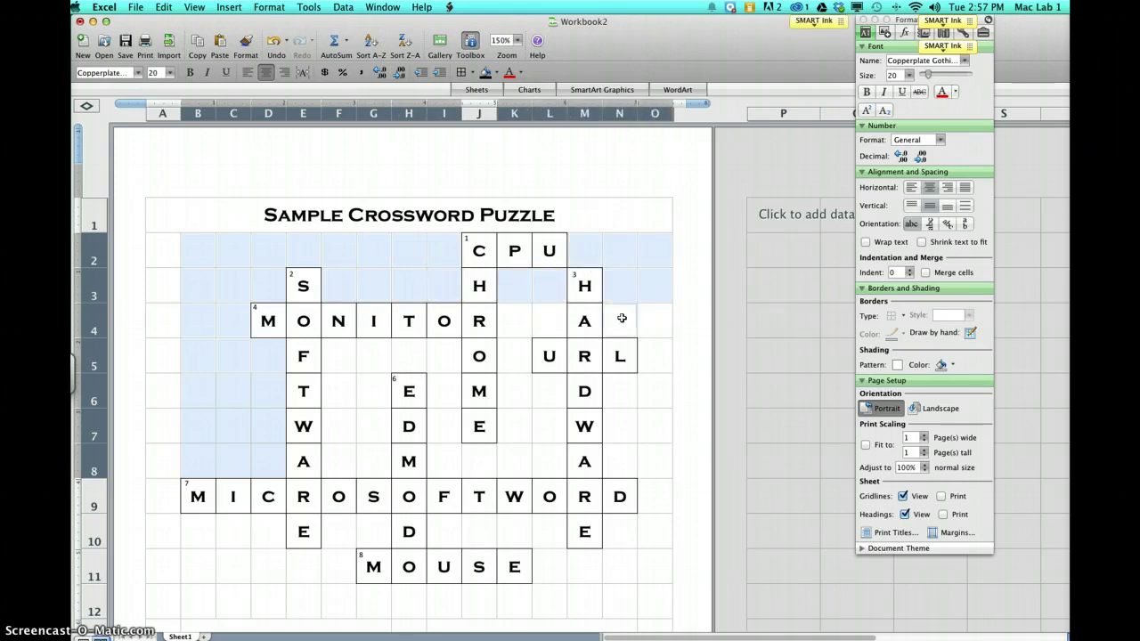
drag(621, 318, 654, 323)
click(542, 323)
click(510, 323)
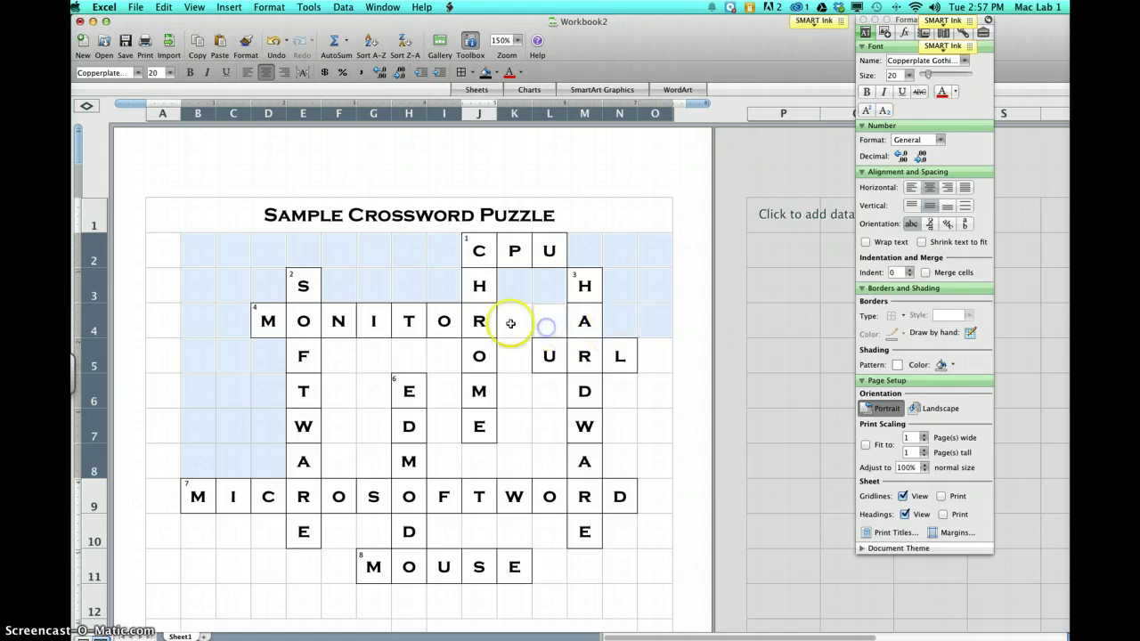
click(522, 362)
click(520, 394)
click(542, 399)
click(520, 426)
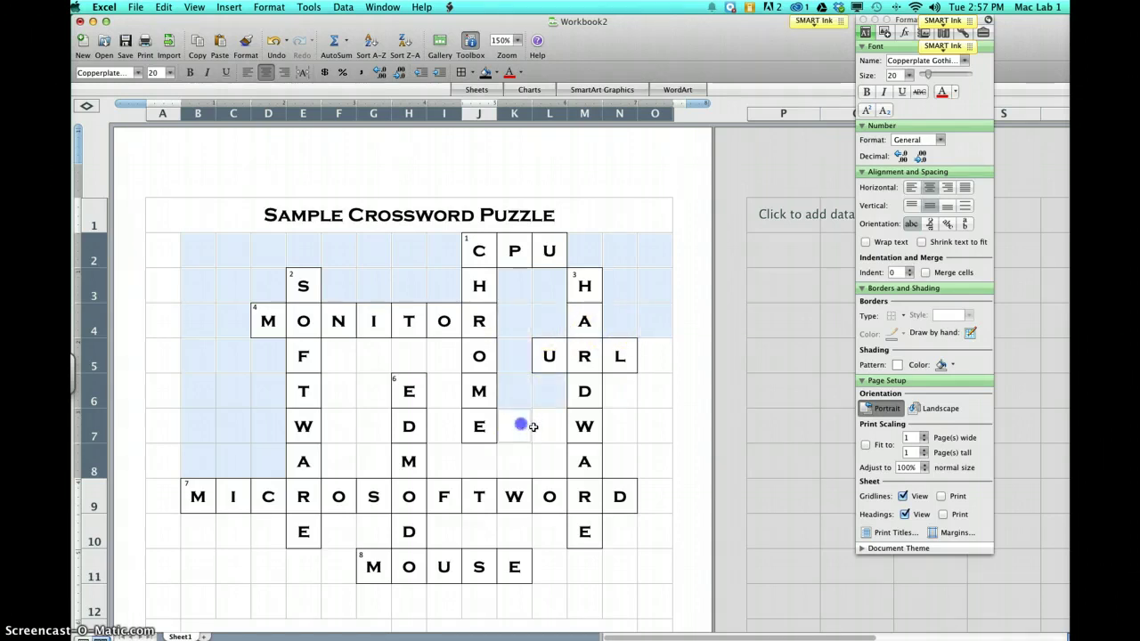
click(545, 425)
click(620, 427)
click(620, 393)
click(657, 394)
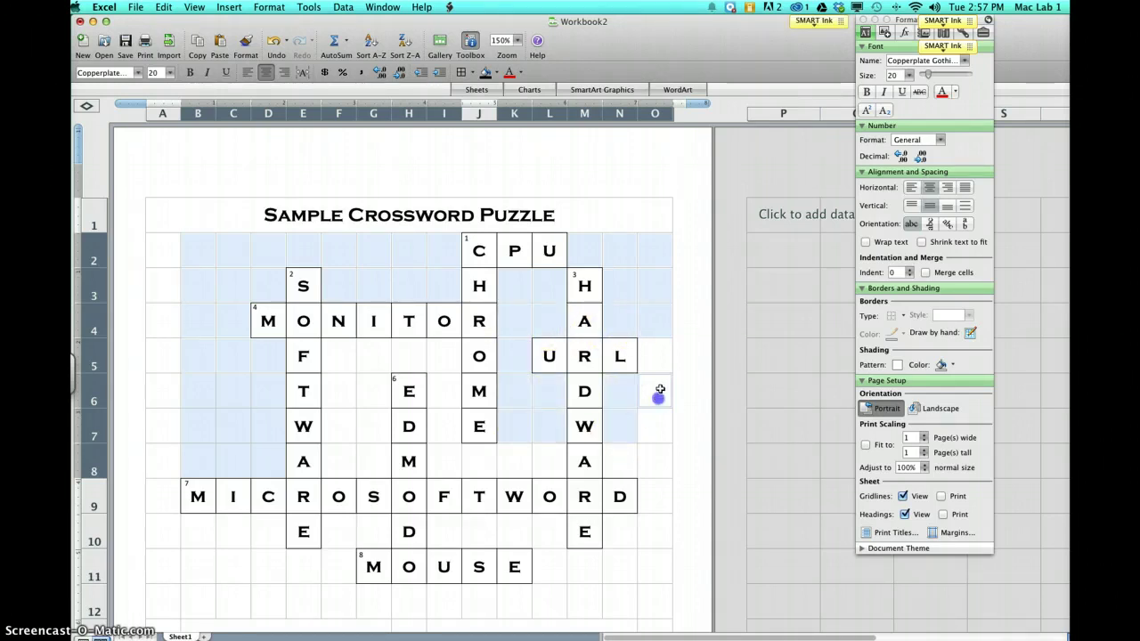
click(657, 359)
click(657, 425)
click(657, 460)
click(628, 461)
click(652, 508)
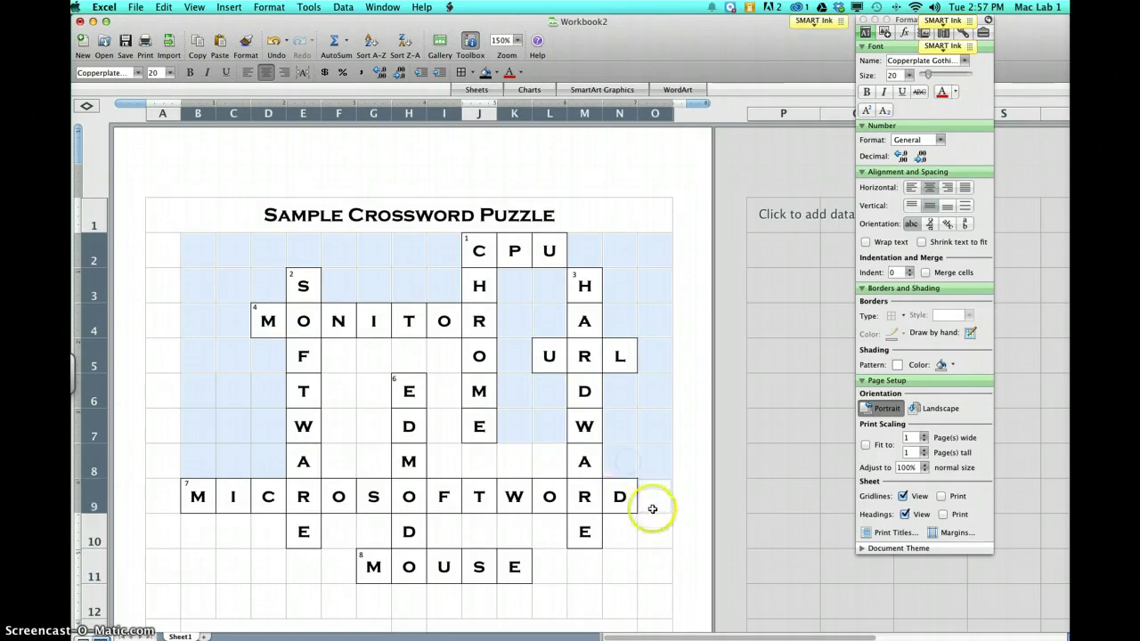
click(654, 532)
click(627, 532)
click(643, 565)
click(629, 567)
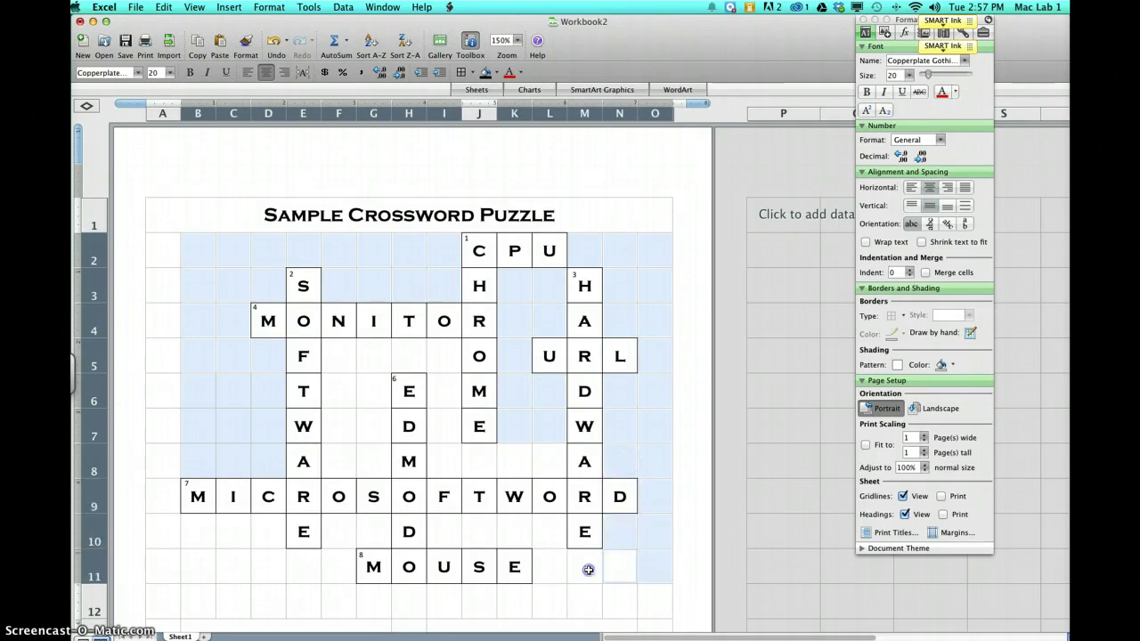
- Add the blank cells along rows 10–11, from M11 back to B10:C11, to the selection
click(587, 570)
click(553, 566)
click(552, 532)
click(515, 531)
click(479, 531)
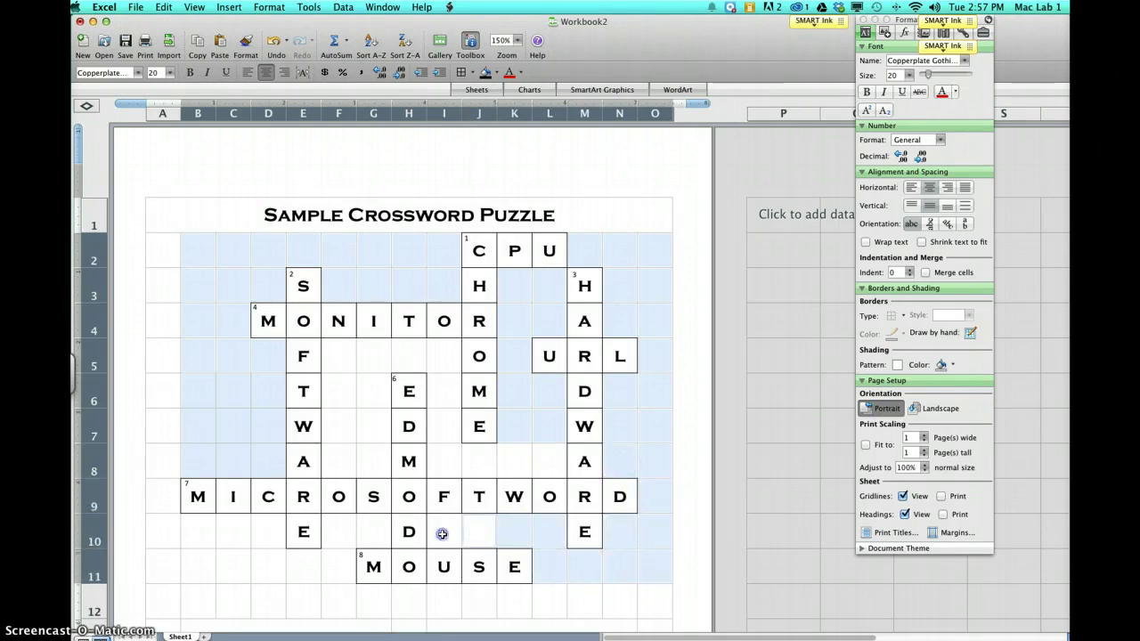
click(442, 533)
click(374, 530)
click(338, 534)
click(335, 565)
click(298, 564)
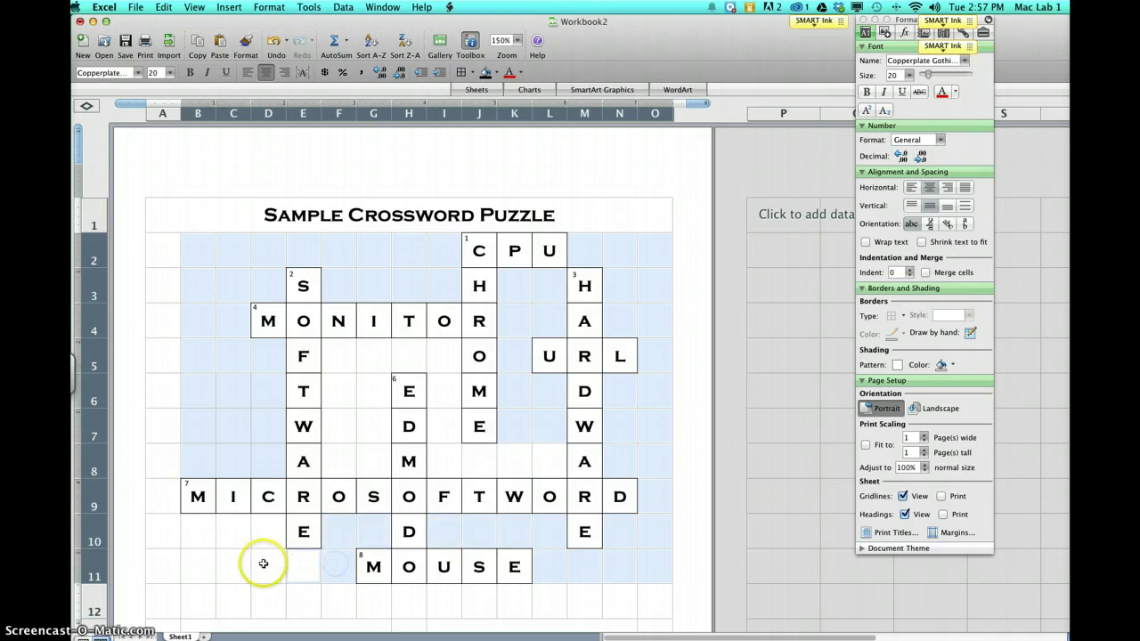
click(264, 564)
click(260, 537)
click(229, 533)
click(197, 532)
click(192, 564)
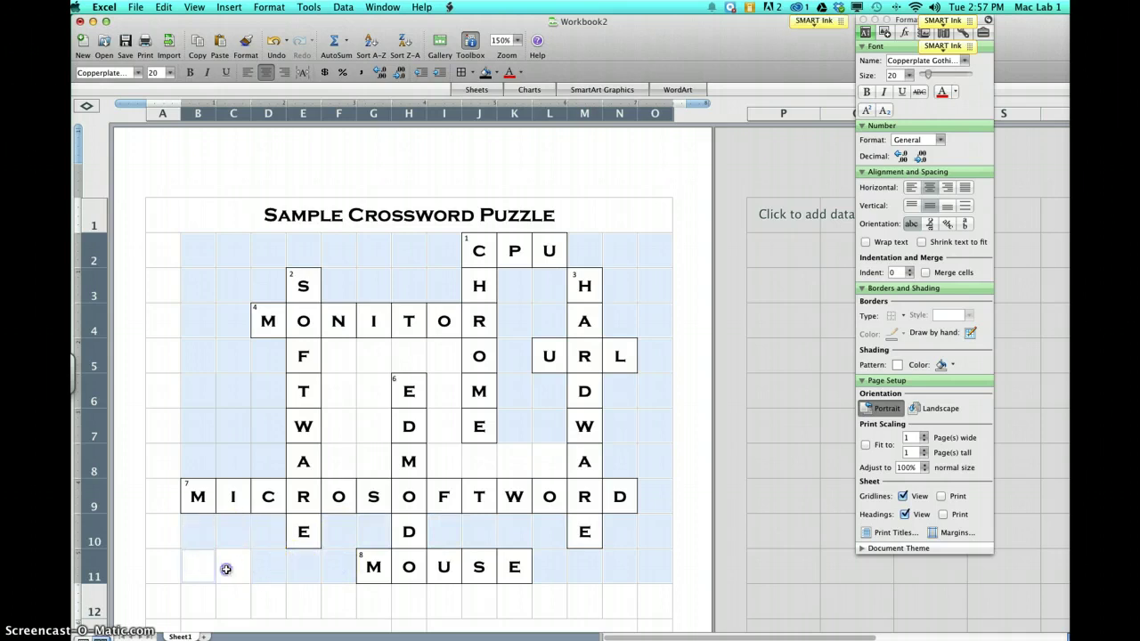
click(226, 569)
- Add the blank middle-block cells F5:G8, H5, I5:I8 and J8:L8 to the selection
click(333, 361)
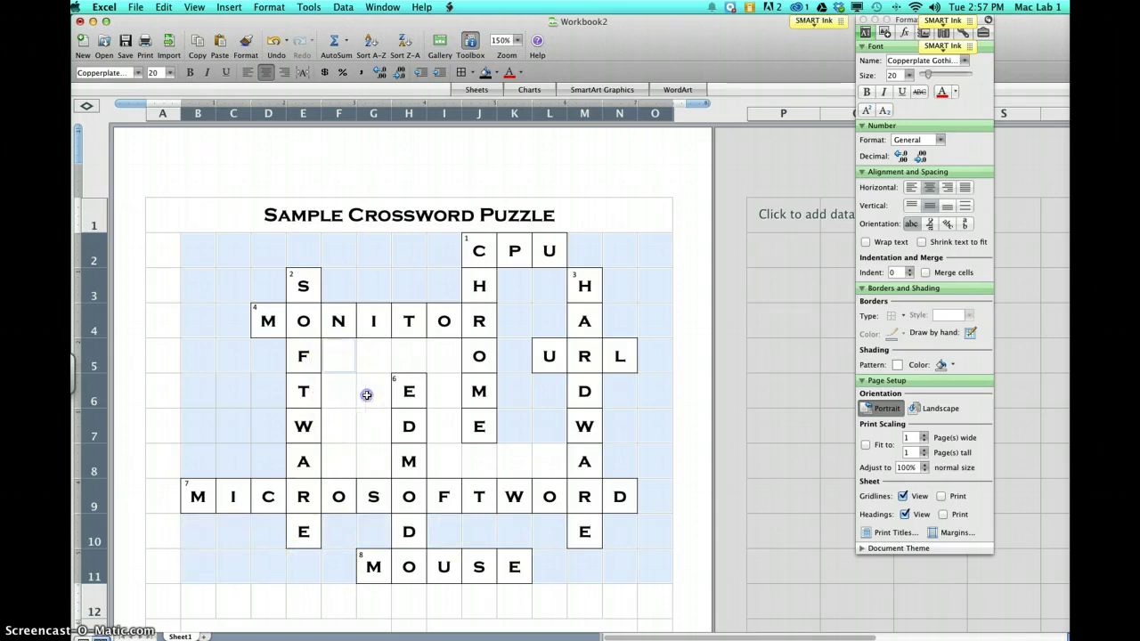
click(366, 394)
click(341, 395)
click(338, 428)
click(350, 448)
click(374, 457)
click(372, 425)
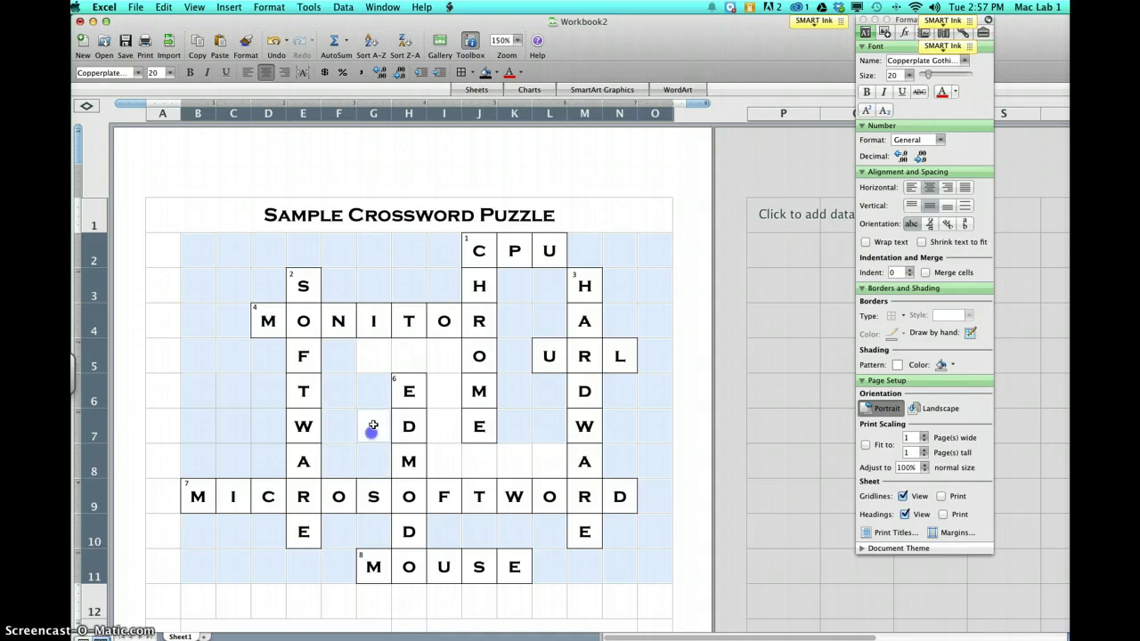
click(372, 349)
click(409, 352)
click(444, 354)
click(444, 397)
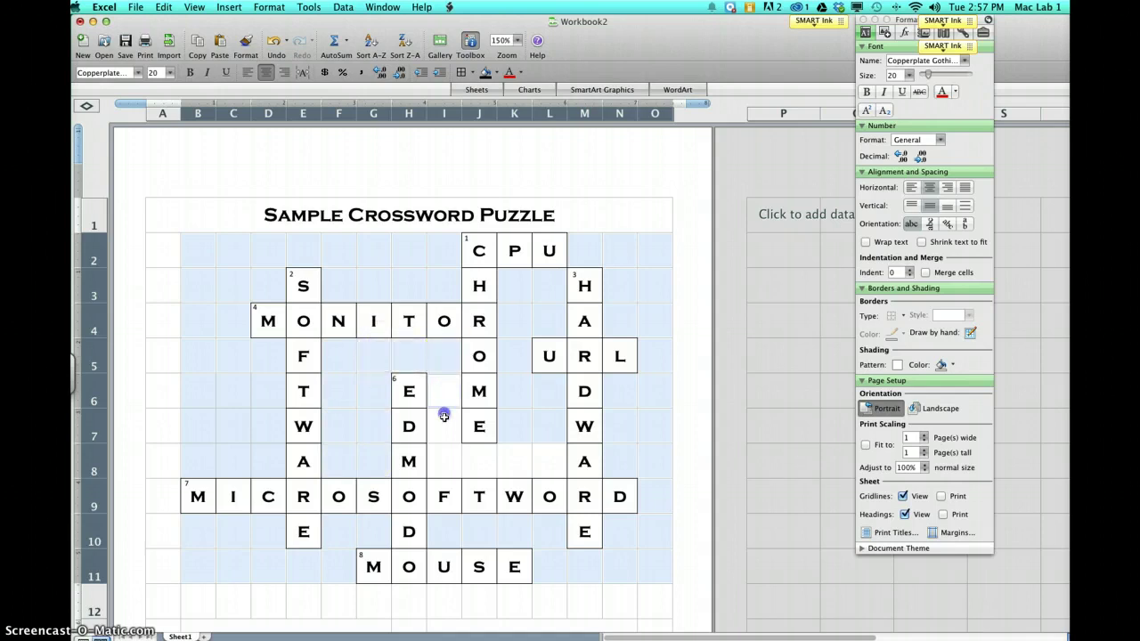
click(444, 425)
click(446, 458)
click(479, 460)
click(510, 460)
click(541, 461)
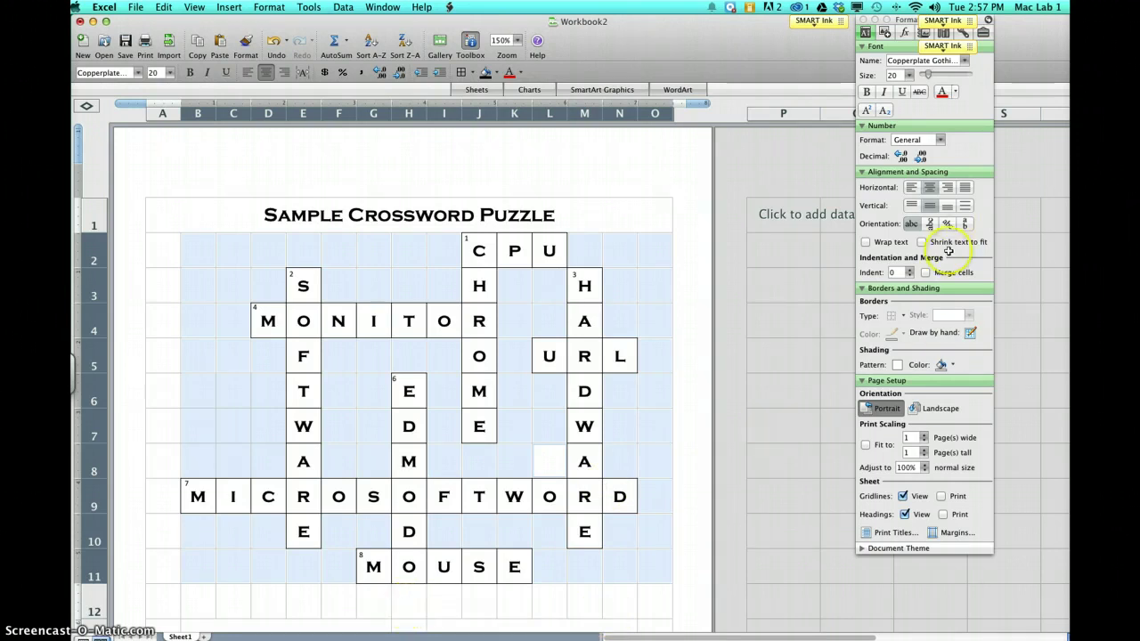
- Shade the selected blank cells solid black, then deselect and review the shaded grid
click(939, 366)
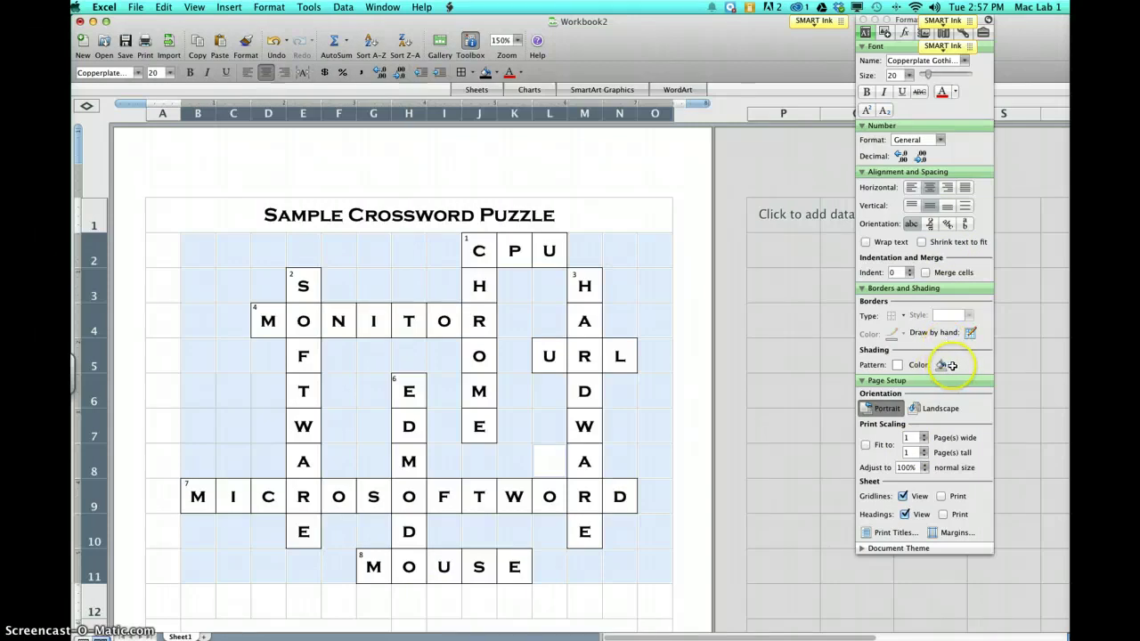
click(952, 366)
click(940, 411)
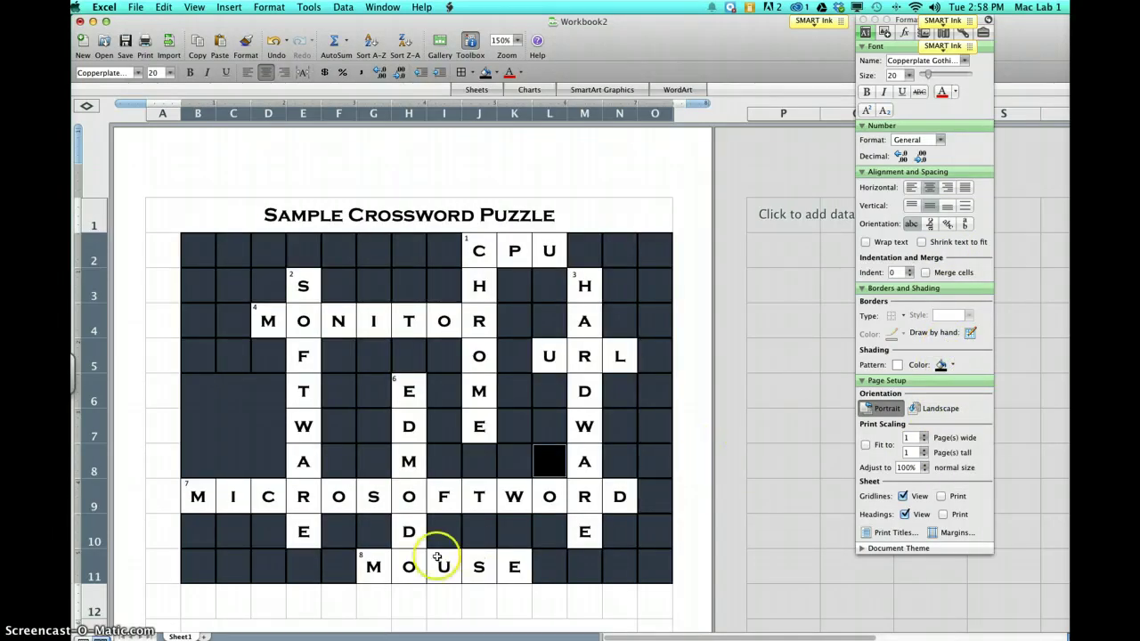
click(426, 601)
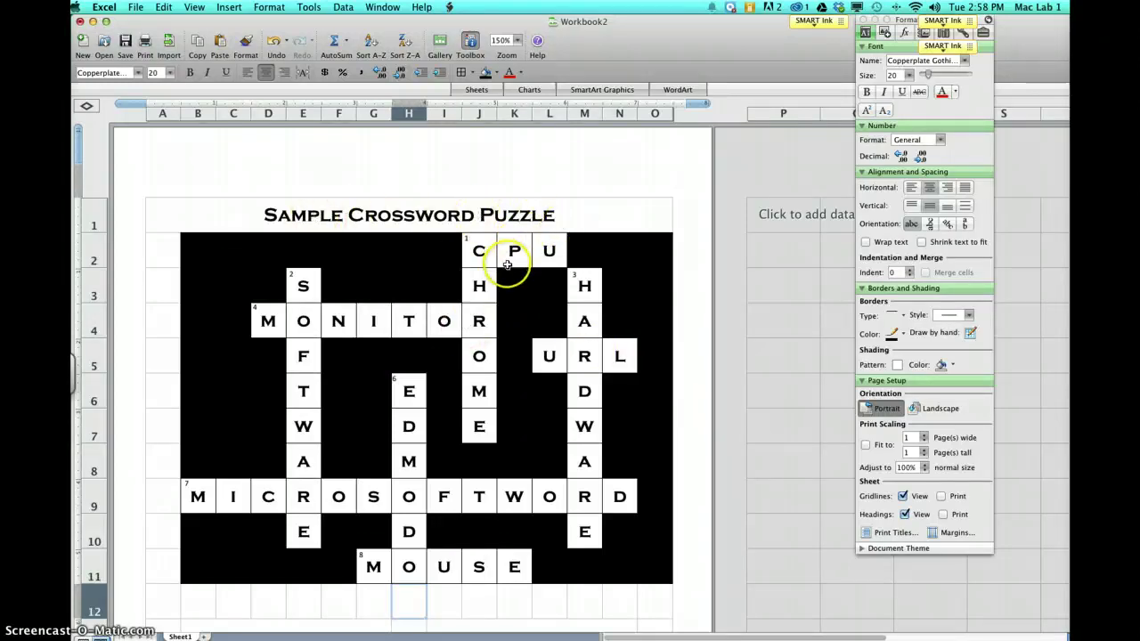
scroll(377, 374, down, 3)
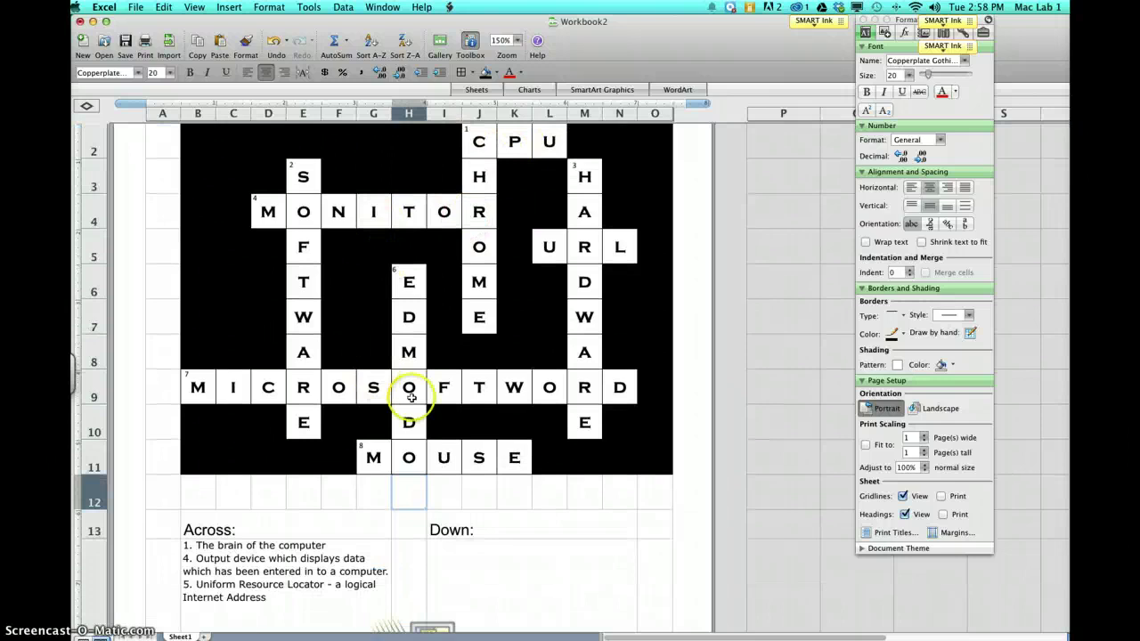
scroll(424, 402, down, 5)
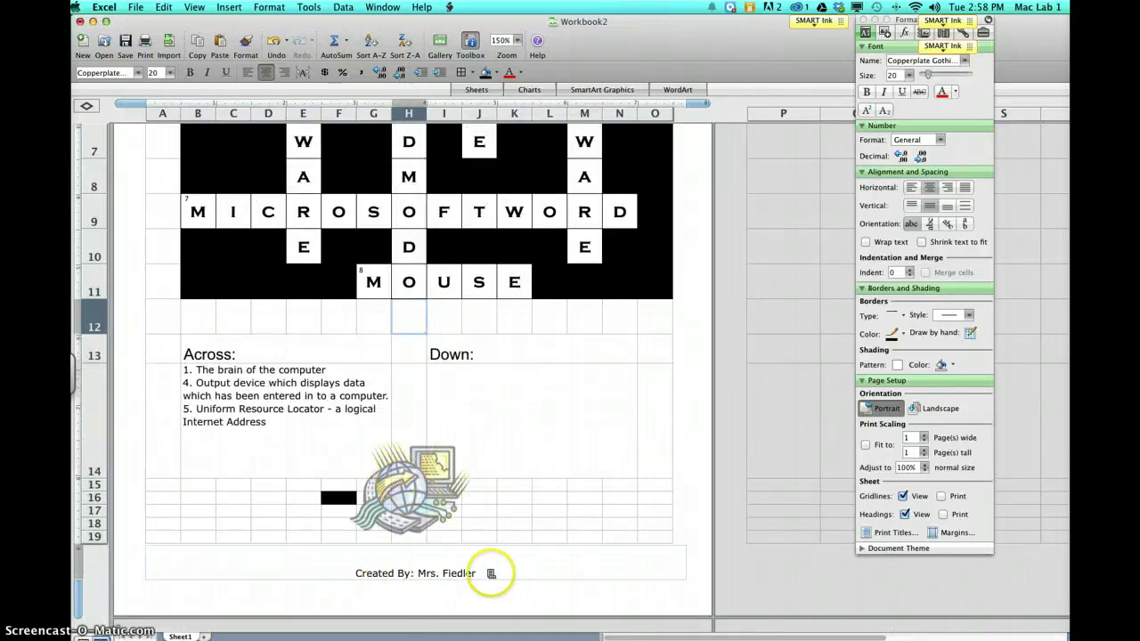
scroll(465, 570, up, 8)
scroll(488, 516, up, 3)
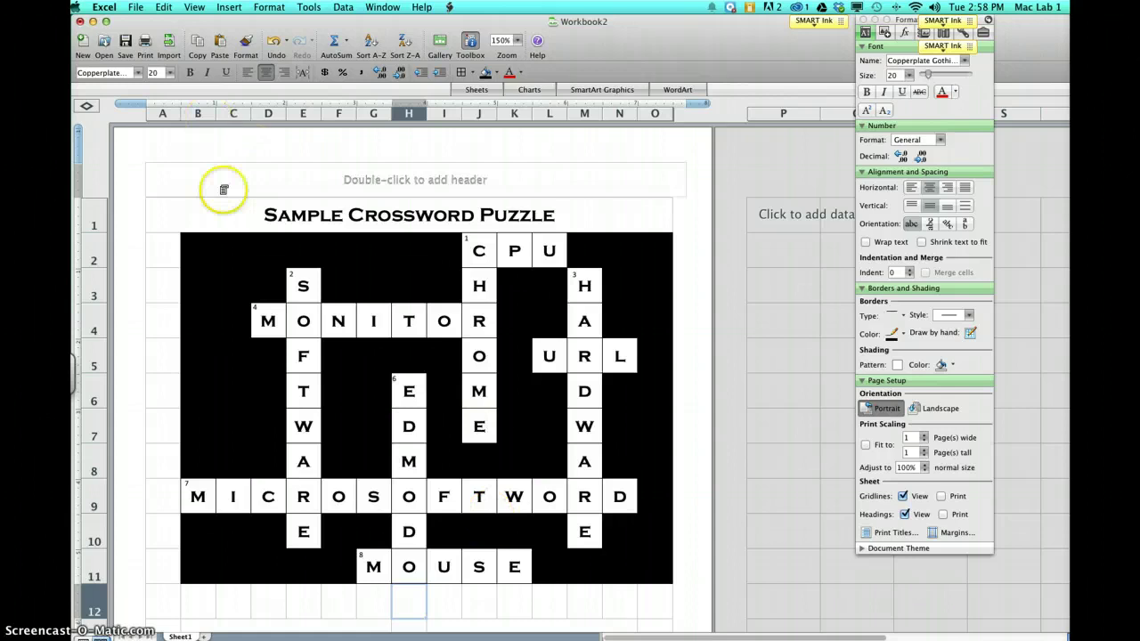
- Bring up the Save As dialog to save the workbook under a new name
click(137, 9)
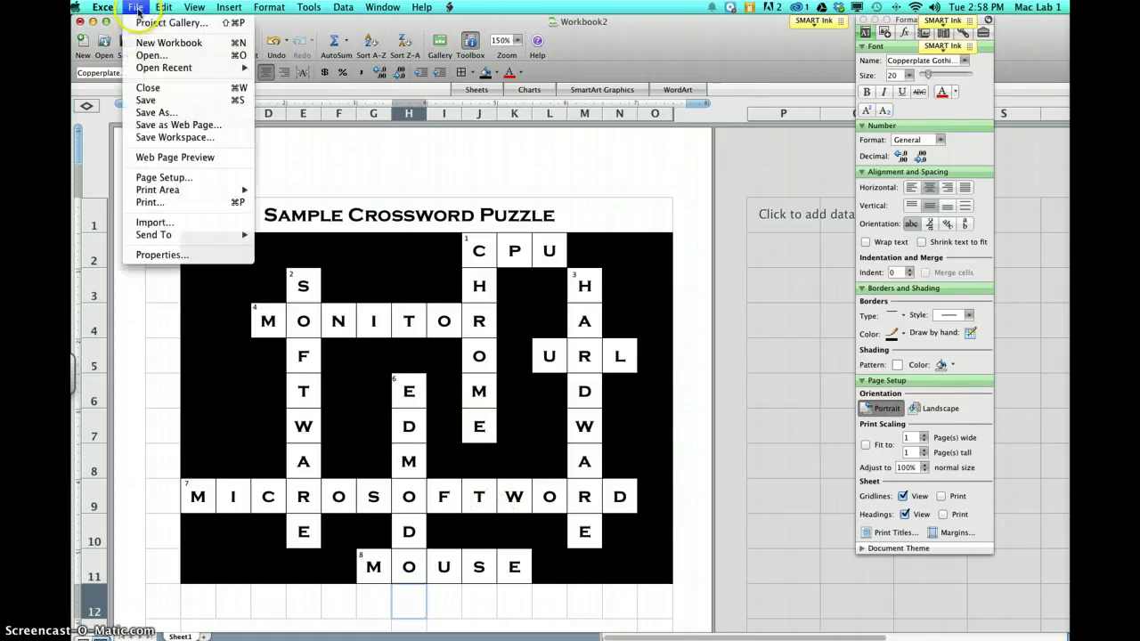
click(163, 113)
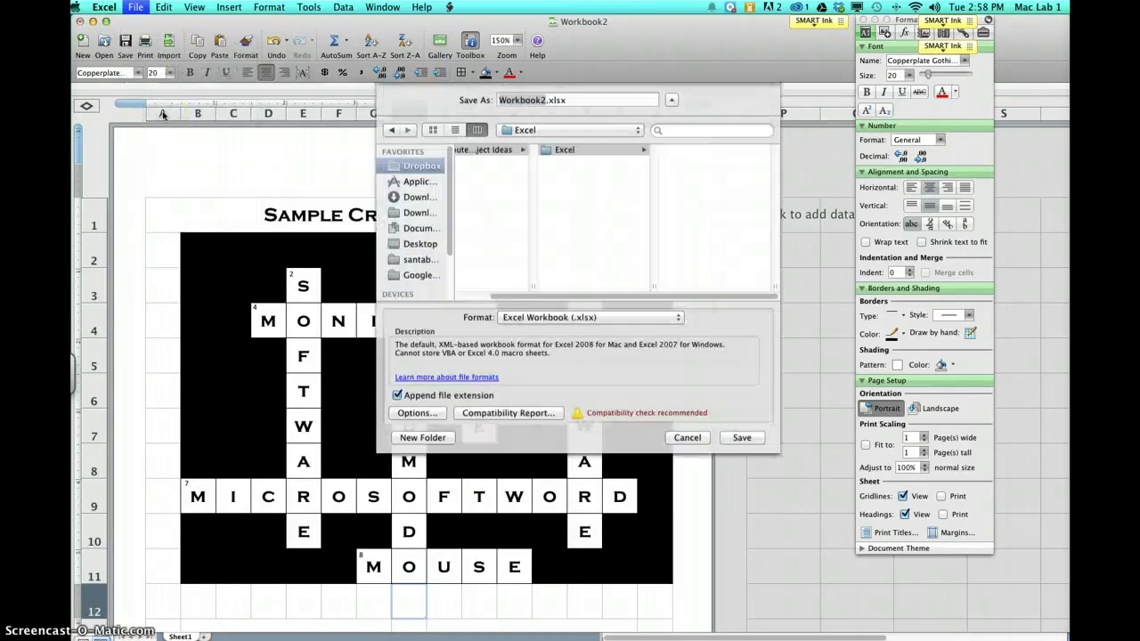